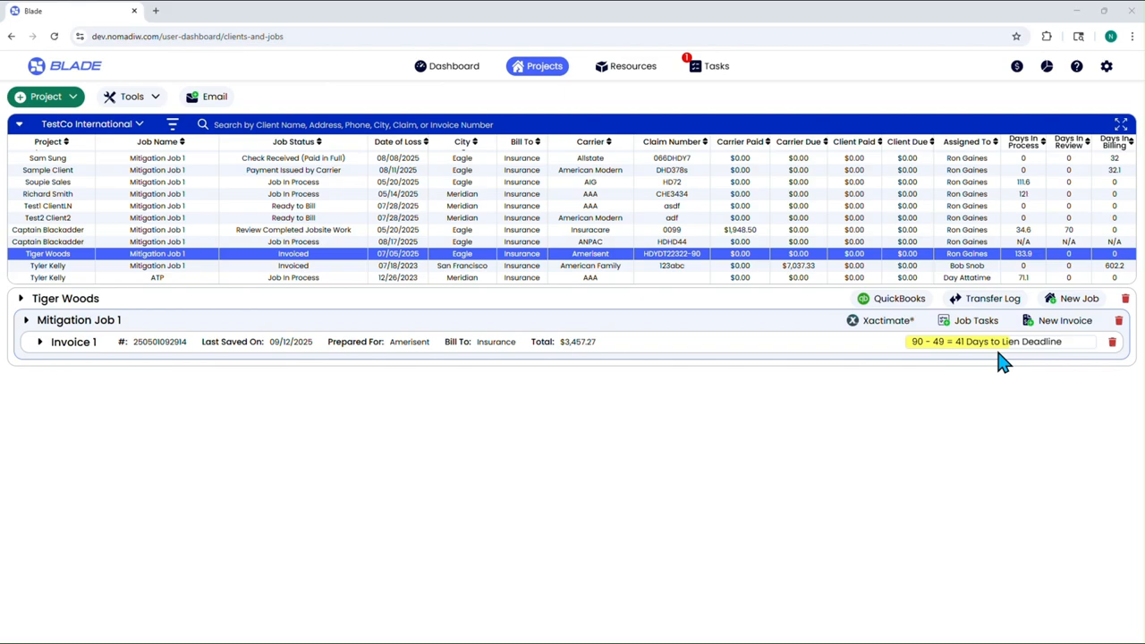
# Step: Add a new blank invoice to Mitigation Job 1 in the Tiger Woods project
pyautogui.click(38, 348)
pyautogui.click(40, 349)
pyautogui.click(1060, 323)
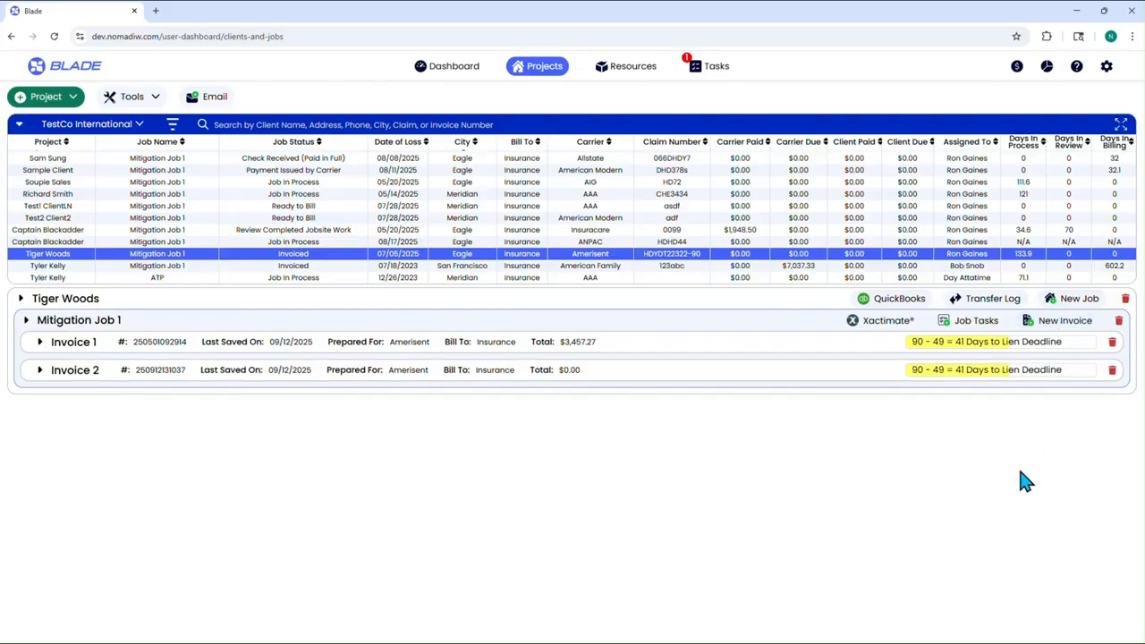
# Step: Make a copy of Invoice 1 within Mitigation Job 1 and collapse the original invoice
pyautogui.click(39, 341)
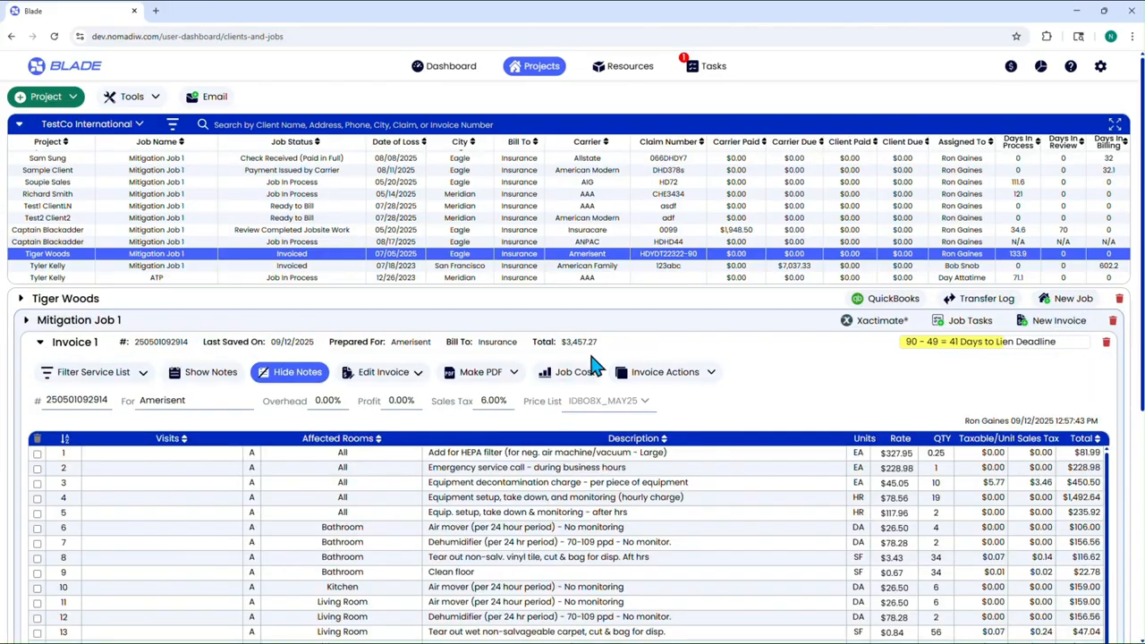
pyautogui.click(658, 373)
pyautogui.click(659, 394)
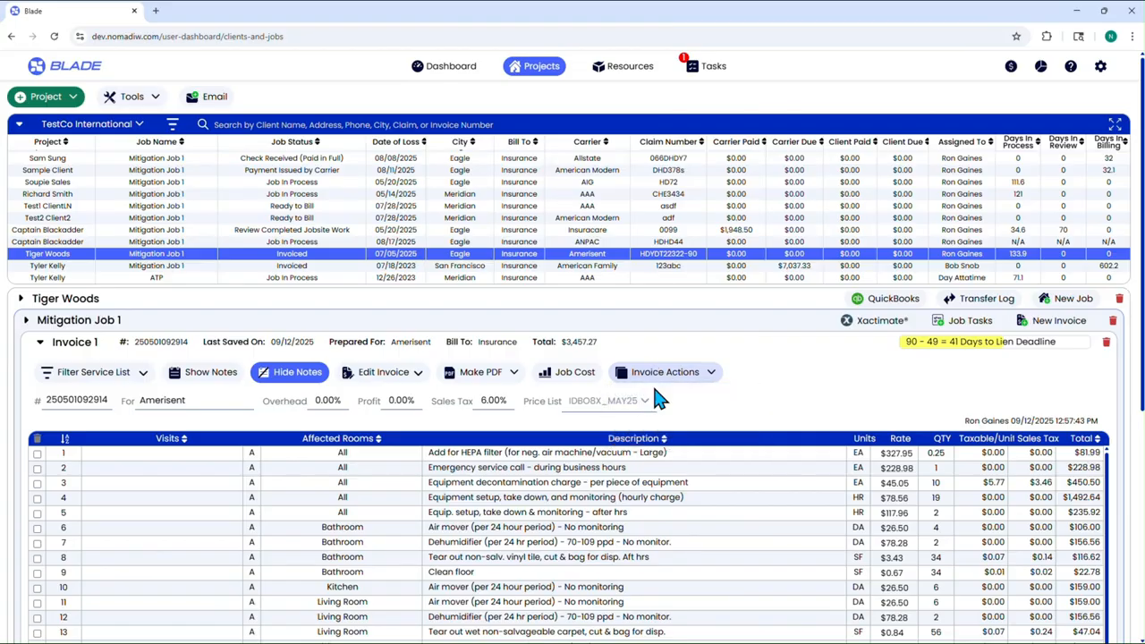
pyautogui.click(35, 347)
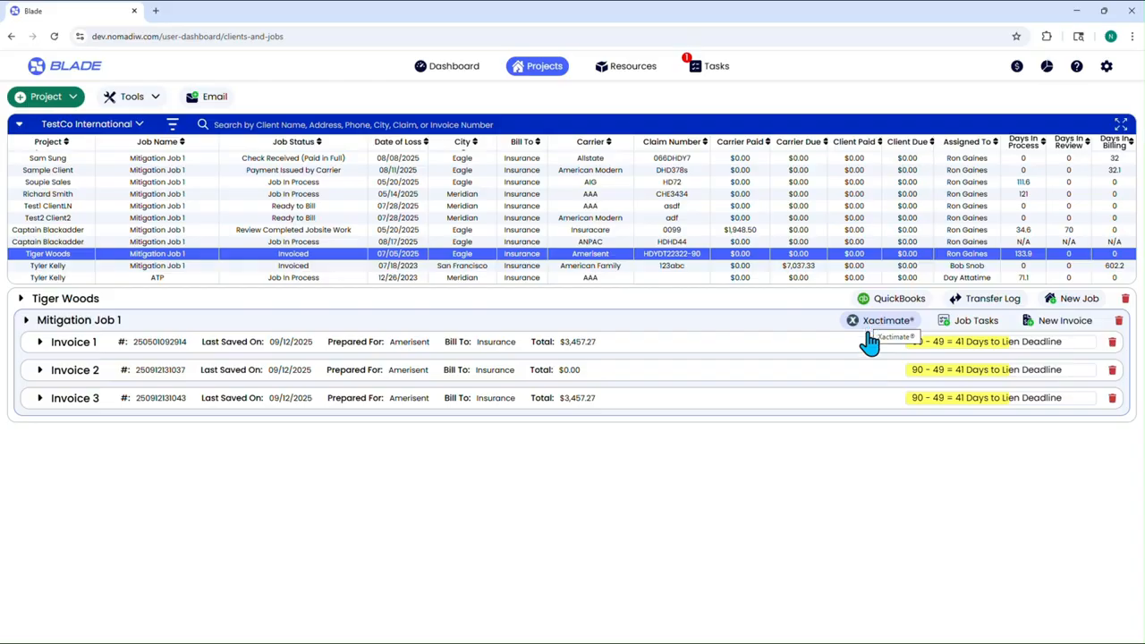
# Step: Delete Invoice 3 from Mitigation Job 1, entering the required deletion confirmation phrase
pyautogui.click(1114, 400)
pyautogui.click(585, 425)
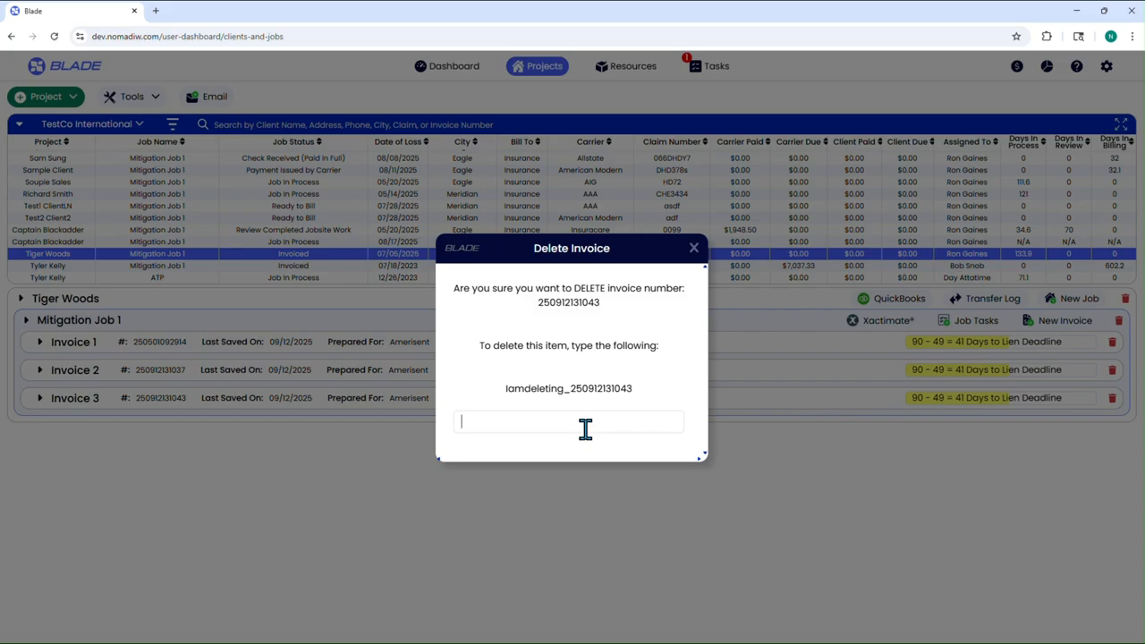
pyautogui.write('Iam de')
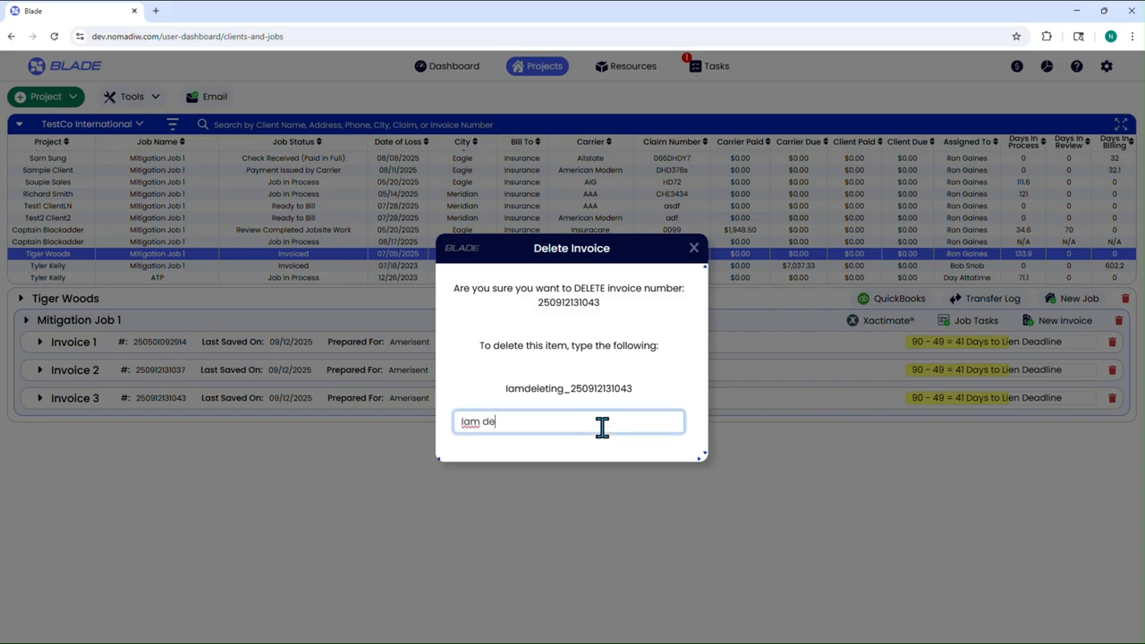
pyautogui.write('dele')
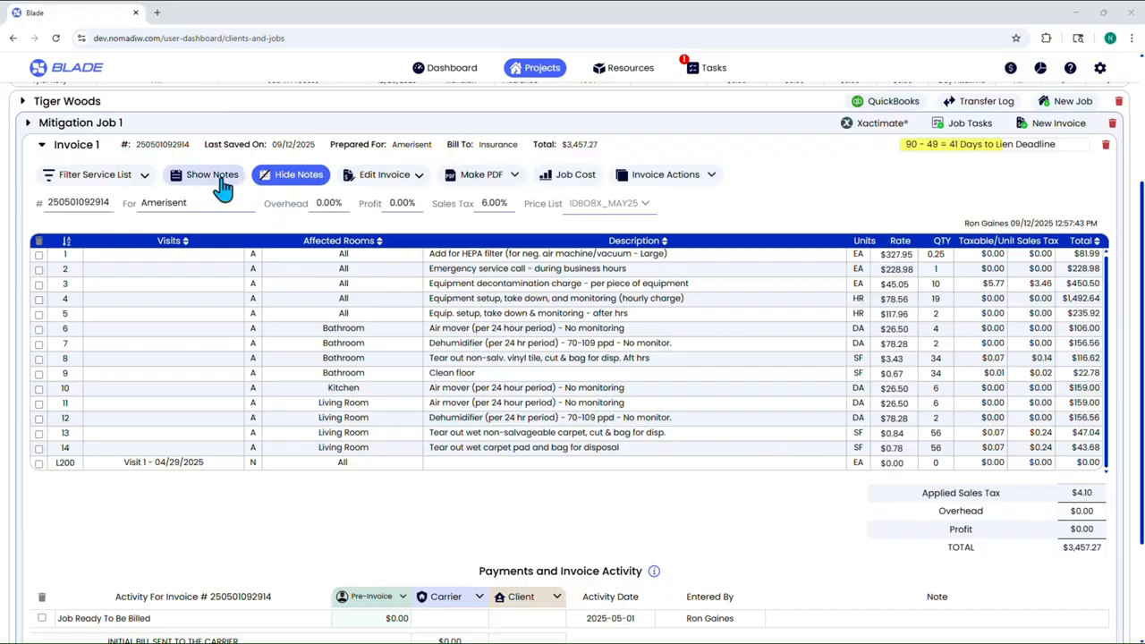
# Step: Show the line item notes of Invoice 1 to inspect the HEPA filter note, and hide them again
pyautogui.click(223, 187)
pyautogui.click(269, 280)
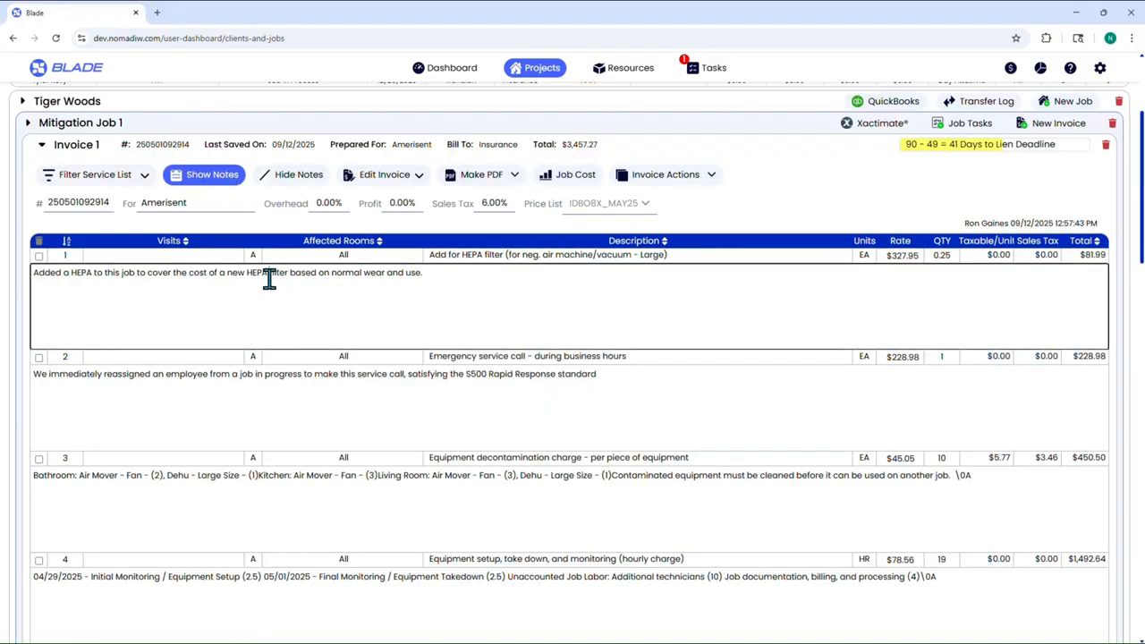
pyautogui.click(290, 181)
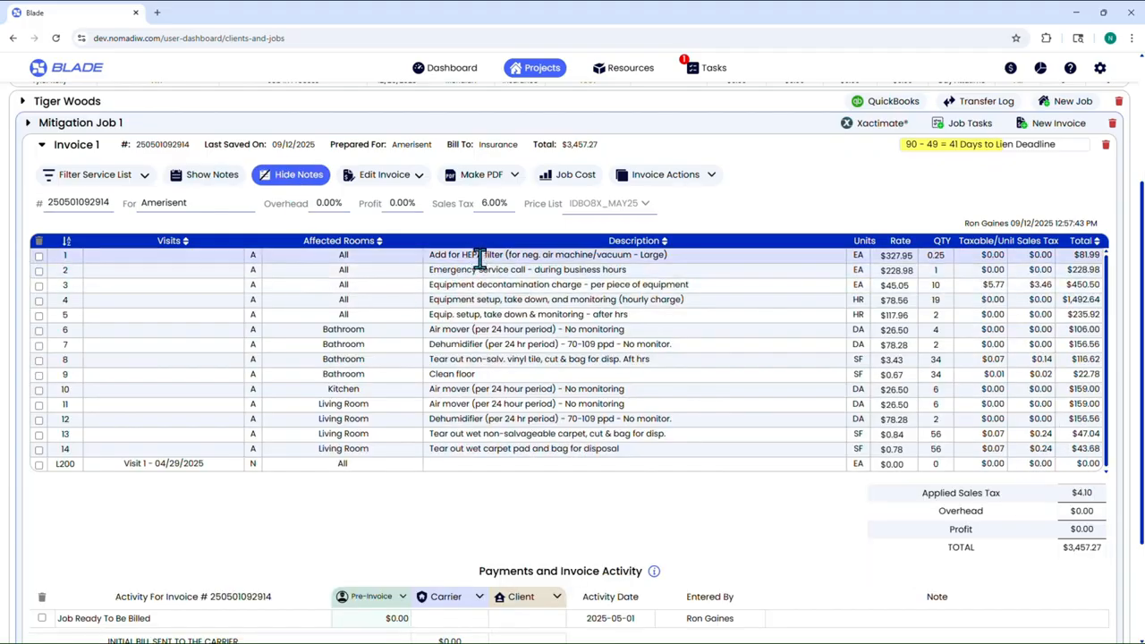
# Step: Add the text "Edit this line item note manually" on a new row of line 1's HEPA filter note
pyautogui.click(217, 178)
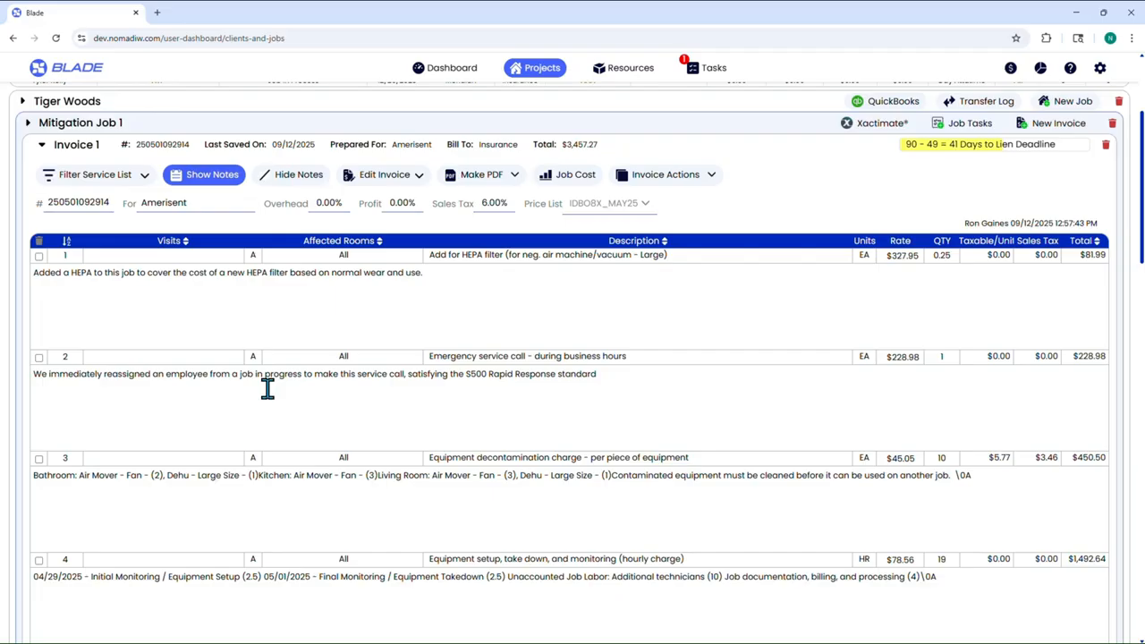
pyautogui.click(436, 274)
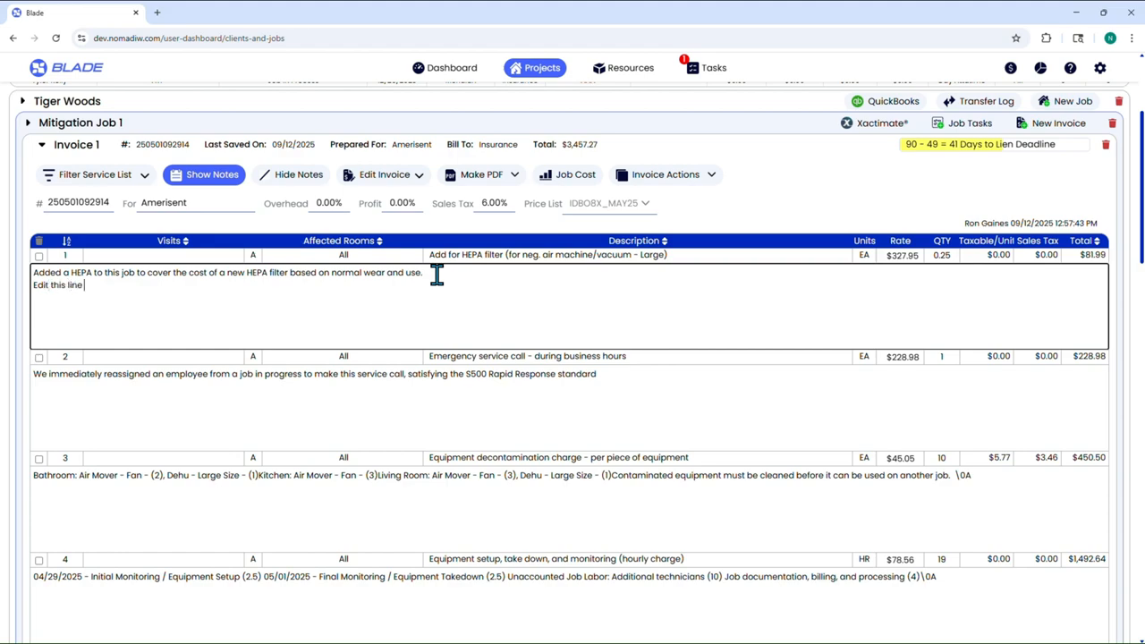
pyautogui.write('item note manually')
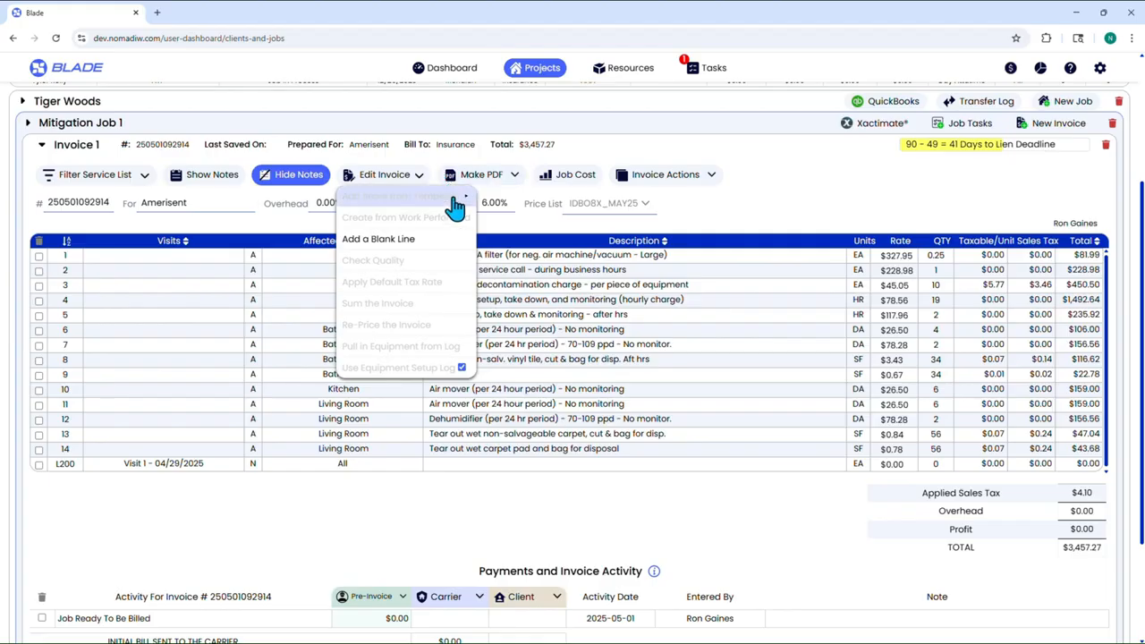
# Step: Add a blank line to Invoice 1 and delete both blank L200 lines
pyautogui.click(427, 239)
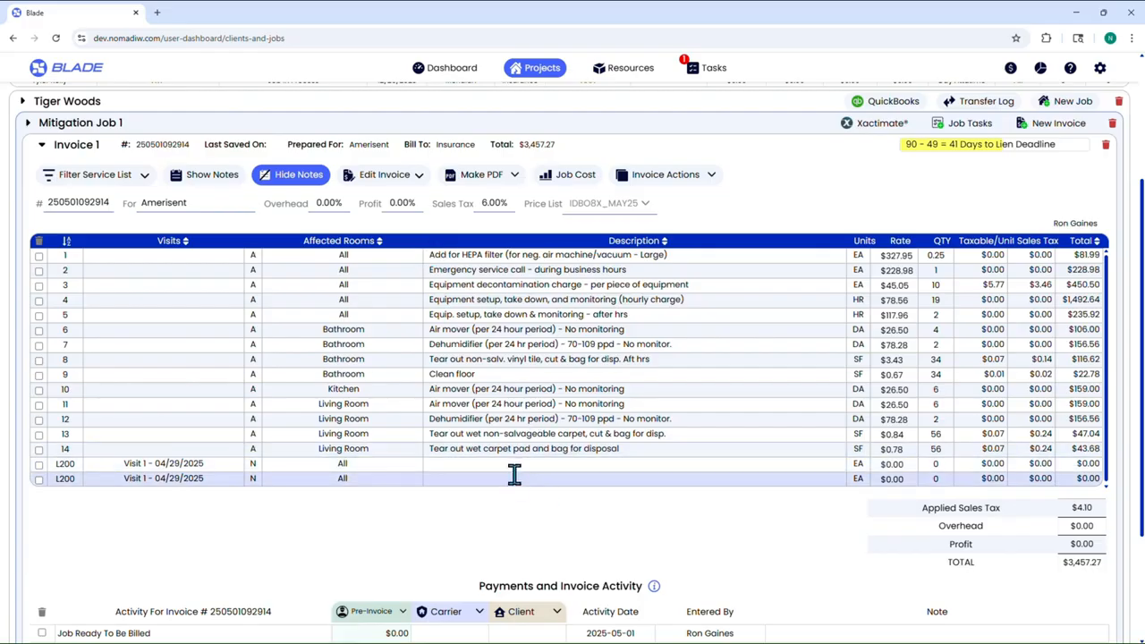
pyautogui.click(39, 479)
pyautogui.click(38, 241)
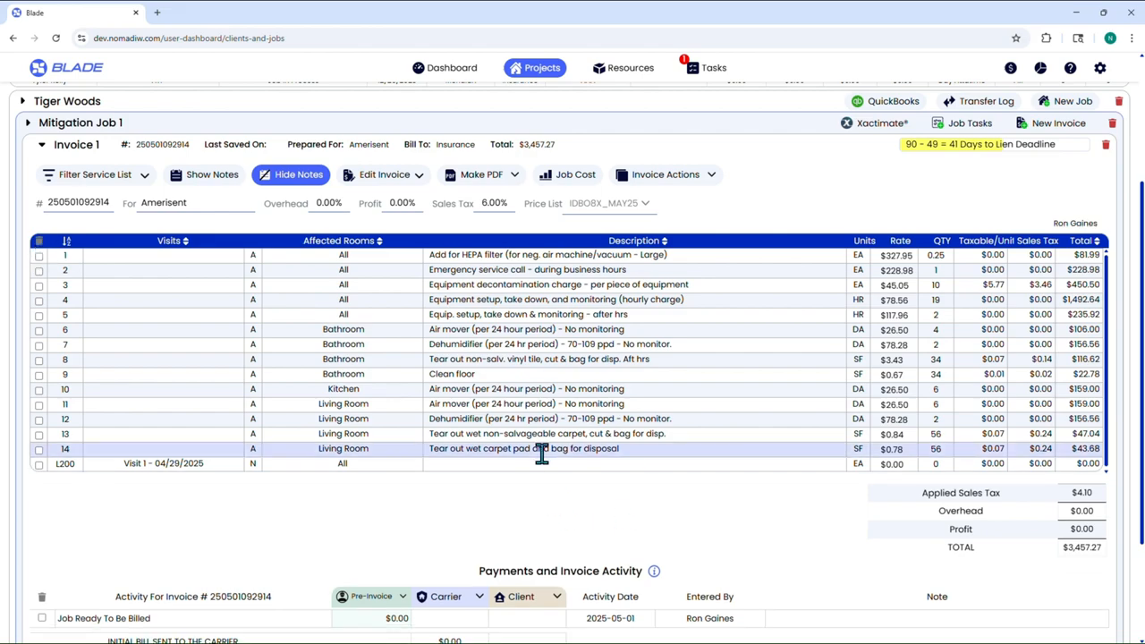
pyautogui.click(39, 463)
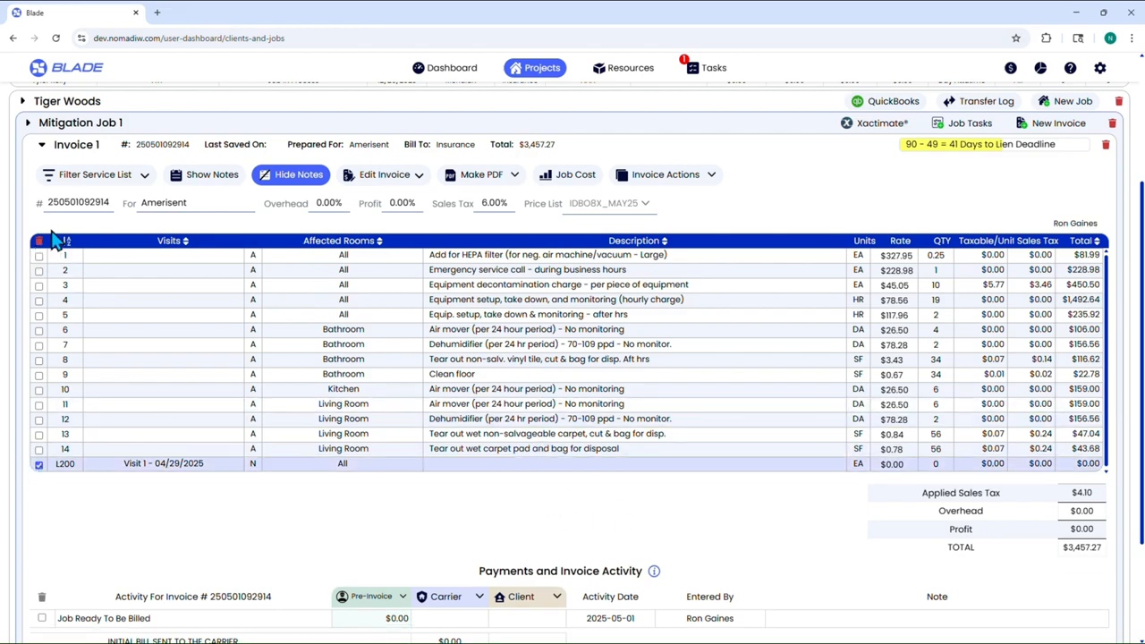
pyautogui.click(38, 242)
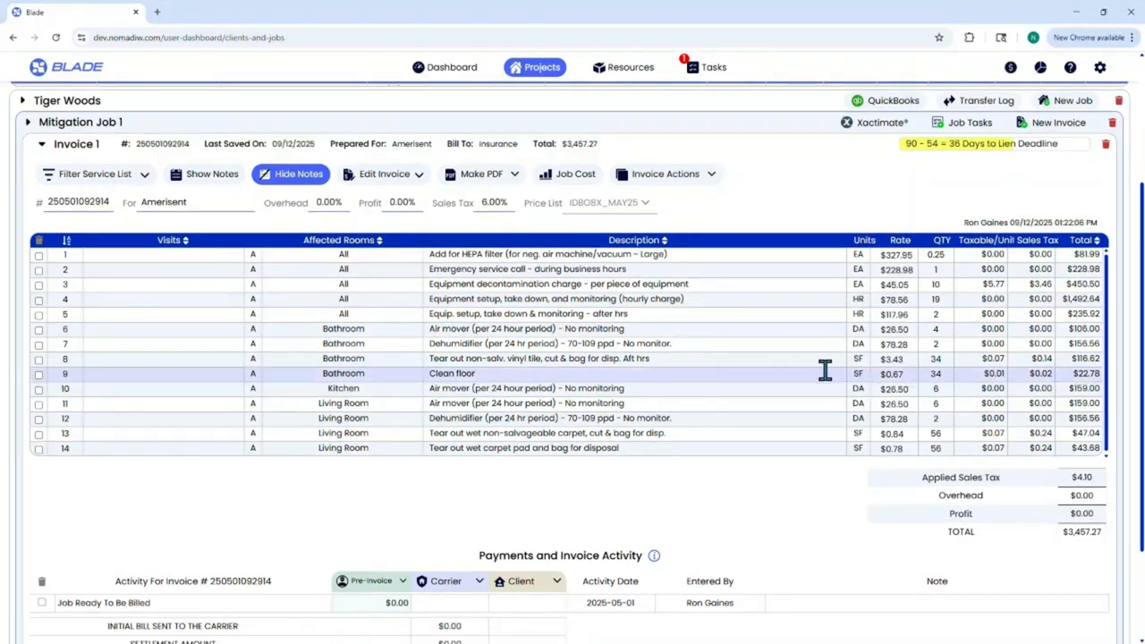
# Step: Review the available invoice actions and the QuickBooks connection in the account settings, and return to the projects
pyautogui.click(708, 183)
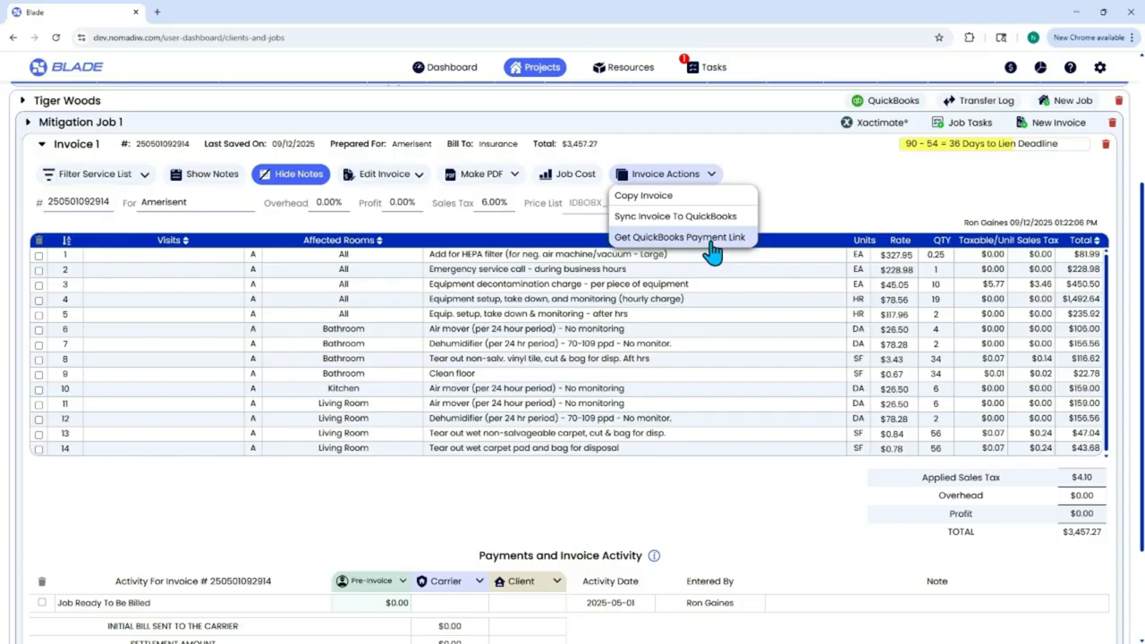
pyautogui.click(779, 224)
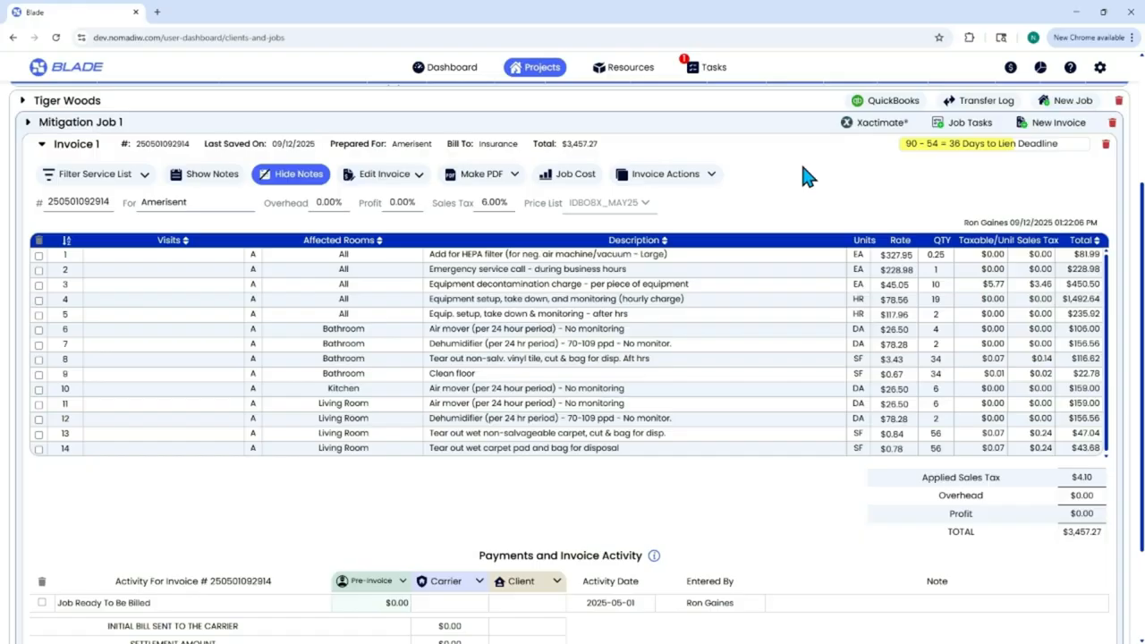
pyautogui.click(1100, 69)
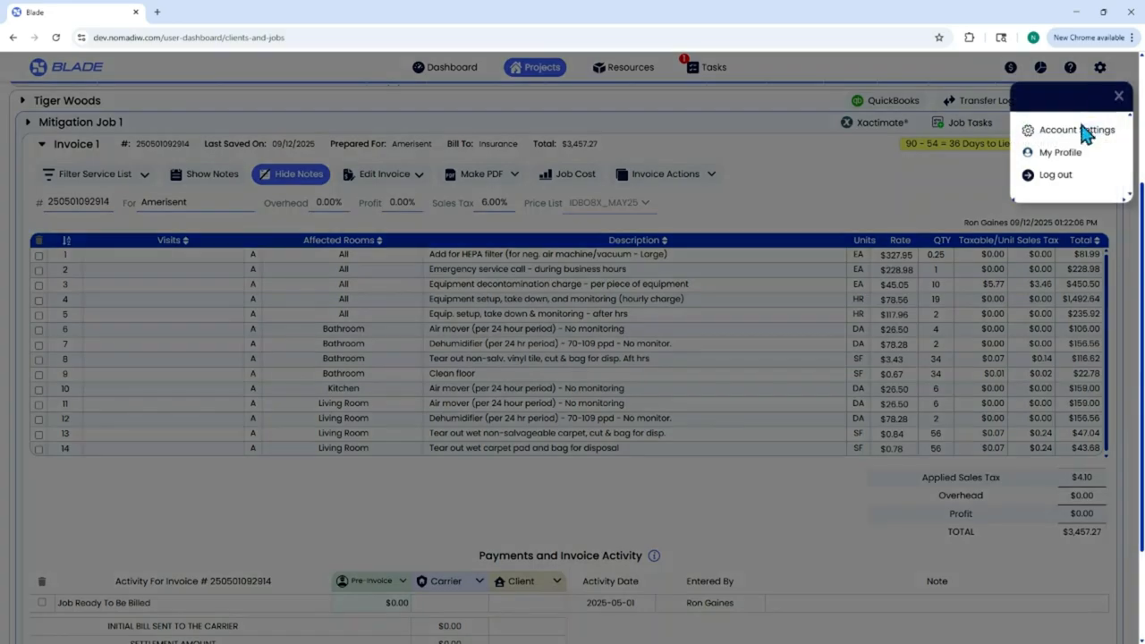
pyautogui.click(1077, 131)
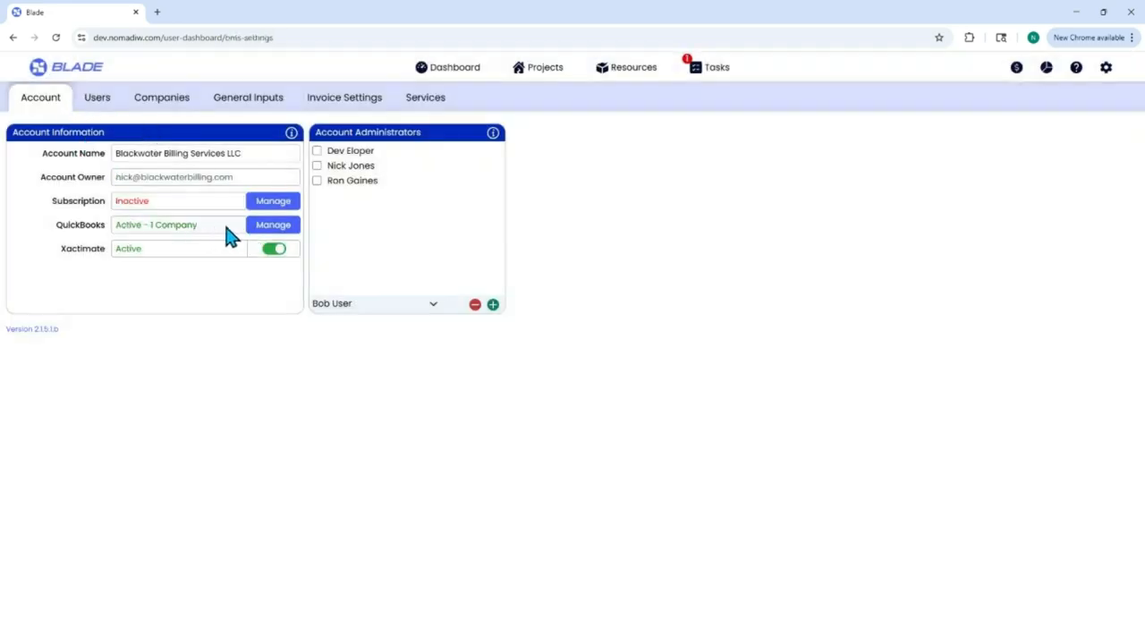
pyautogui.click(537, 70)
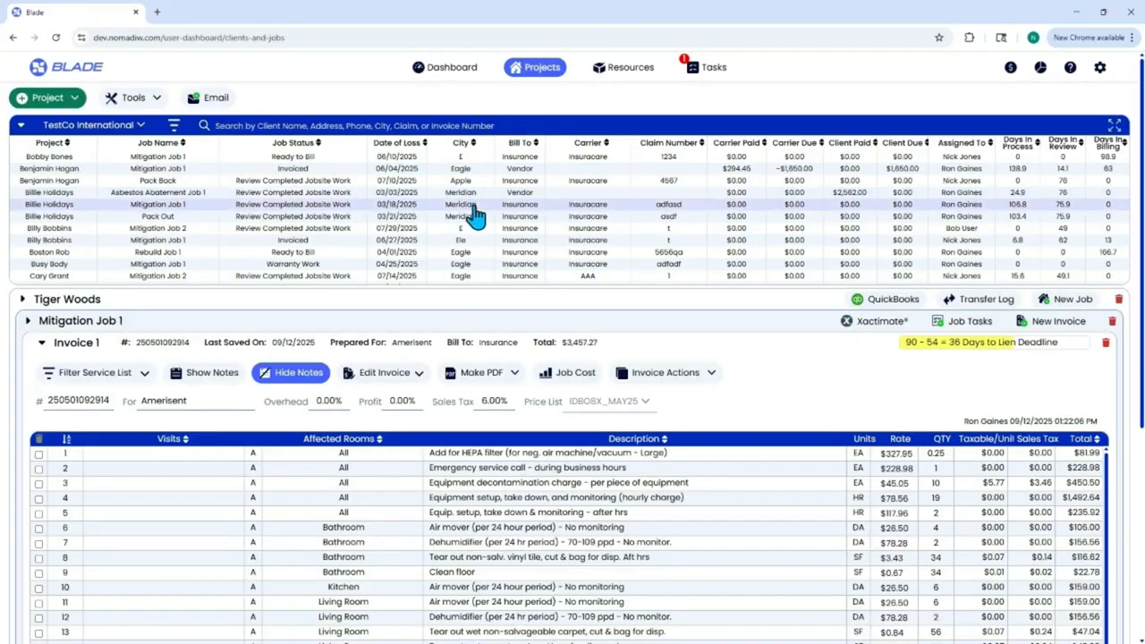
# Step: Set the overhead of Invoice 1 to 7% and its profit to 10%
pyautogui.scroll(-2, 600, 401)
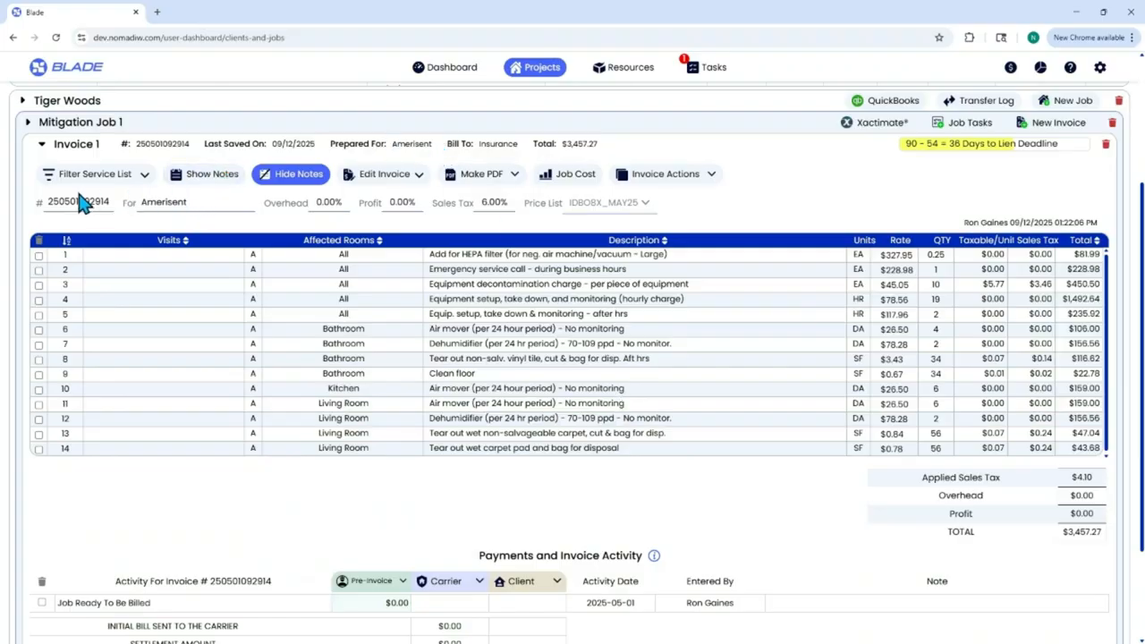
pyautogui.click(340, 204)
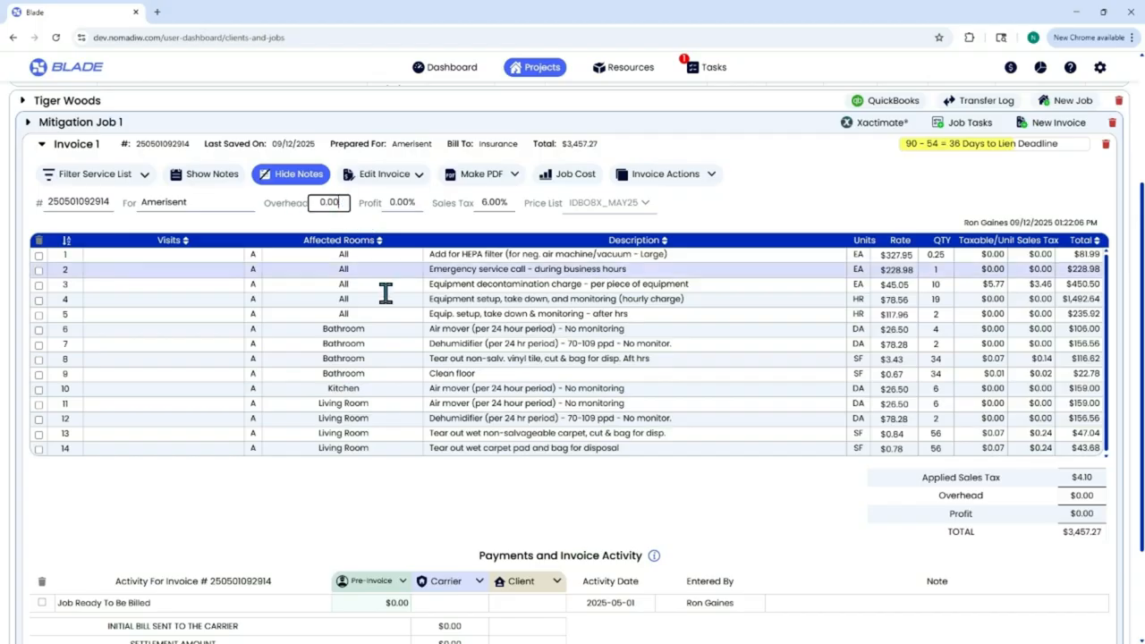
pyautogui.press('BackSpace')
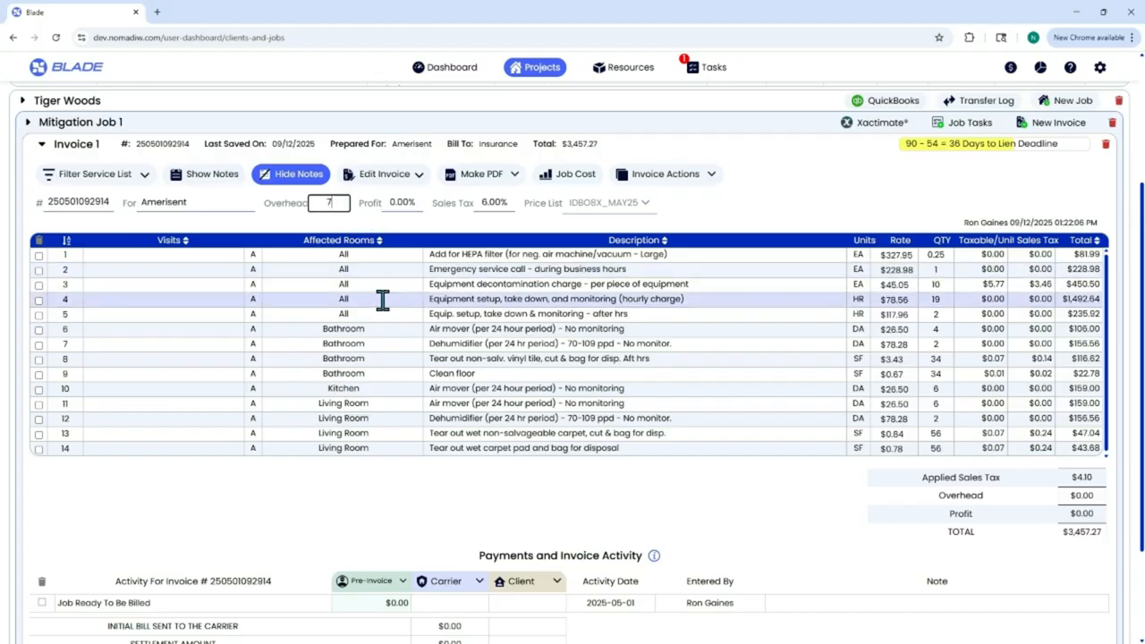
pyautogui.click(410, 201)
pyautogui.doubleClick(413, 202)
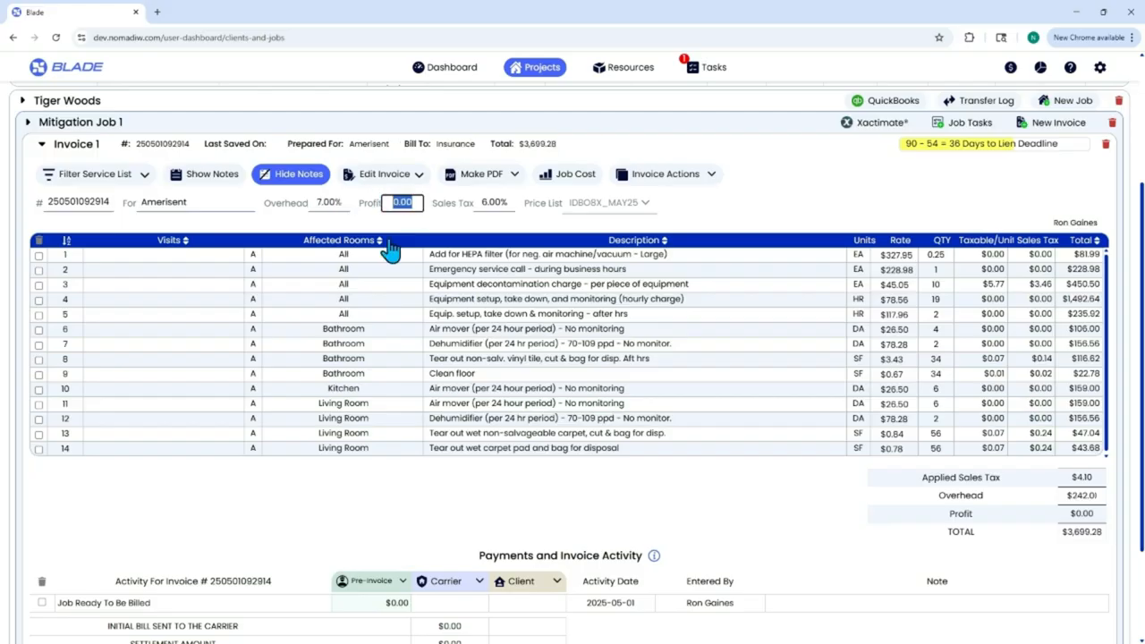
pyautogui.write('10')
pyautogui.click(863, 204)
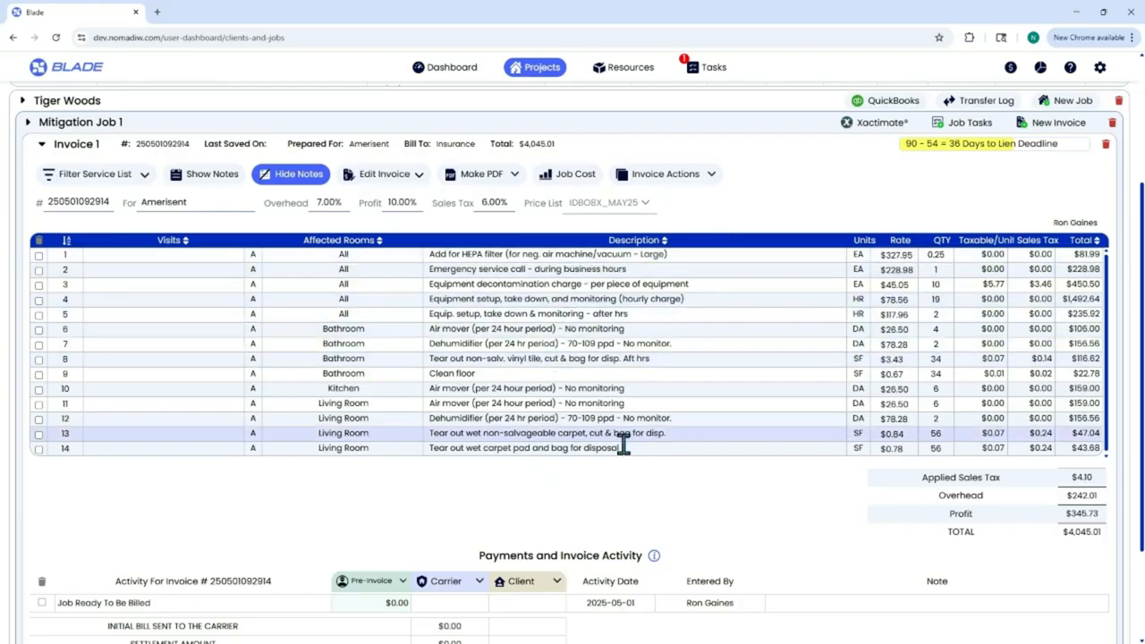
# Step: Change line 10's affected room to Bathroom and line 9's description to "Clean floor - Light"
pyautogui.click(386, 387)
pyautogui.moveTo(386, 385); pyautogui.dragTo(310, 389)
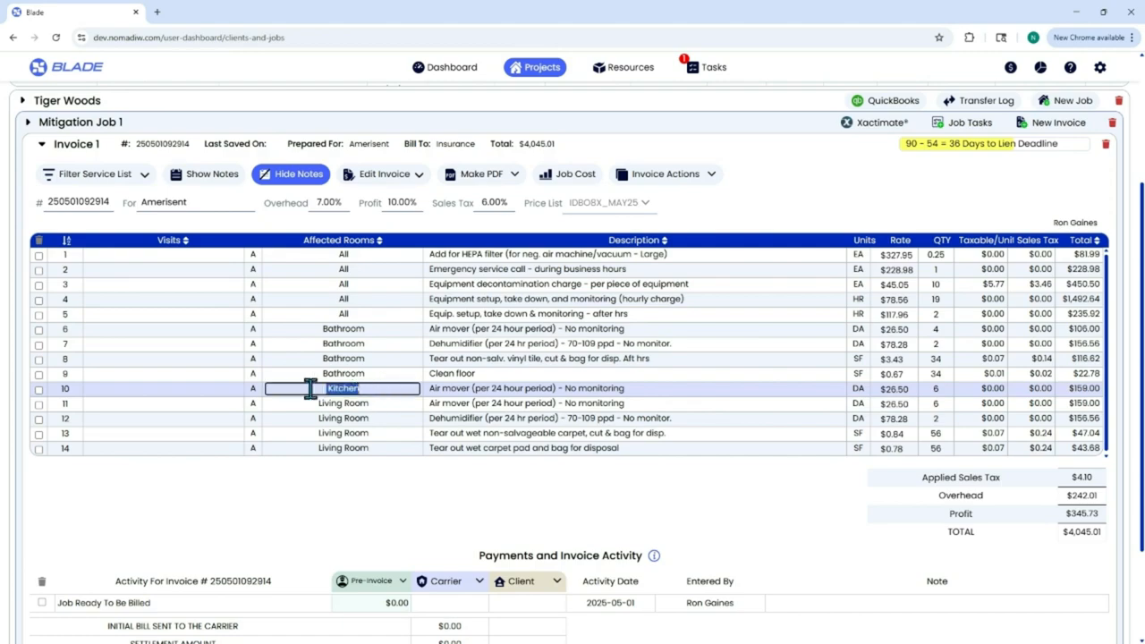
pyautogui.write('Bathroom')
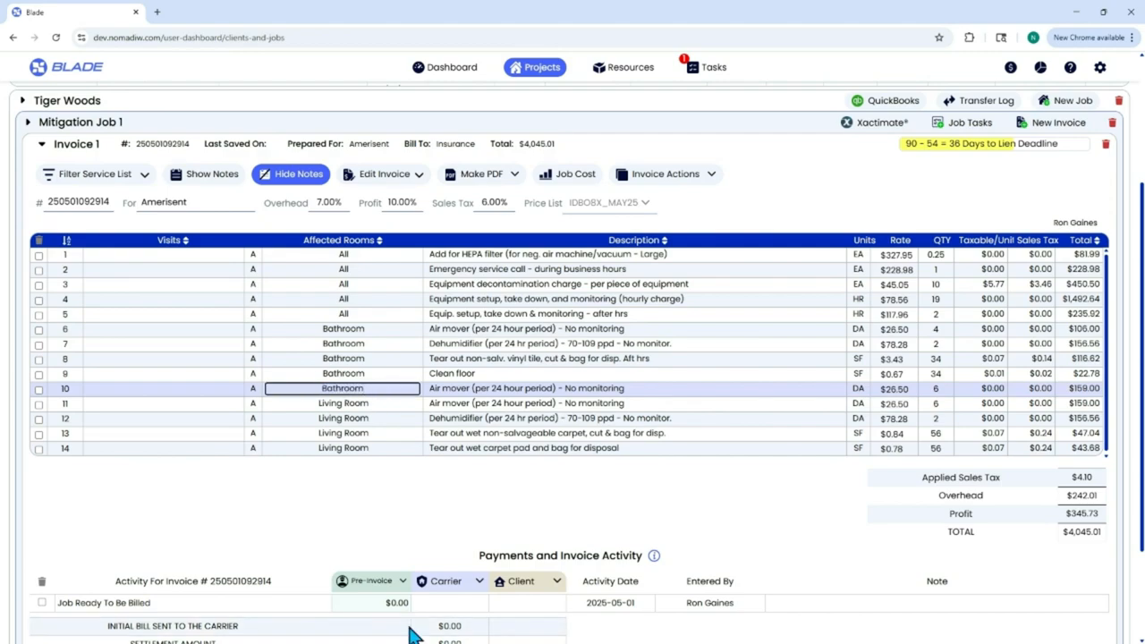
pyautogui.click(477, 374)
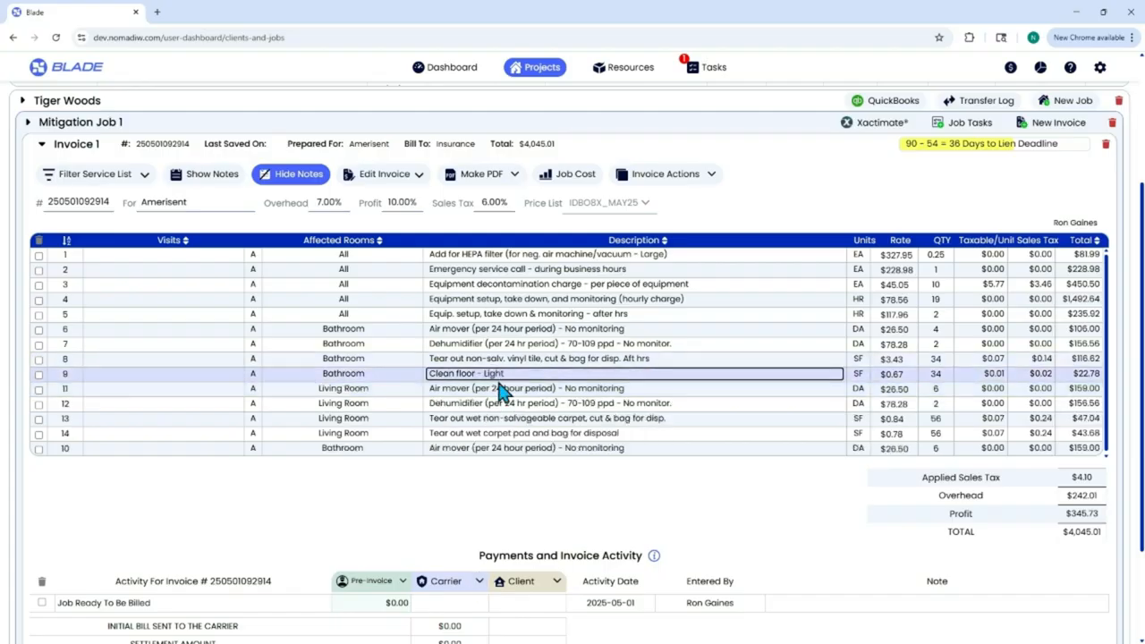
pyautogui.click(528, 357)
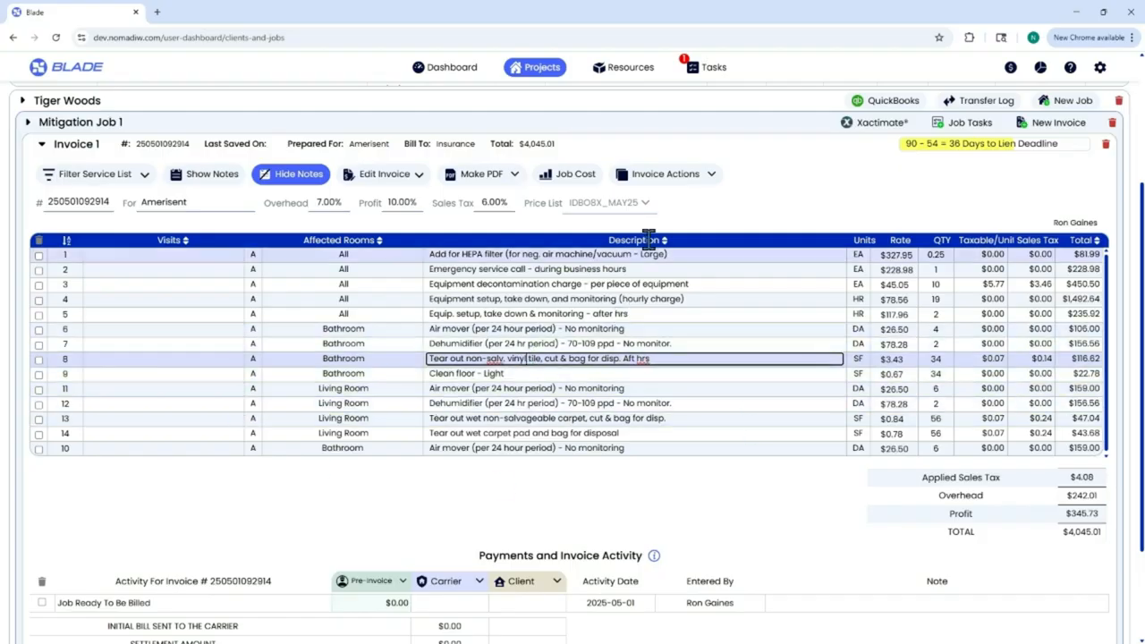
# Step: Turn off the Xactimate integration in the account settings and return to the projects
pyautogui.click(1099, 69)
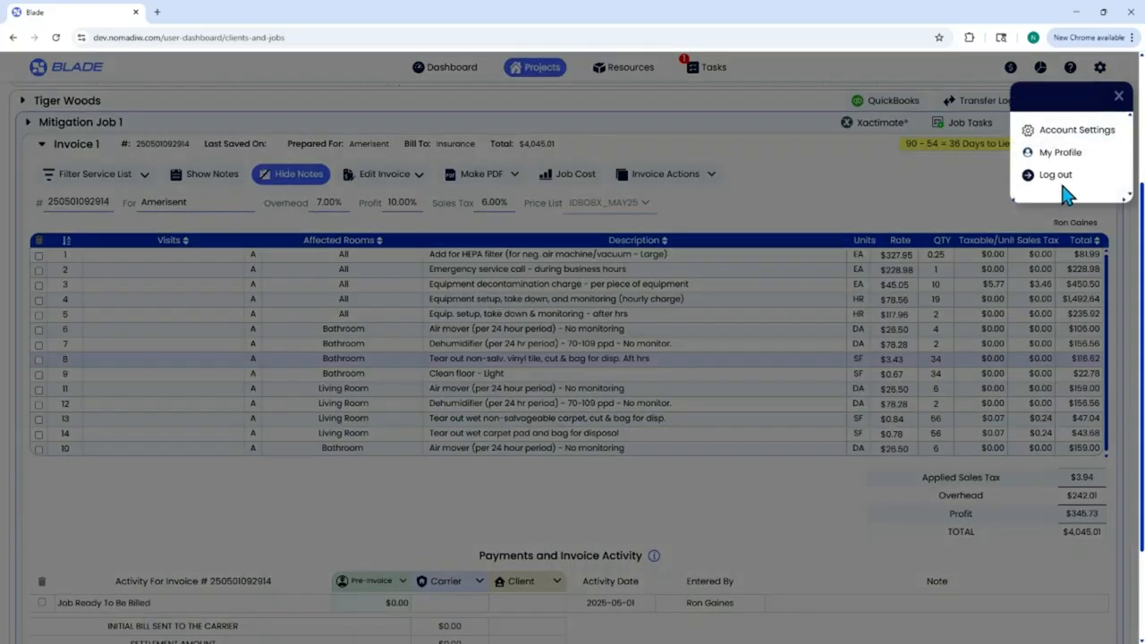
pyautogui.click(1077, 132)
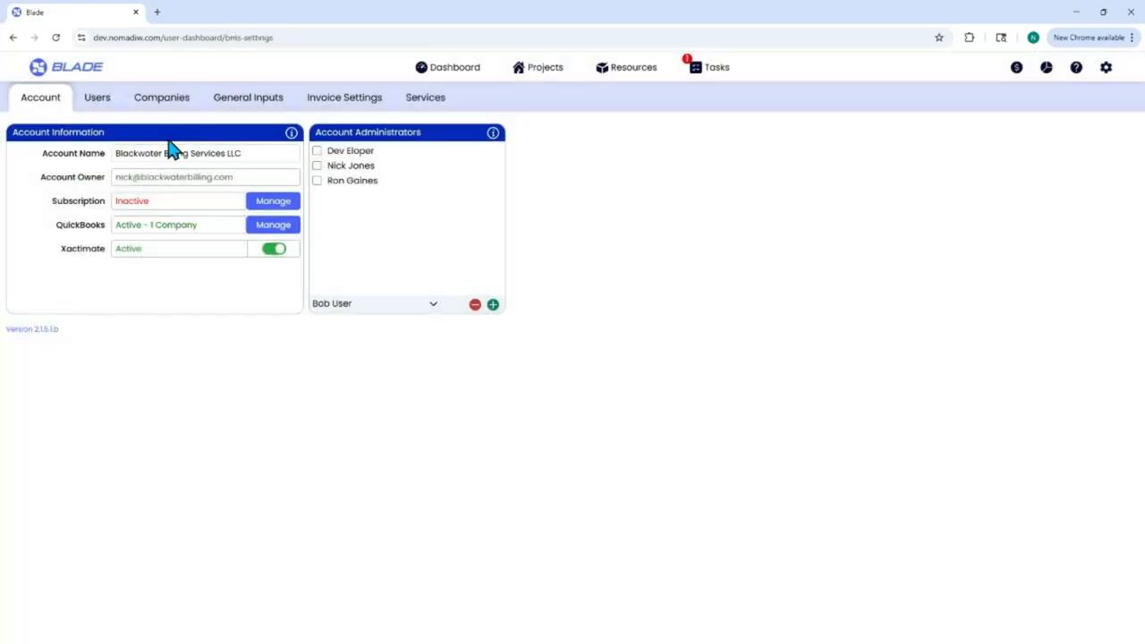
pyautogui.click(277, 250)
pyautogui.click(548, 68)
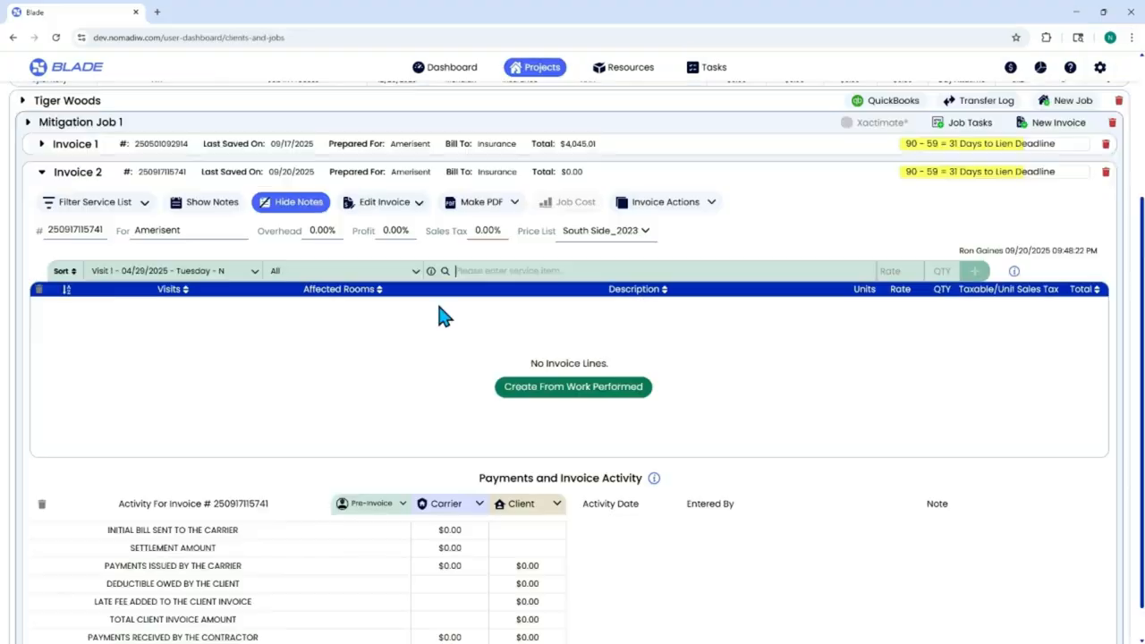
pyautogui.click(378, 270)
pyautogui.click(208, 274)
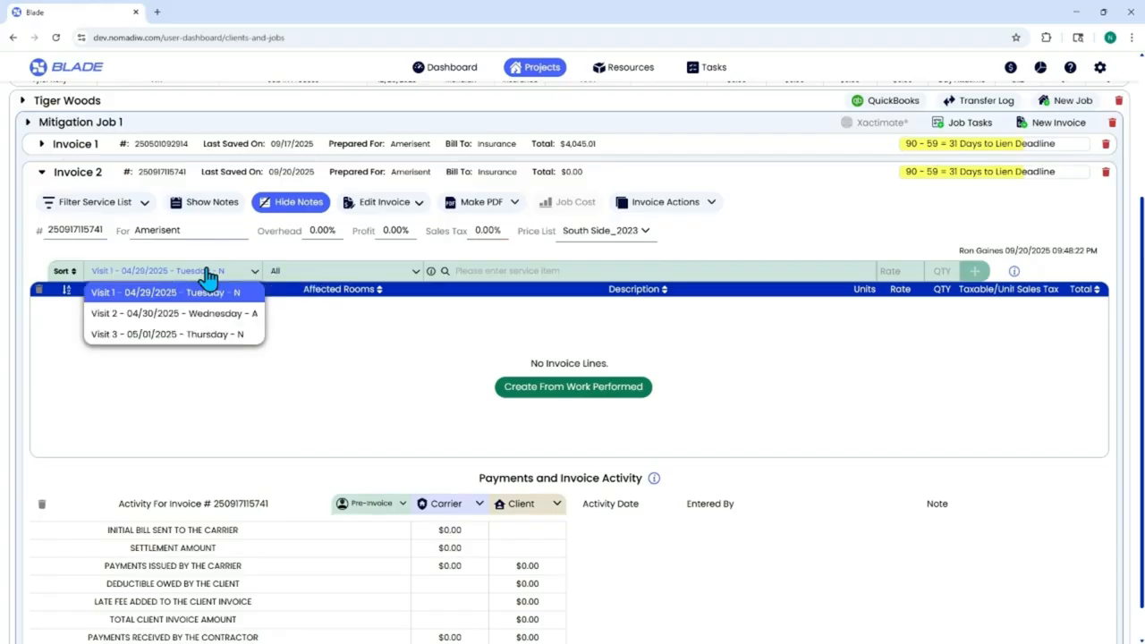
pyautogui.click(508, 270)
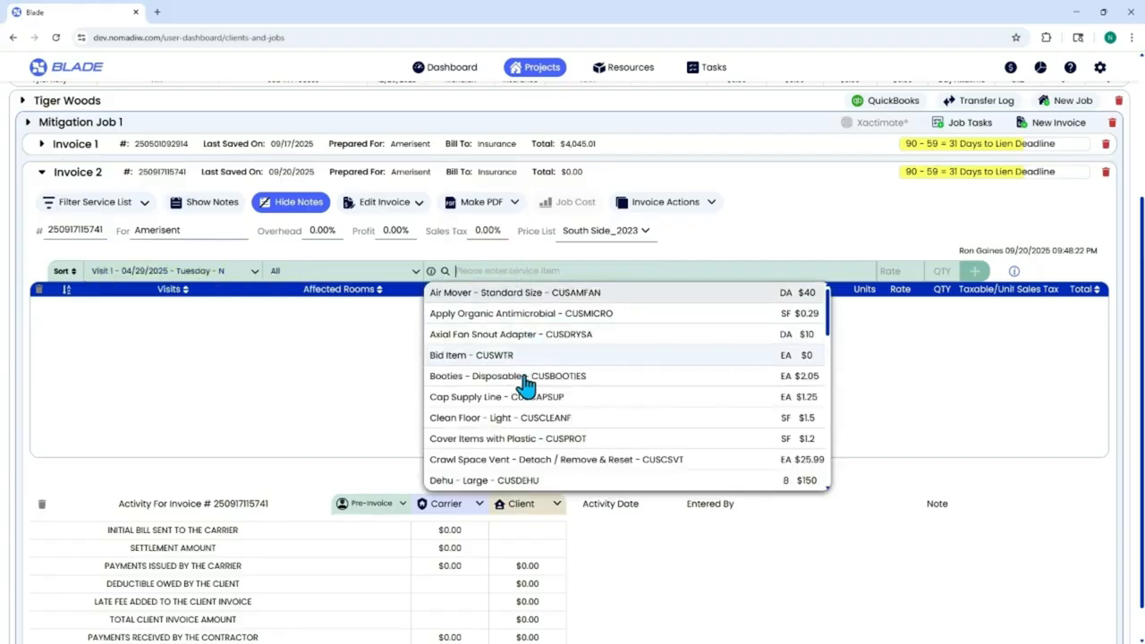
pyautogui.click(373, 365)
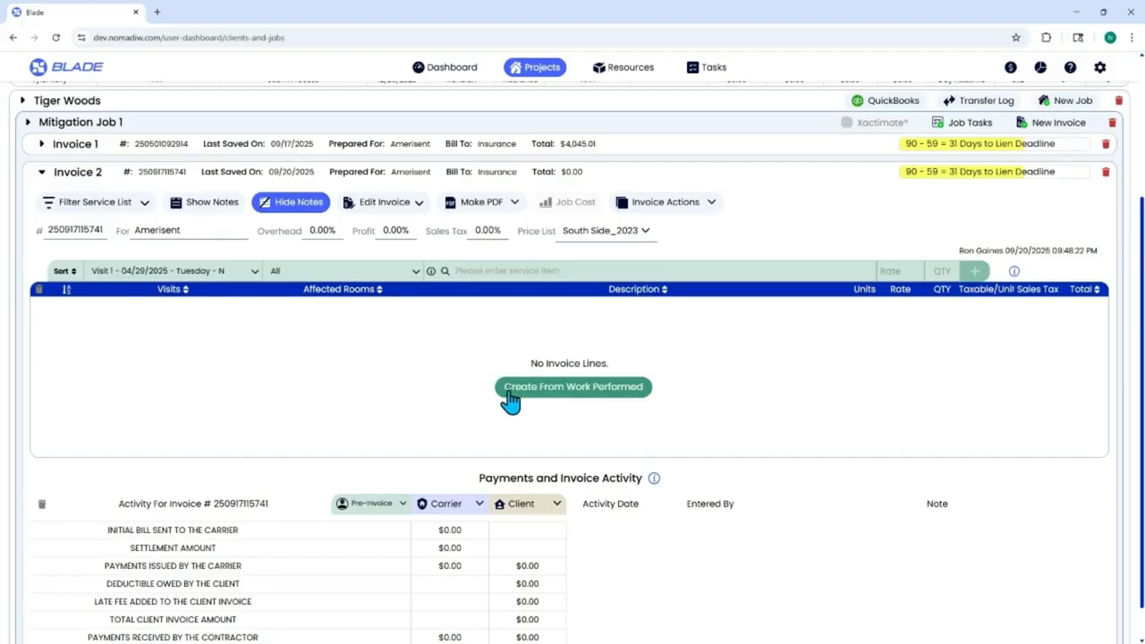
# Step: Fill Invoice 2 with lines created from the work performed and add the items of the Common General Items template
pyautogui.click(409, 207)
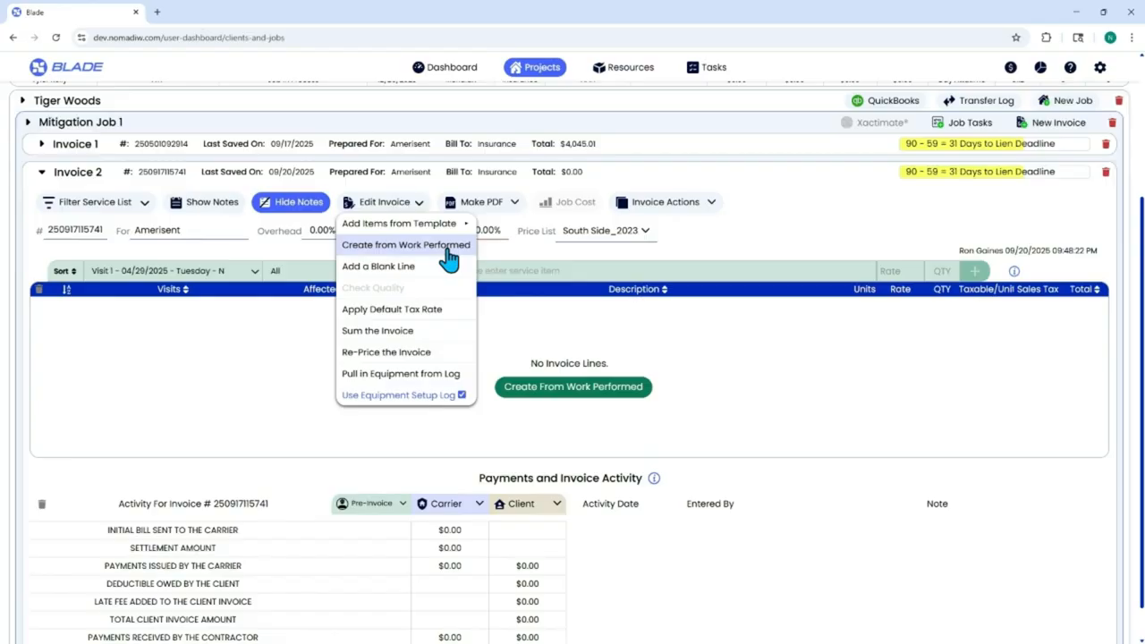
pyautogui.click(565, 396)
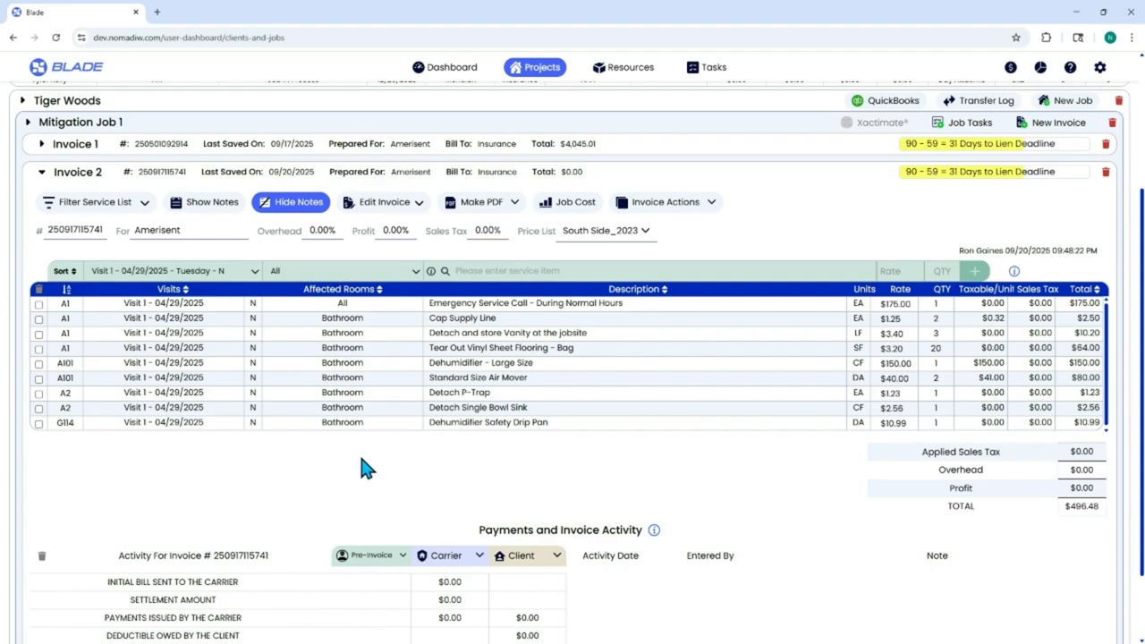
pyautogui.click(420, 206)
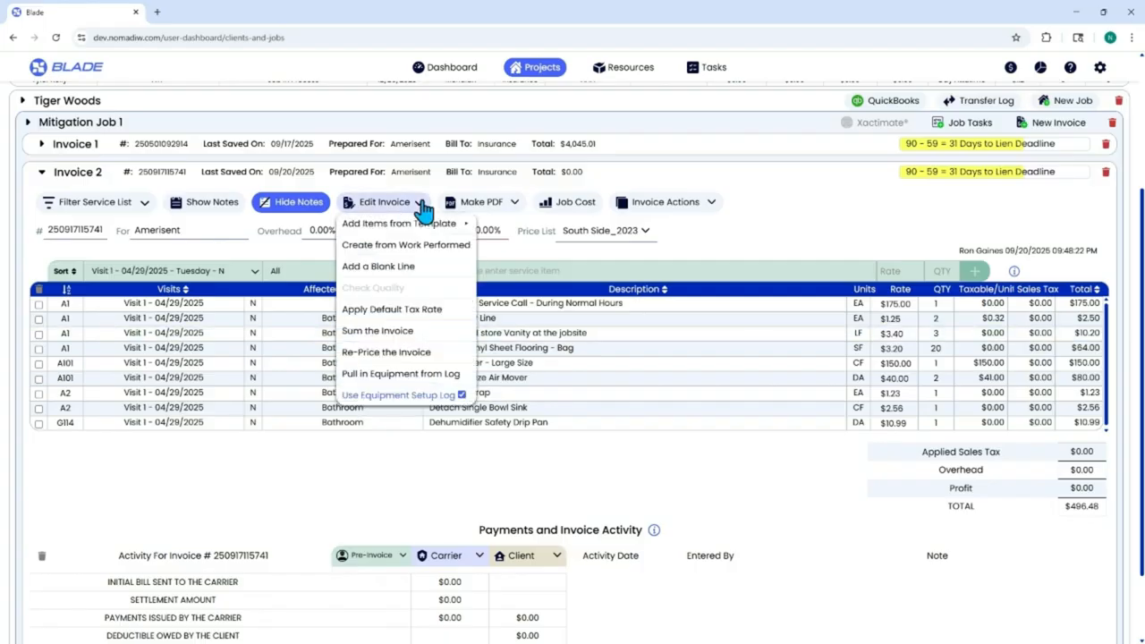
pyautogui.moveTo(426, 224)
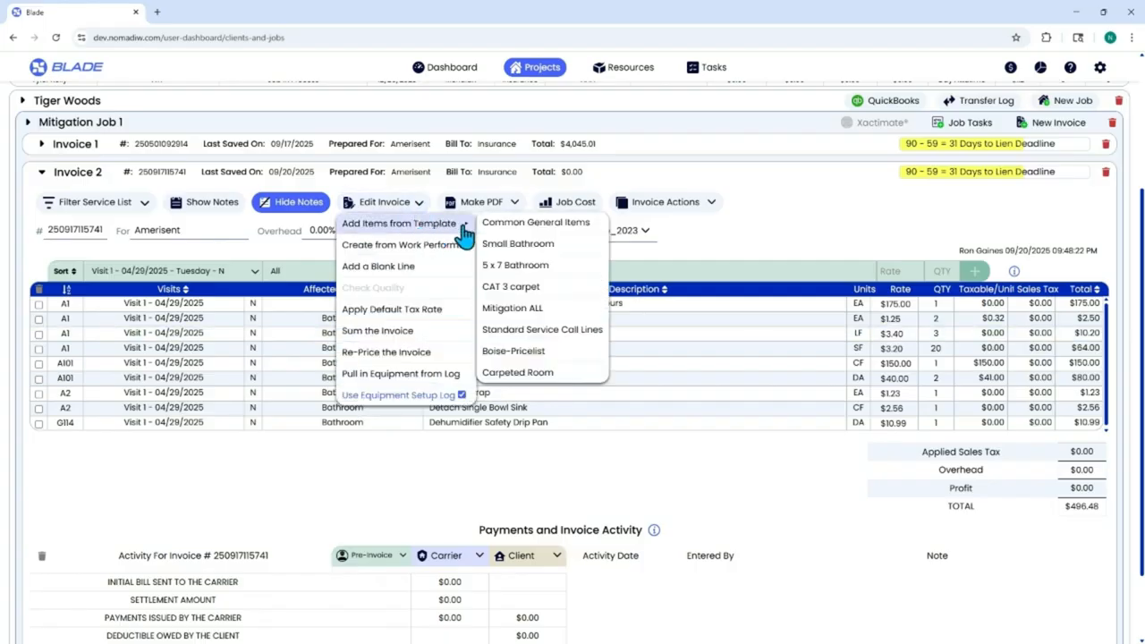
pyautogui.click(547, 232)
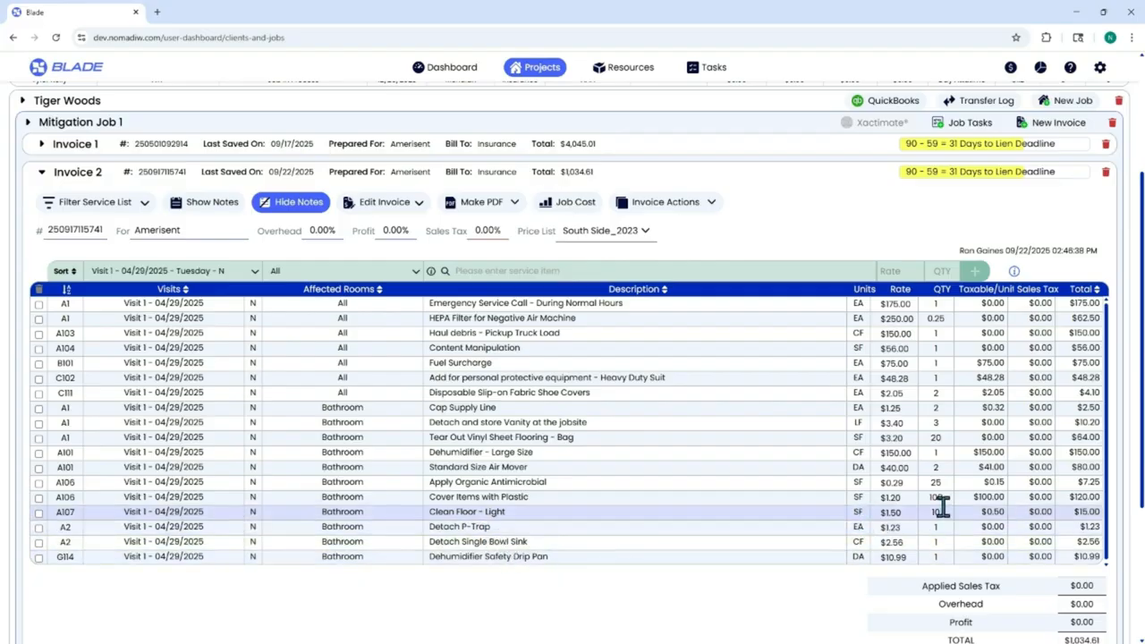
pyautogui.scroll(-1, 832, 524)
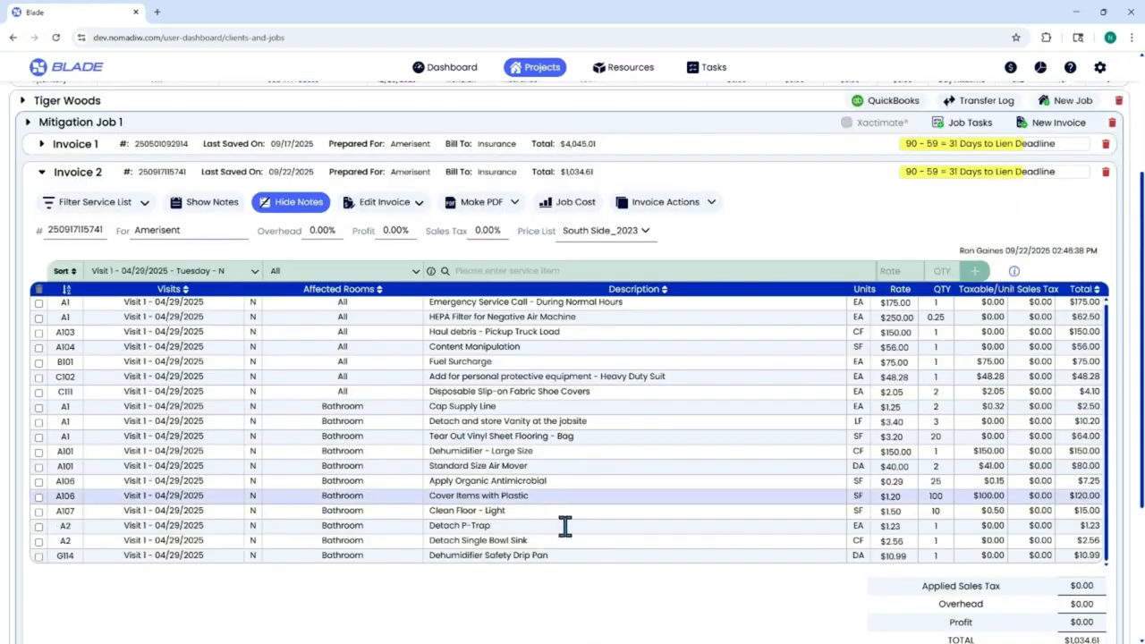
pyautogui.scroll(-1, 749, 195)
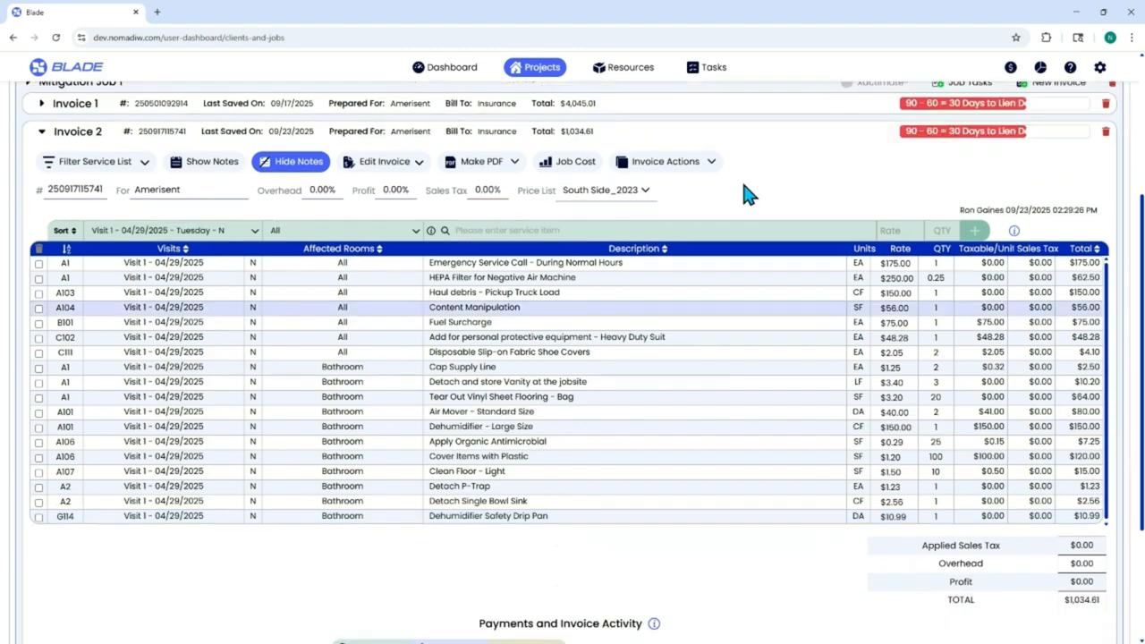
# Step: Set the new line entry of Invoice 2 to the Bathroom and Visit 1 - 04/29/2025
pyautogui.click(381, 233)
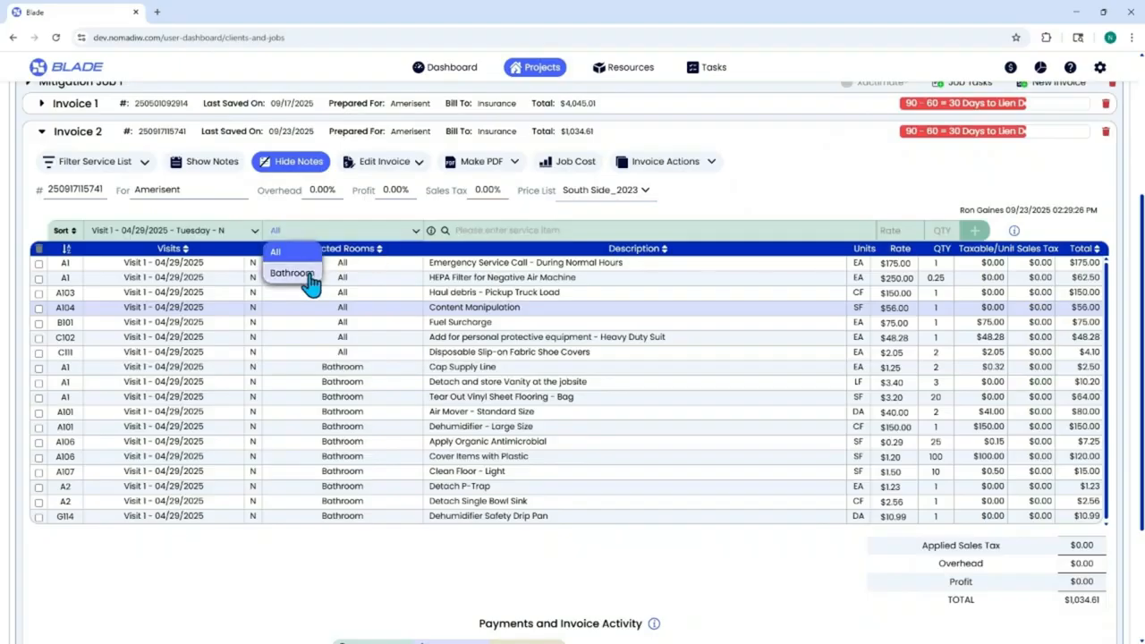
pyautogui.click(291, 274)
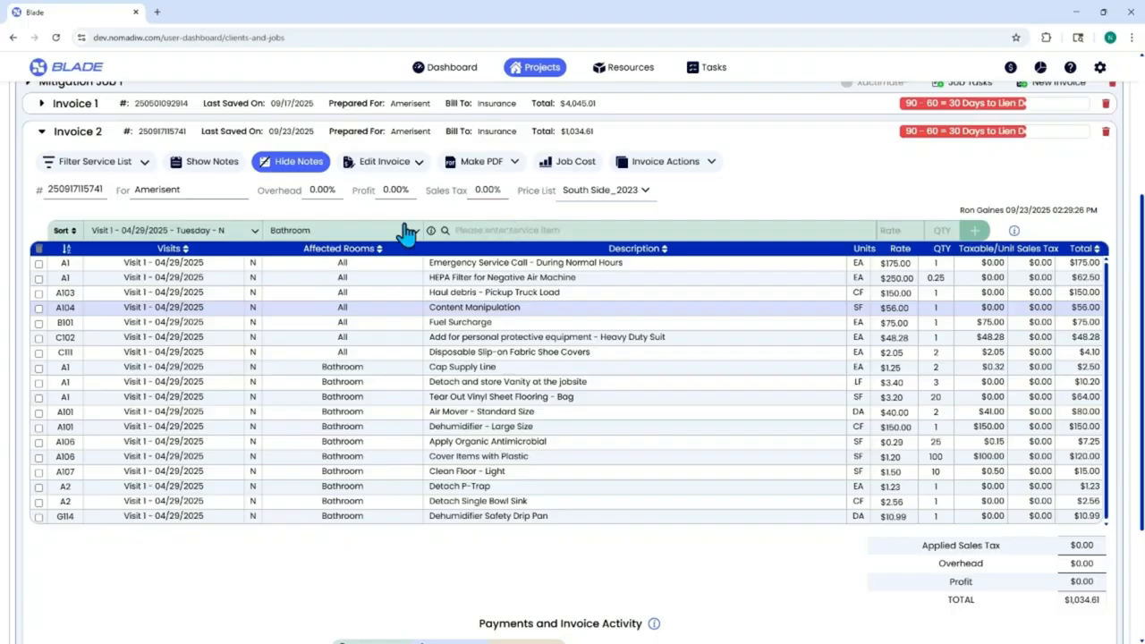
pyautogui.click(215, 233)
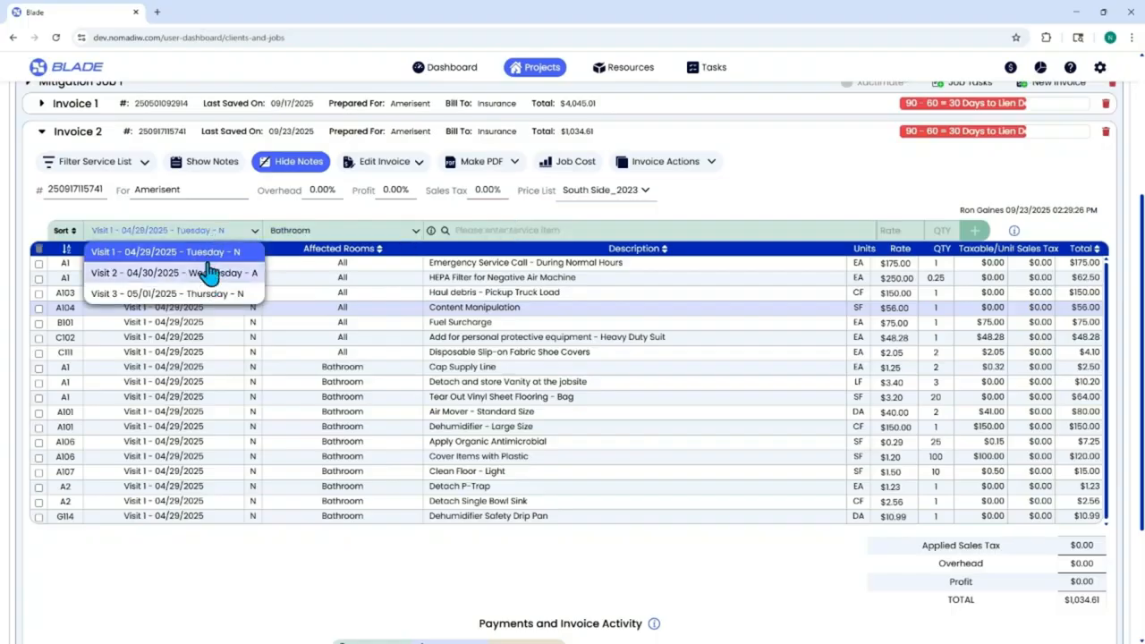
pyautogui.click(205, 252)
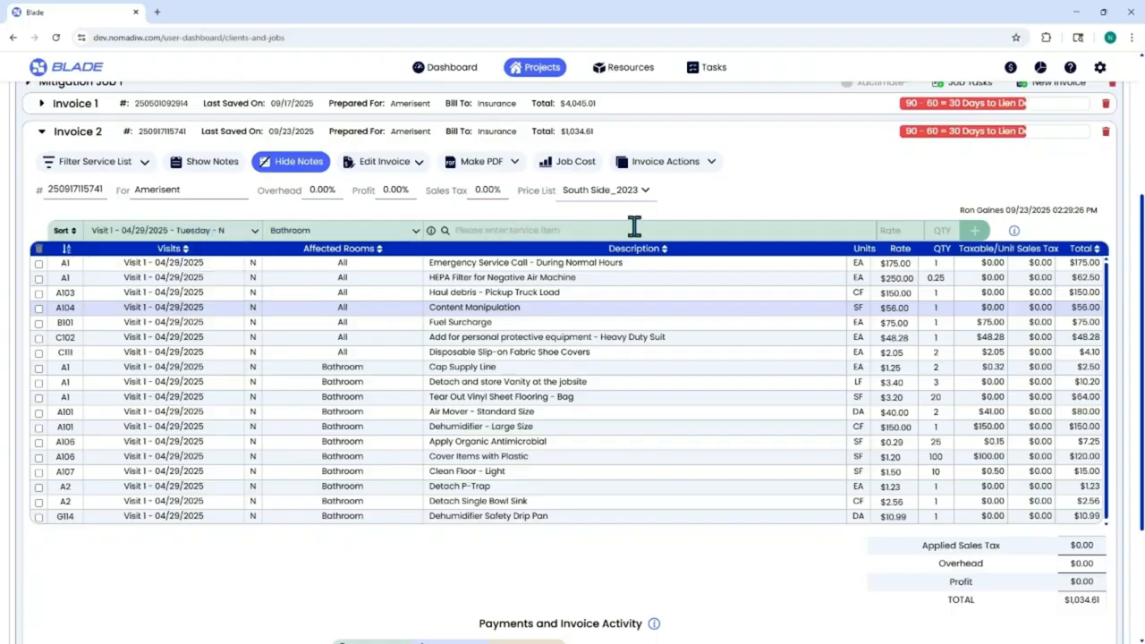
# Step: Expand the Equipment Log of Mitigation Job 1 and return to the lines of Invoice 2
pyautogui.scroll(3, 723, 215)
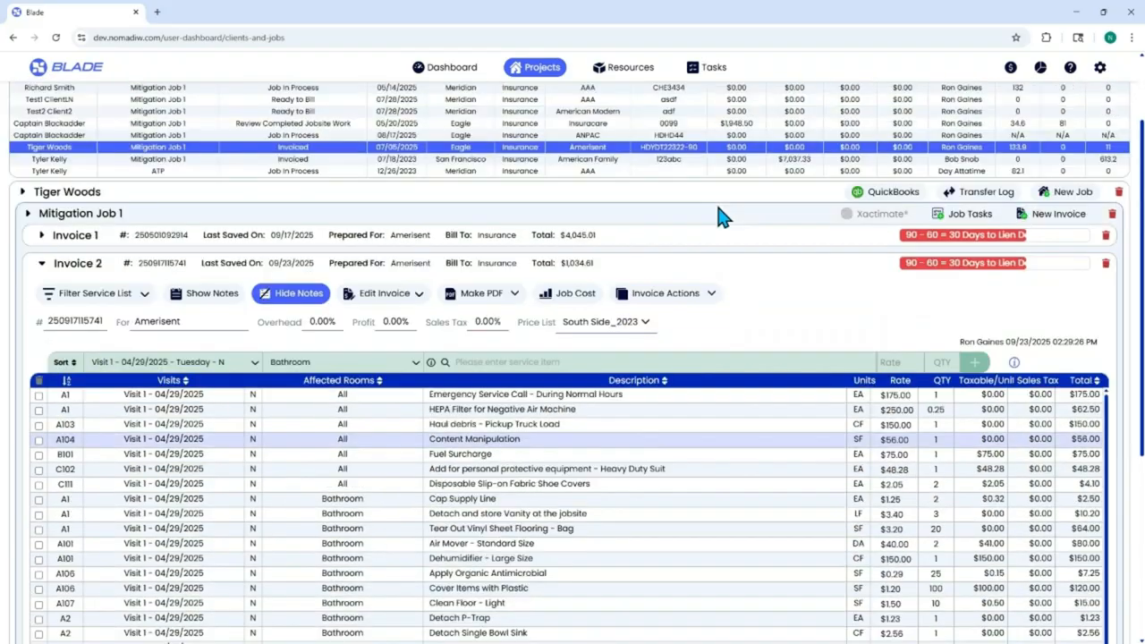
pyautogui.click(26, 281)
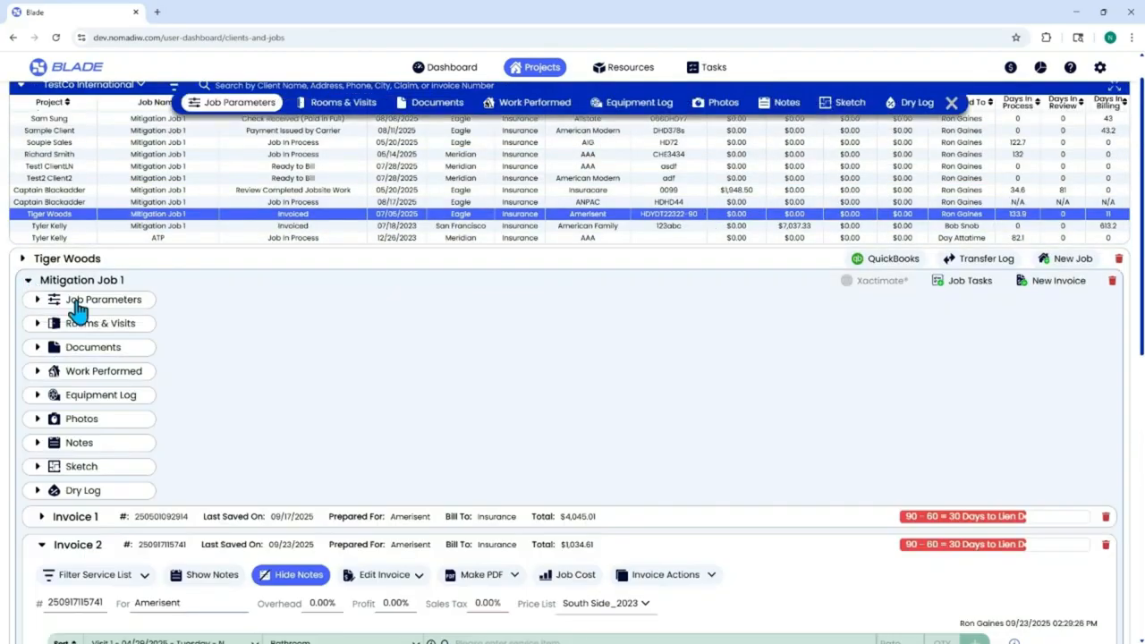
pyautogui.click(125, 398)
pyautogui.scroll(-3, 513, 368)
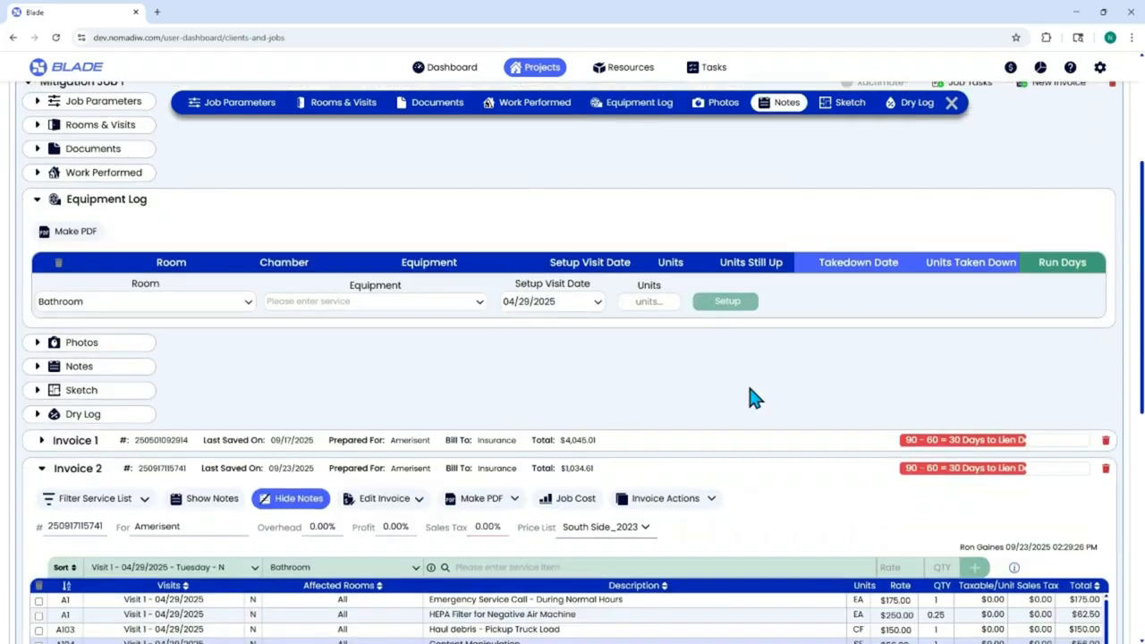
pyautogui.scroll(-4, 751, 398)
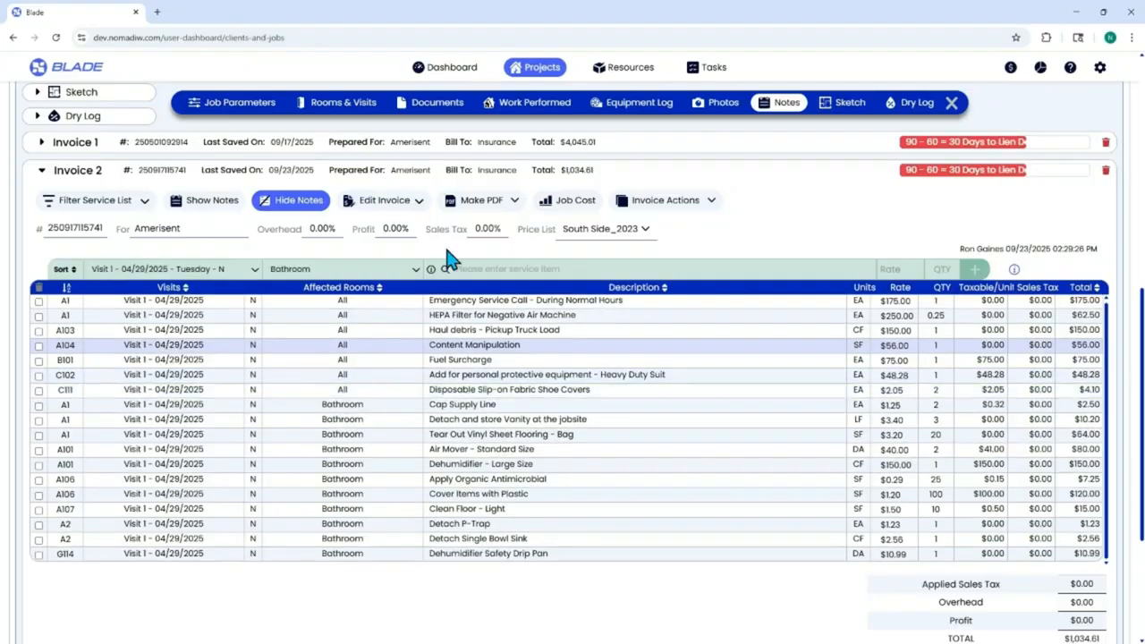
# Step: With Use Equipment Setup Log enabled, add Air Mover - Standard Size to Invoice 2 with a quantity of 2
pyautogui.click(403, 203)
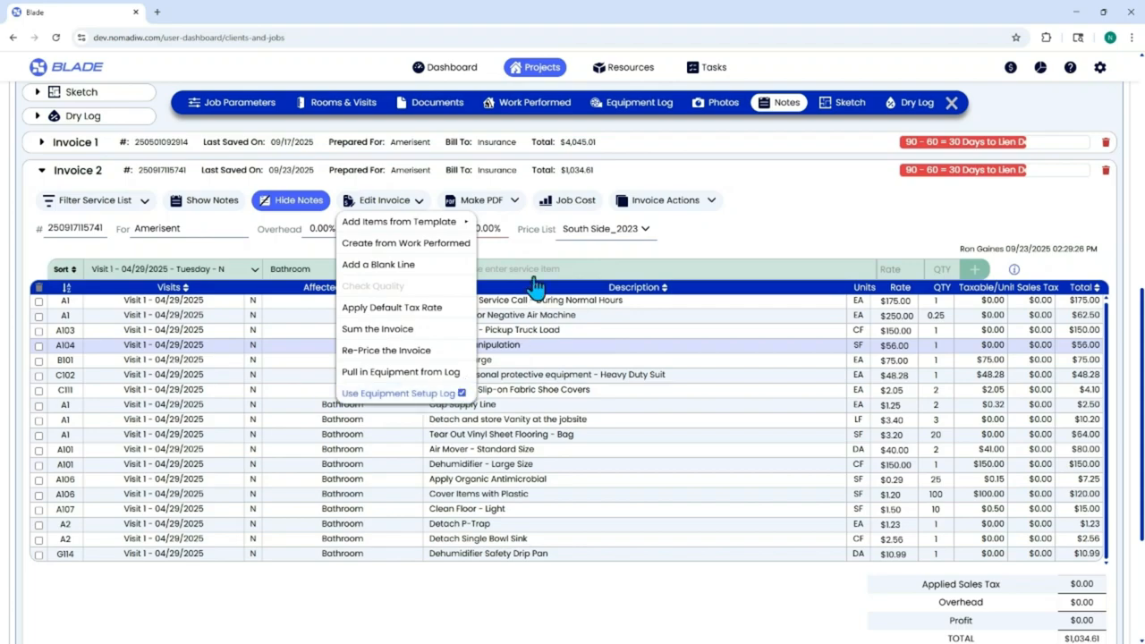
pyautogui.click(427, 397)
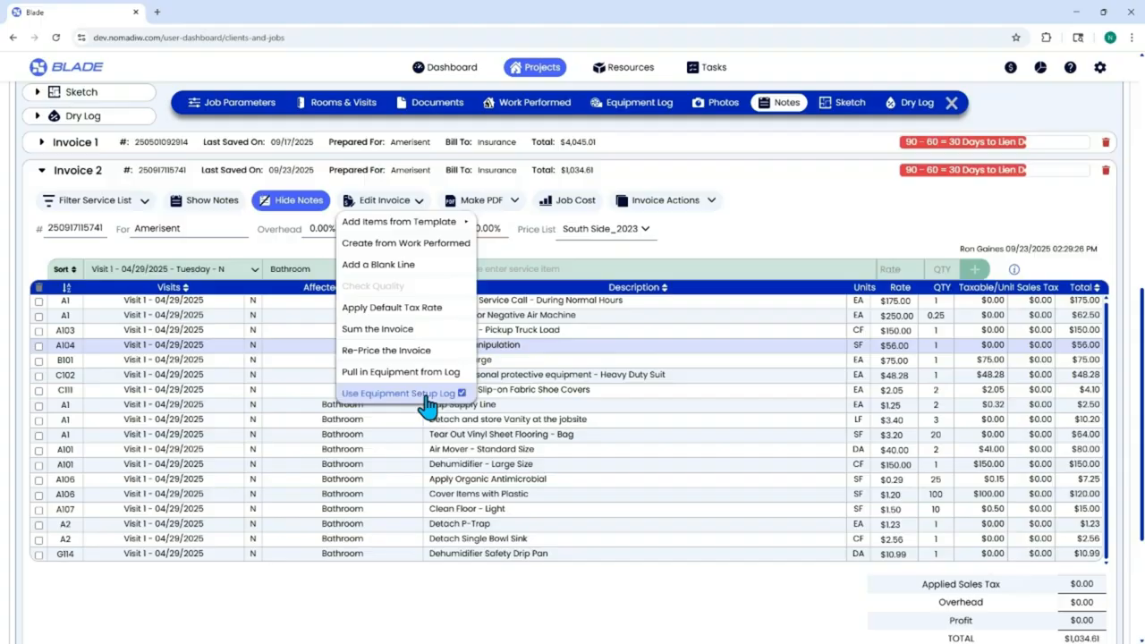
pyautogui.click(437, 395)
pyautogui.click(614, 267)
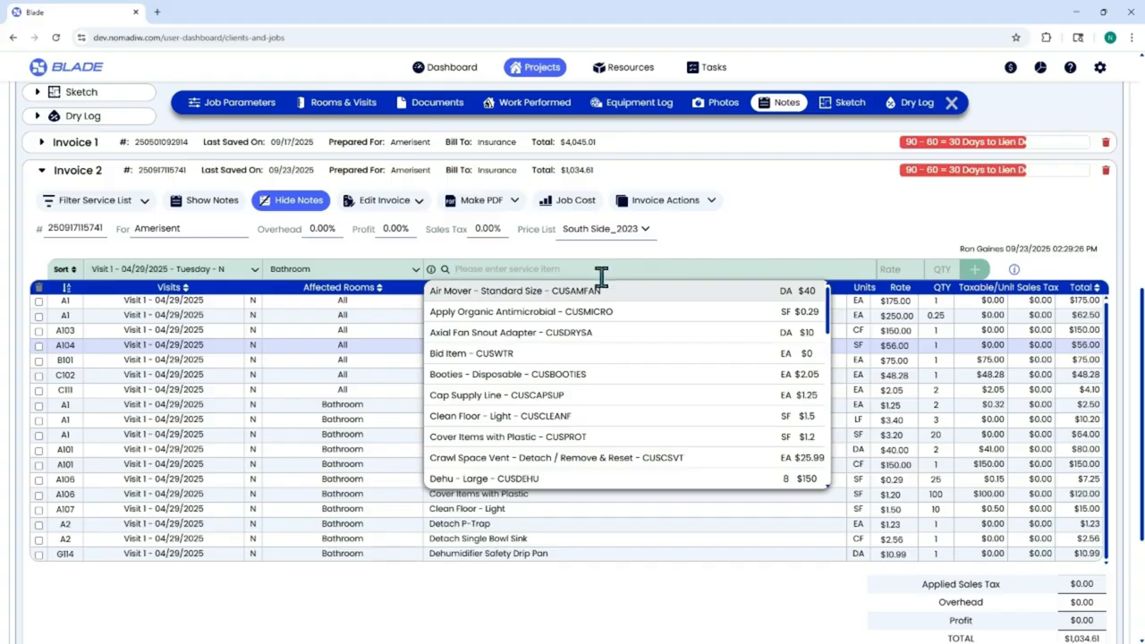
pyautogui.click(599, 291)
pyautogui.click(947, 269)
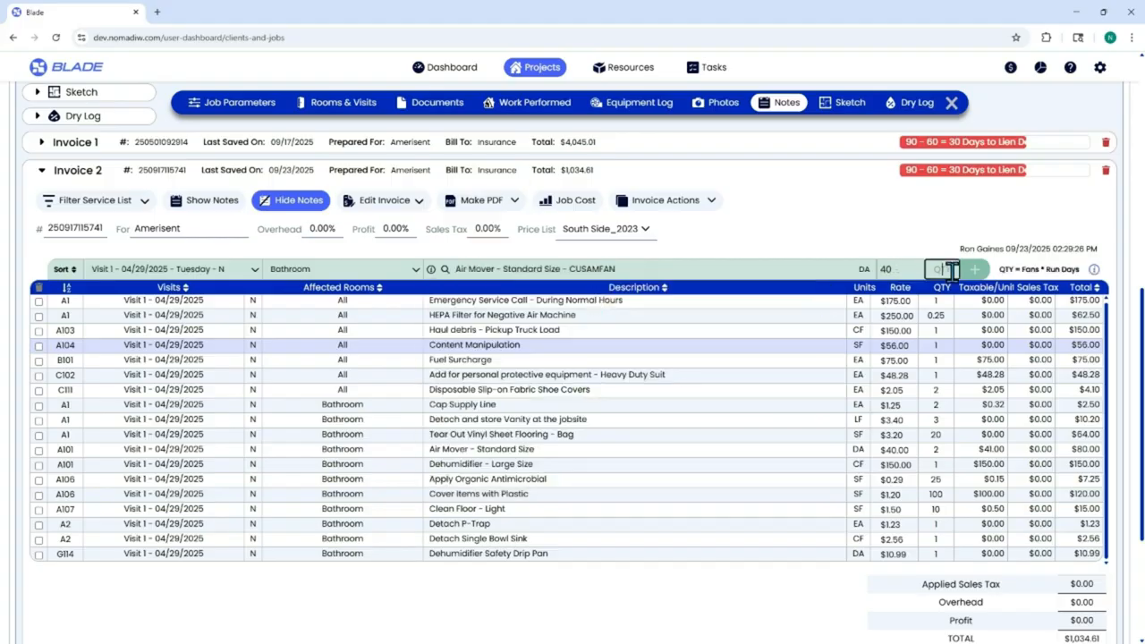
pyautogui.write('2')
pyautogui.click(973, 270)
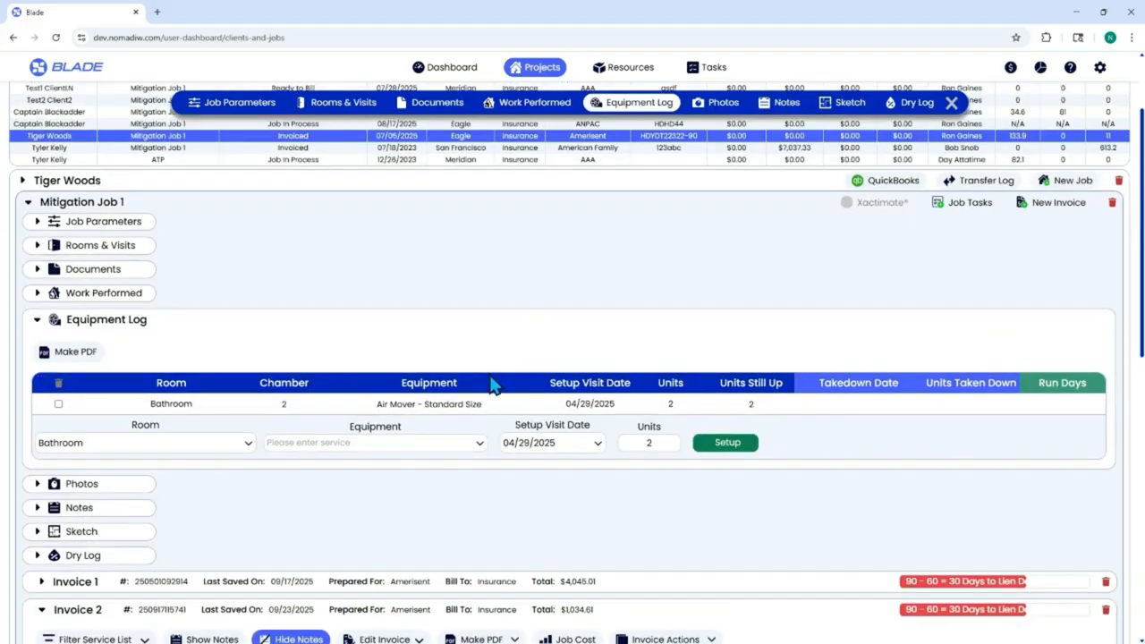
# Step: Add Dehu - Large with a quantity of 1 for the Bathroom from the line entry of Invoice 2
pyautogui.scroll(-4, 493, 384)
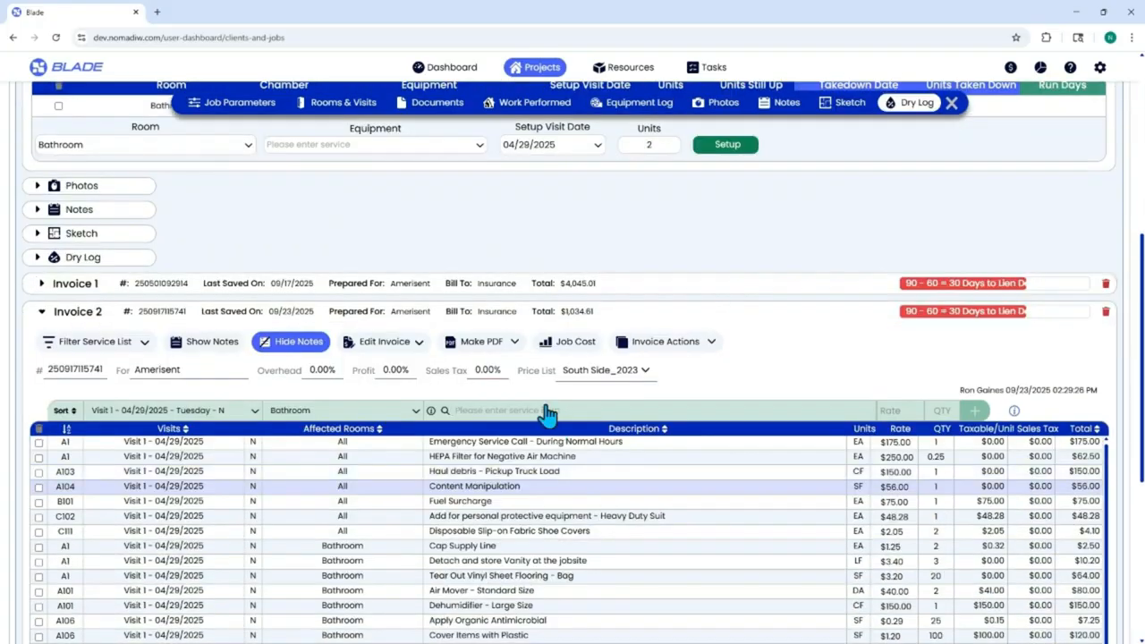
pyautogui.click(547, 411)
pyautogui.write('Deh')
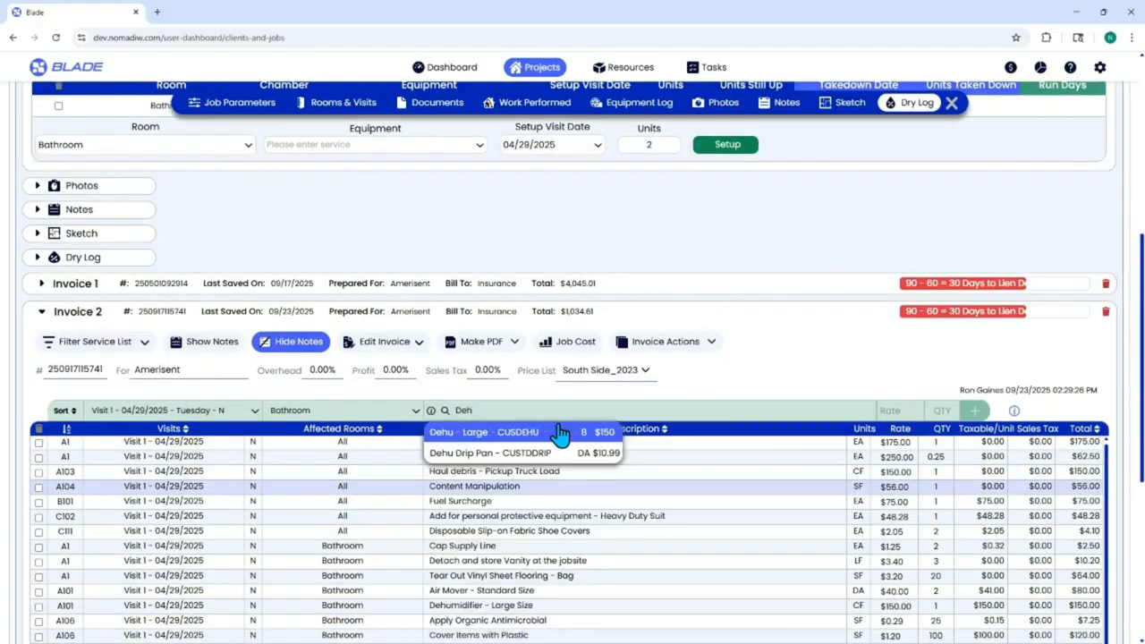
pyautogui.click(520, 433)
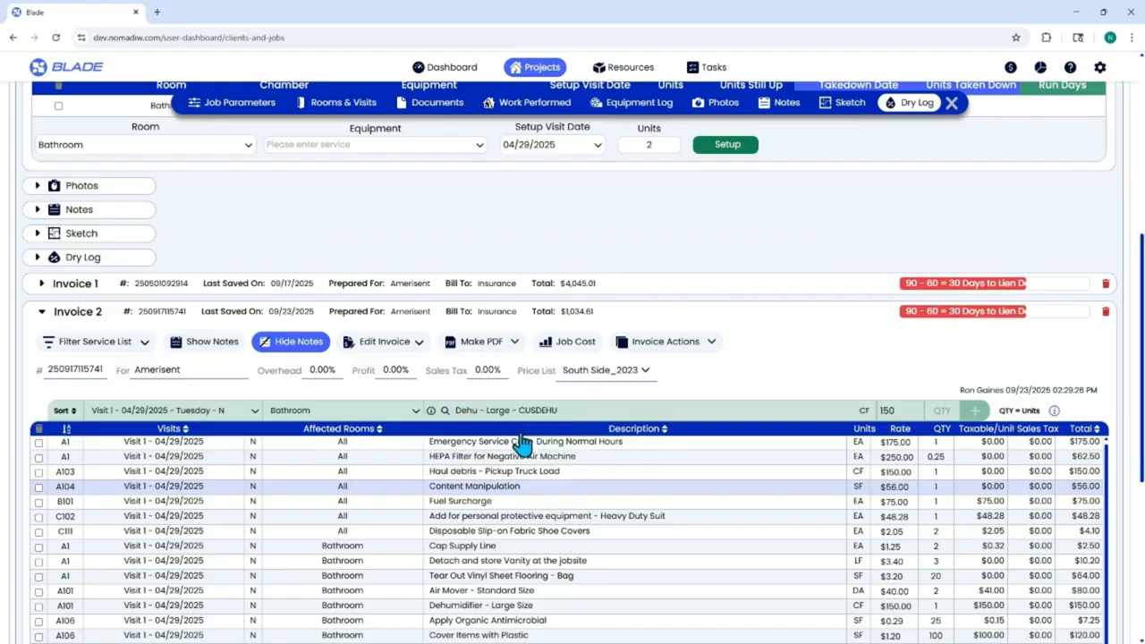
pyautogui.click(974, 410)
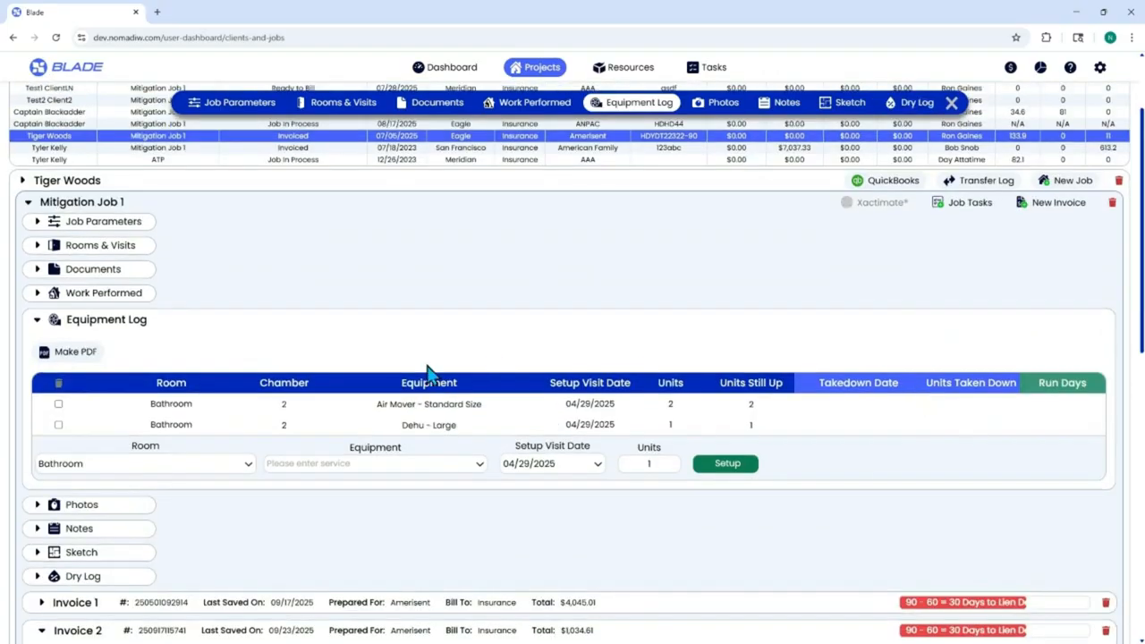
# Step: Take down both the air movers and the dehumidifier in the Equipment Log on the 05/01/2025 visit
pyautogui.click(58, 425)
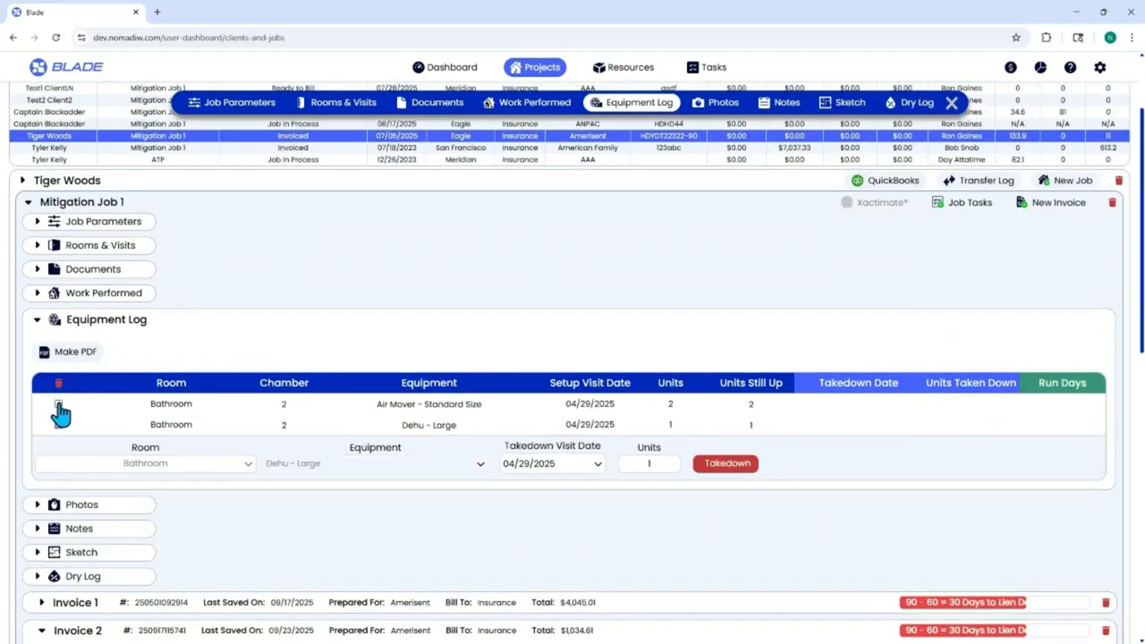
pyautogui.click(58, 404)
pyautogui.click(595, 465)
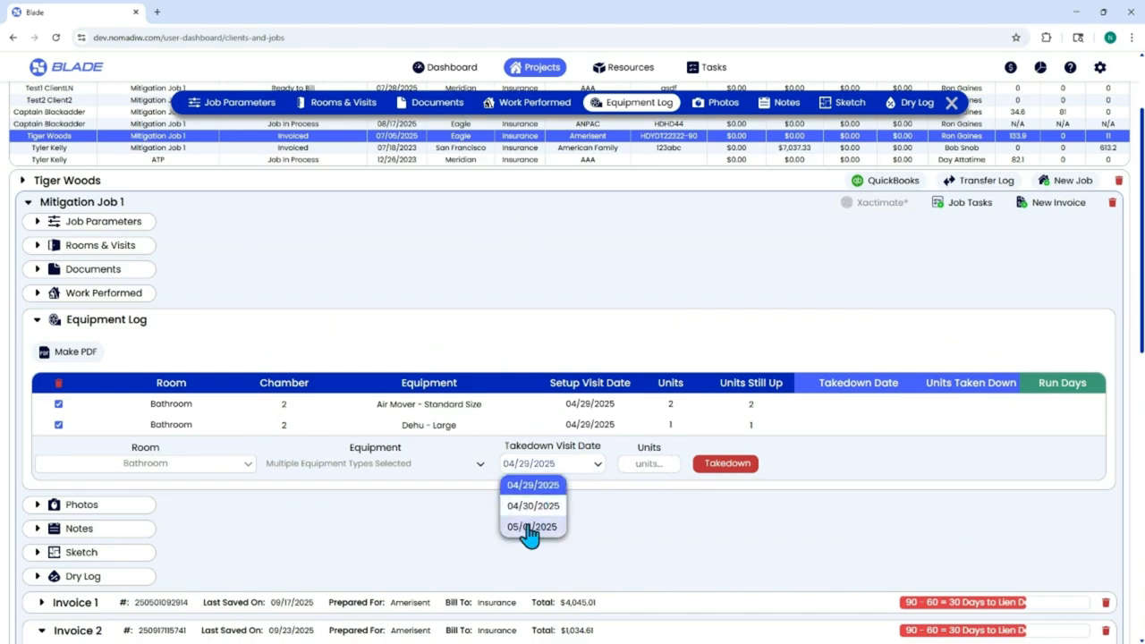
pyautogui.click(532, 527)
pyautogui.click(746, 467)
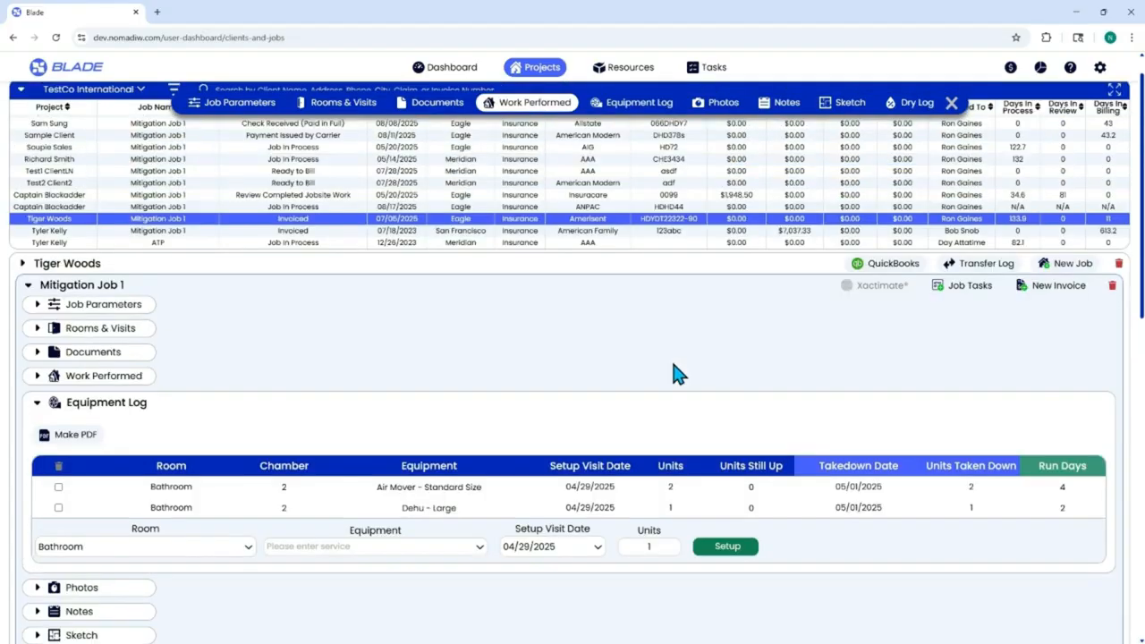
# Step: Review the air mover and dehumidifier lines in Invoice 2 and show the line notes to examine their setup and takedown entries
pyautogui.scroll(-5, 671, 362)
pyautogui.scroll(-3, 667, 399)
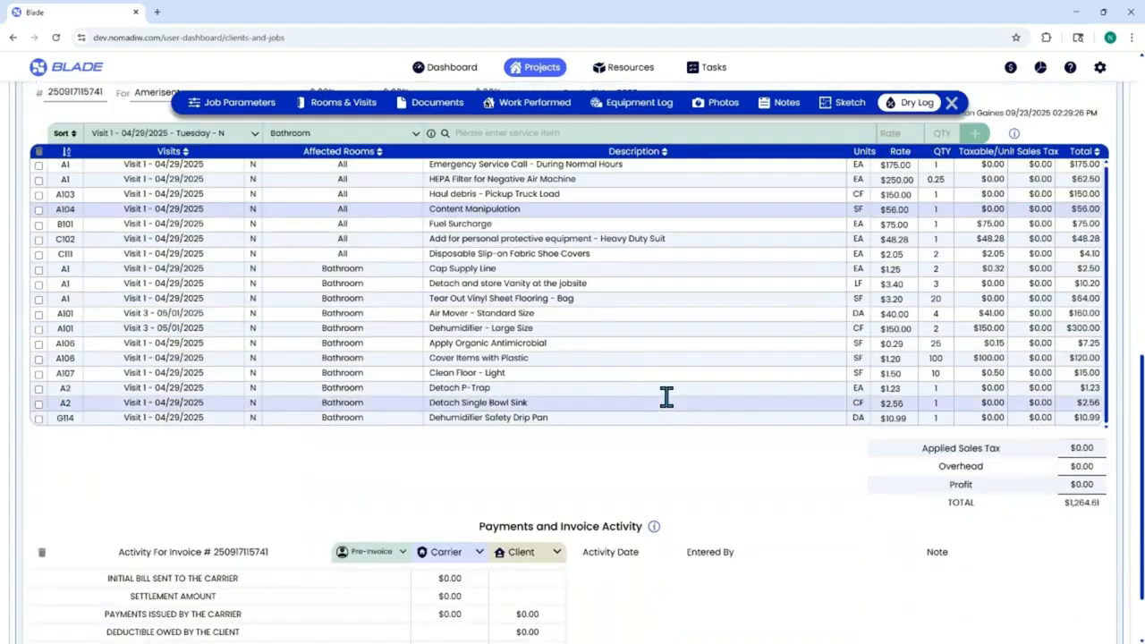
pyautogui.click(582, 315)
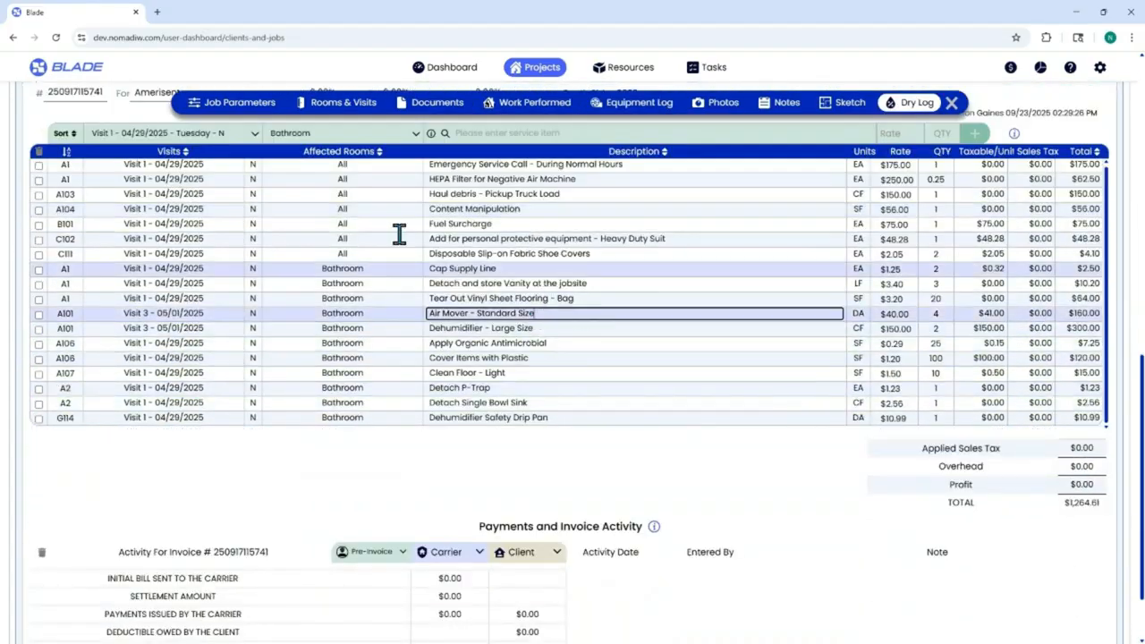
pyautogui.scroll(1, 239, 158)
pyautogui.scroll(1, 240, 158)
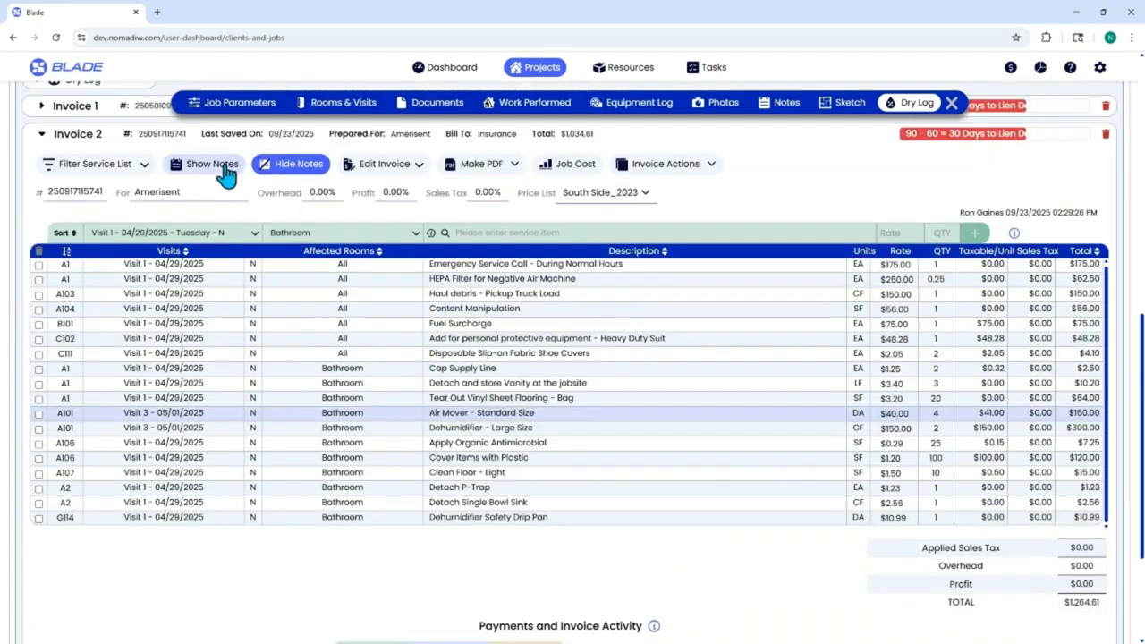
pyautogui.click(225, 161)
pyautogui.scroll(-3, 563, 478)
pyautogui.scroll(-3, 576, 485)
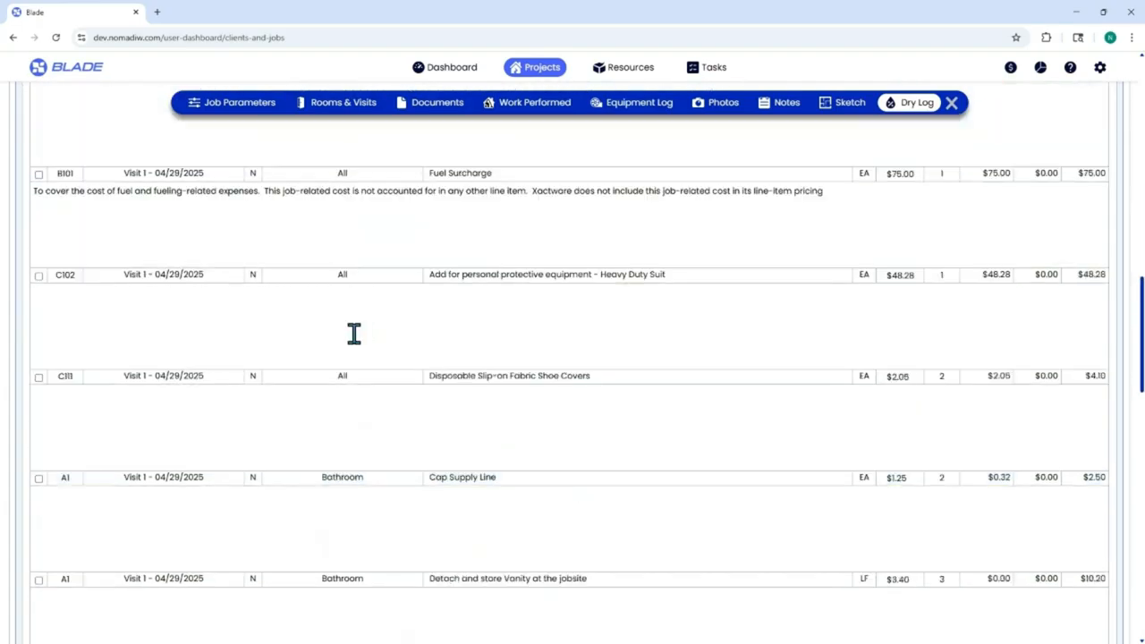
pyautogui.scroll(-5, 352, 336)
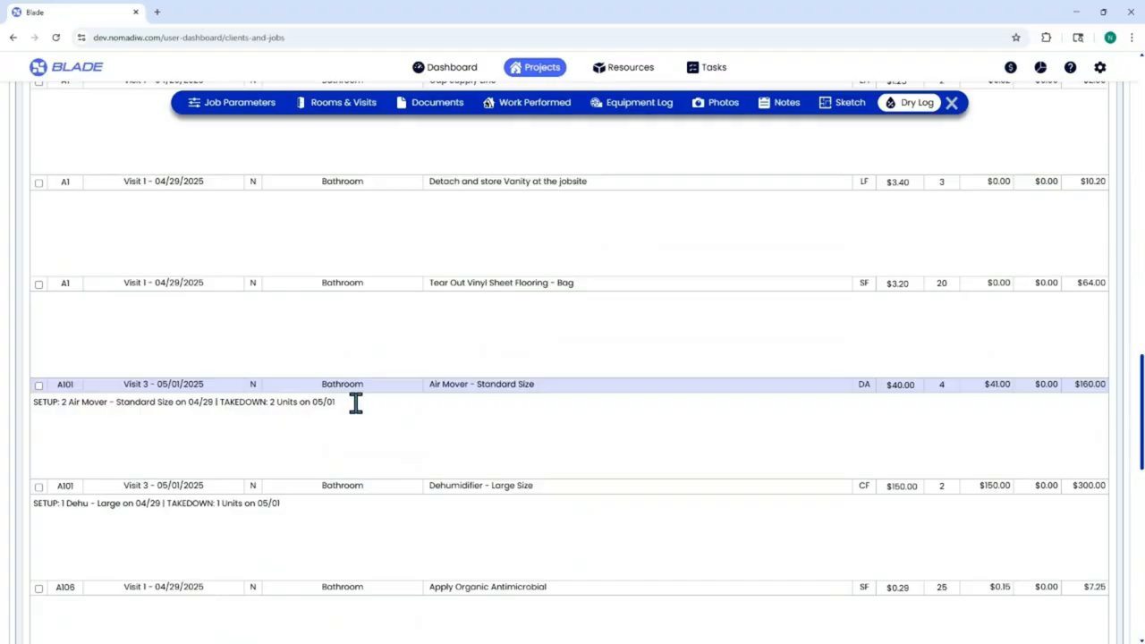
# Step: Examine the setup and takedown note of the air mover line, and hide the line notes in Invoice 2
pyautogui.moveTo(355, 401); pyautogui.dragTo(5, 401)
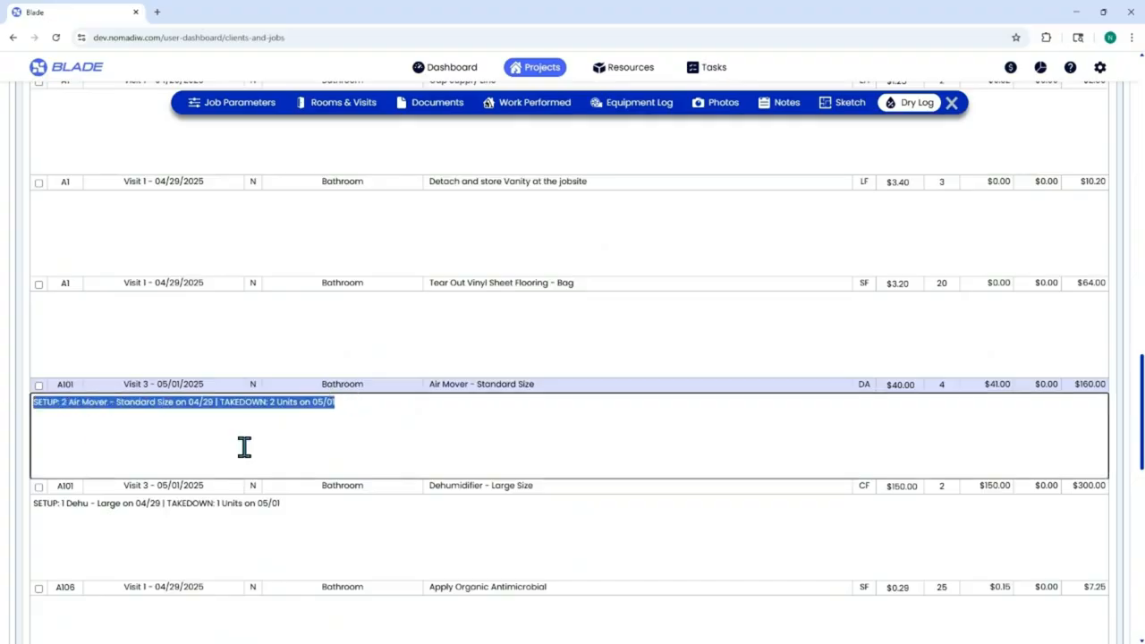
pyautogui.scroll(15, 823, 401)
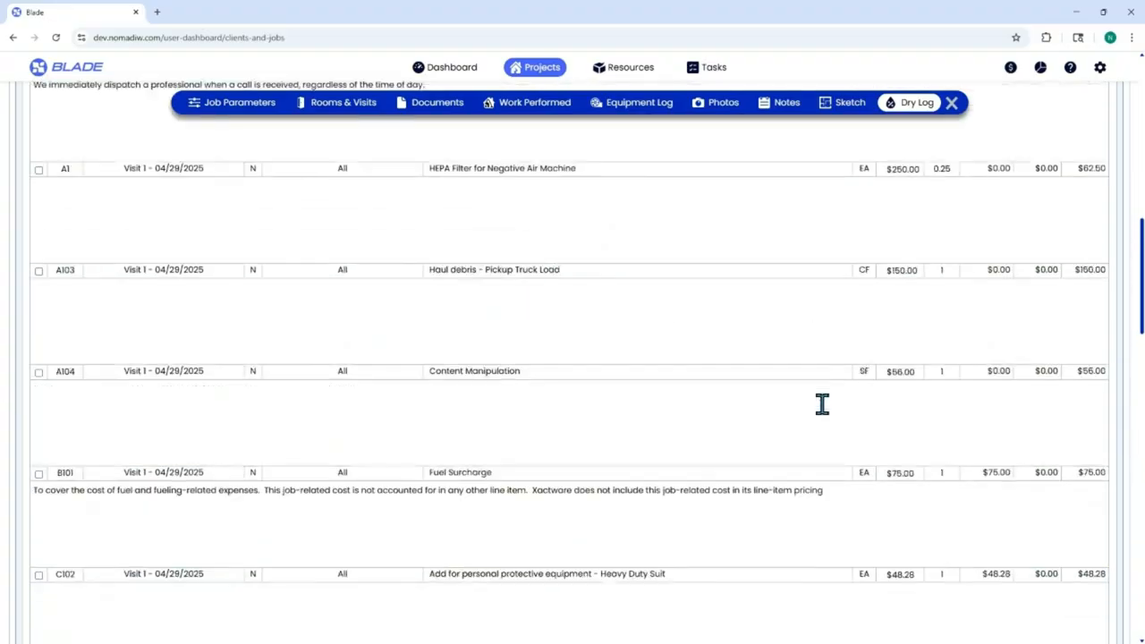
pyautogui.click(285, 168)
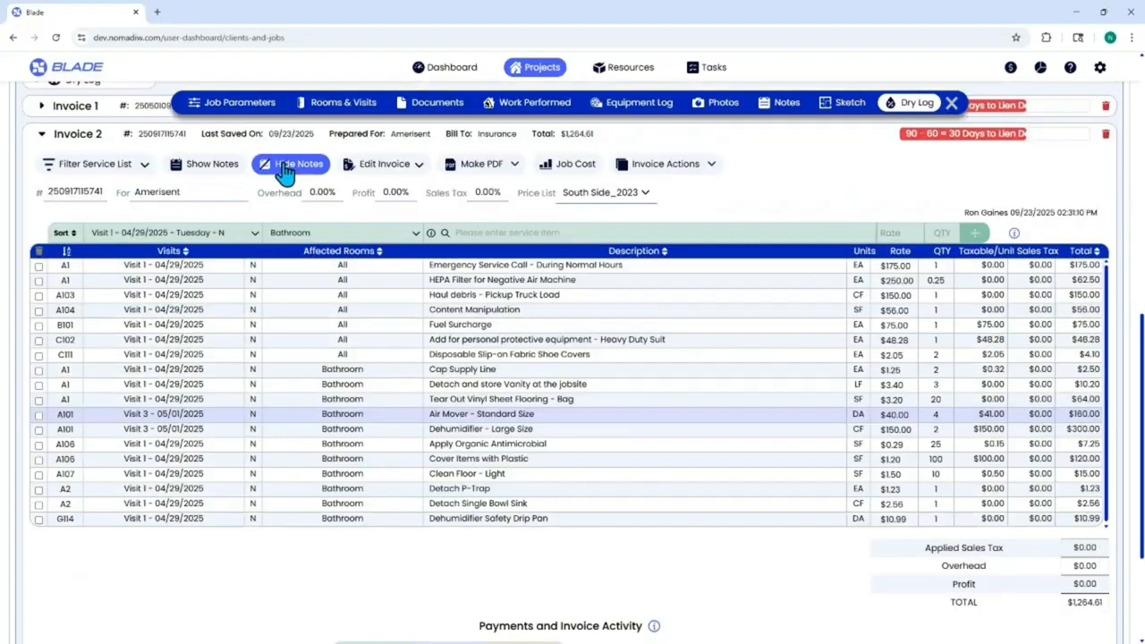
# Step: Add Flooring - Tear Out Vinyl Sheet Flooring - Bag for the Bathroom on Visit 1 with a quantity of 34 square feet
pyautogui.click(202, 236)
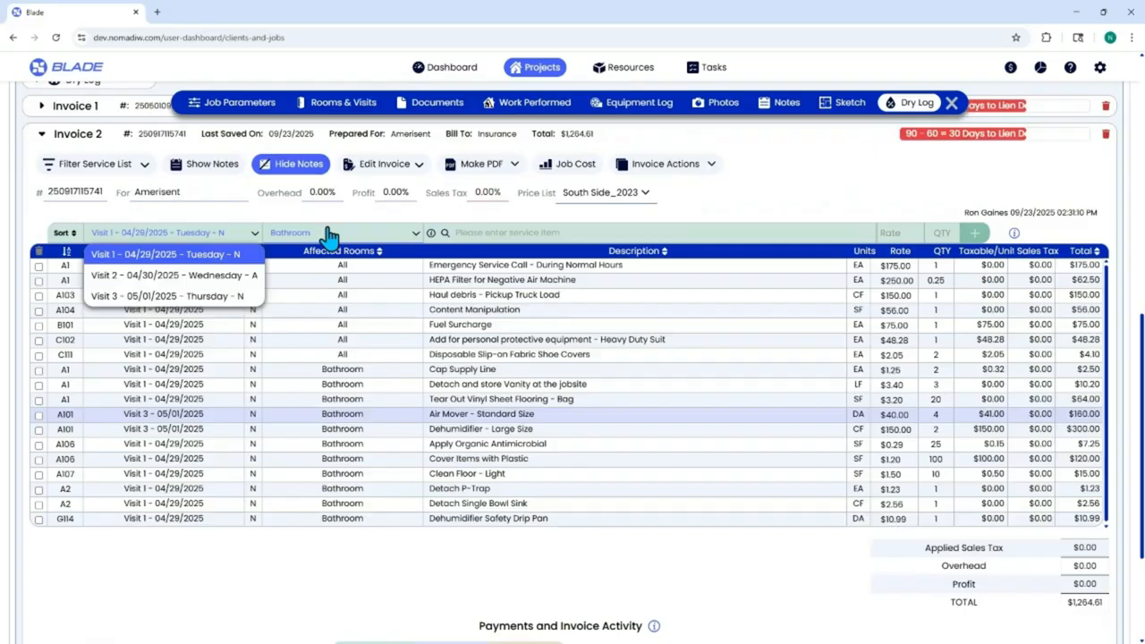
pyautogui.click(512, 231)
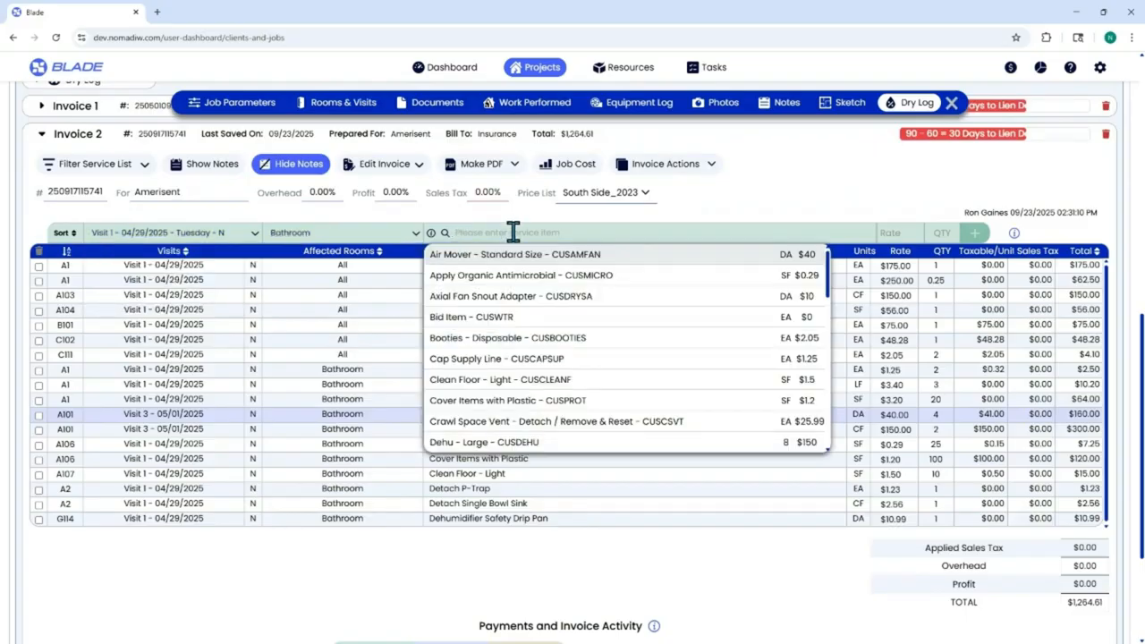
pyautogui.write('vinyl')
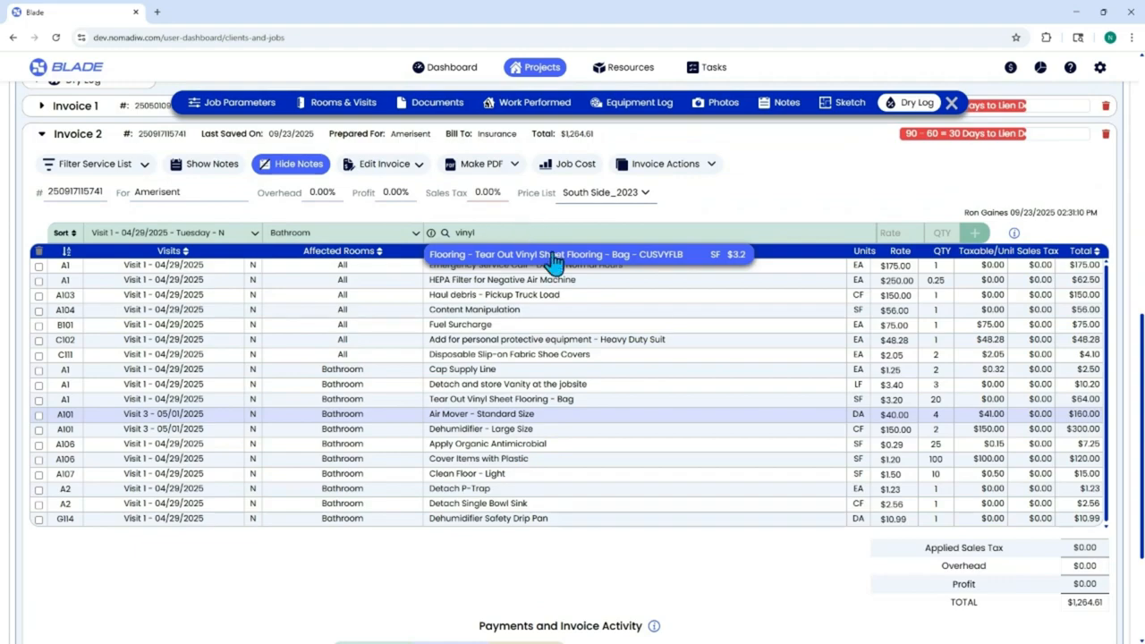
pyautogui.click(547, 255)
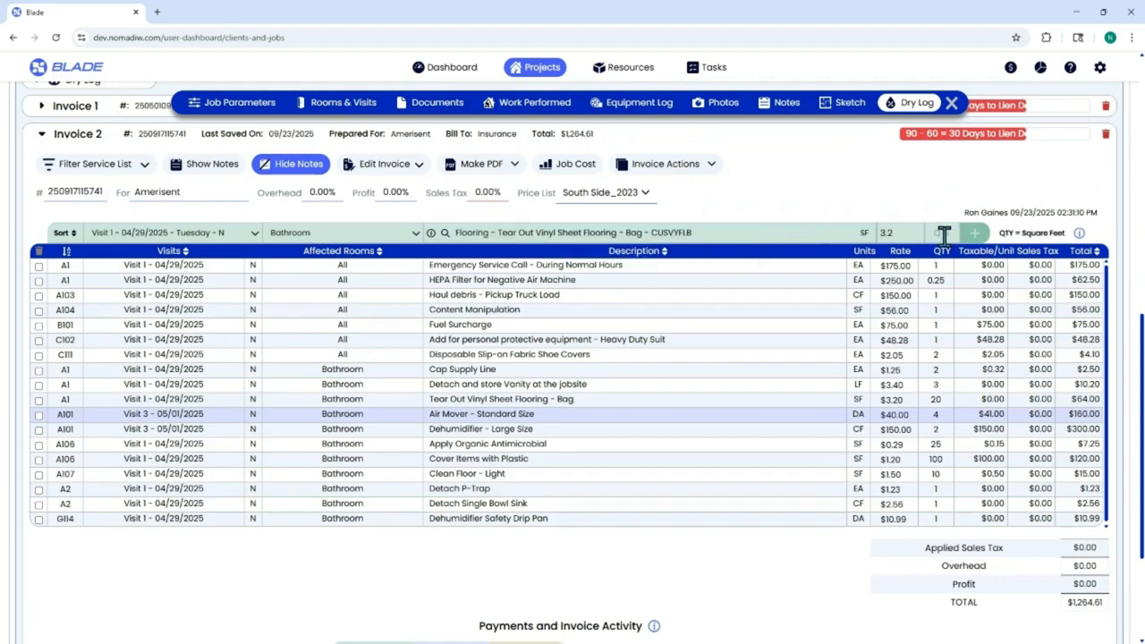
pyautogui.click(943, 234)
pyautogui.write('34')
pyautogui.click(975, 233)
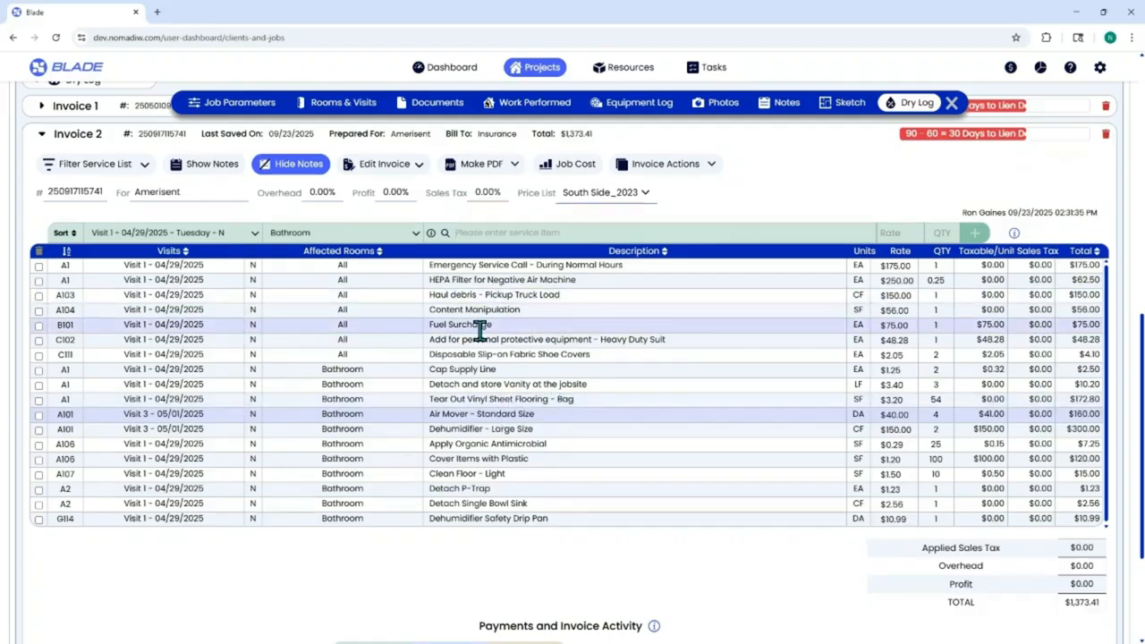
# Step: Filter the service list to Detach / Remove items and examine the matching service items offered for a new line
pyautogui.click(126, 173)
pyautogui.click(45, 227)
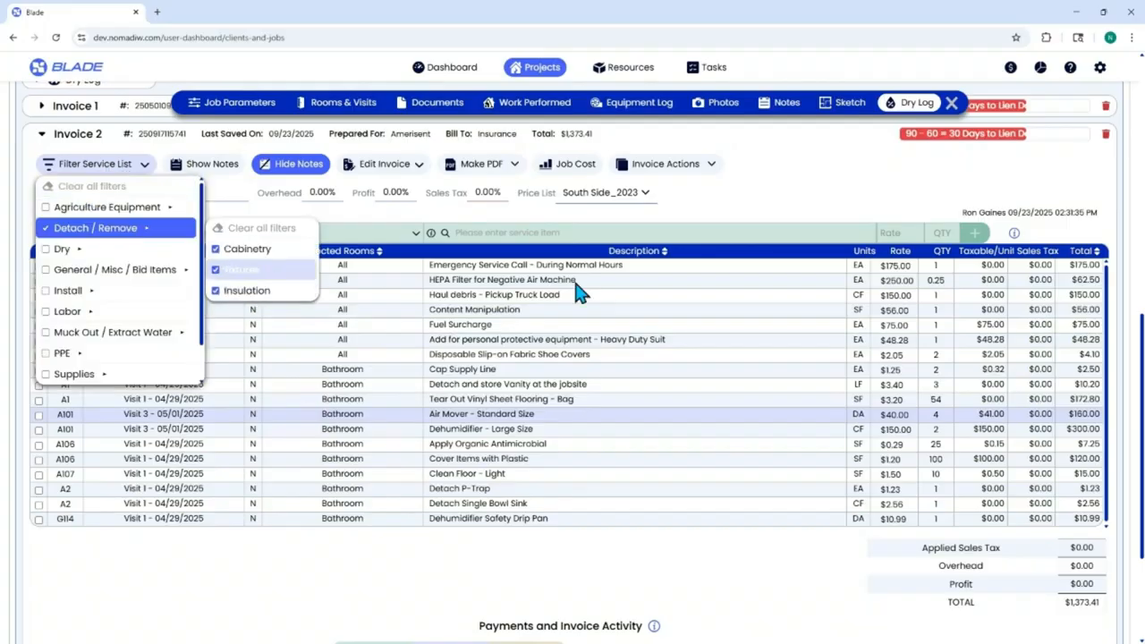
pyautogui.click(579, 230)
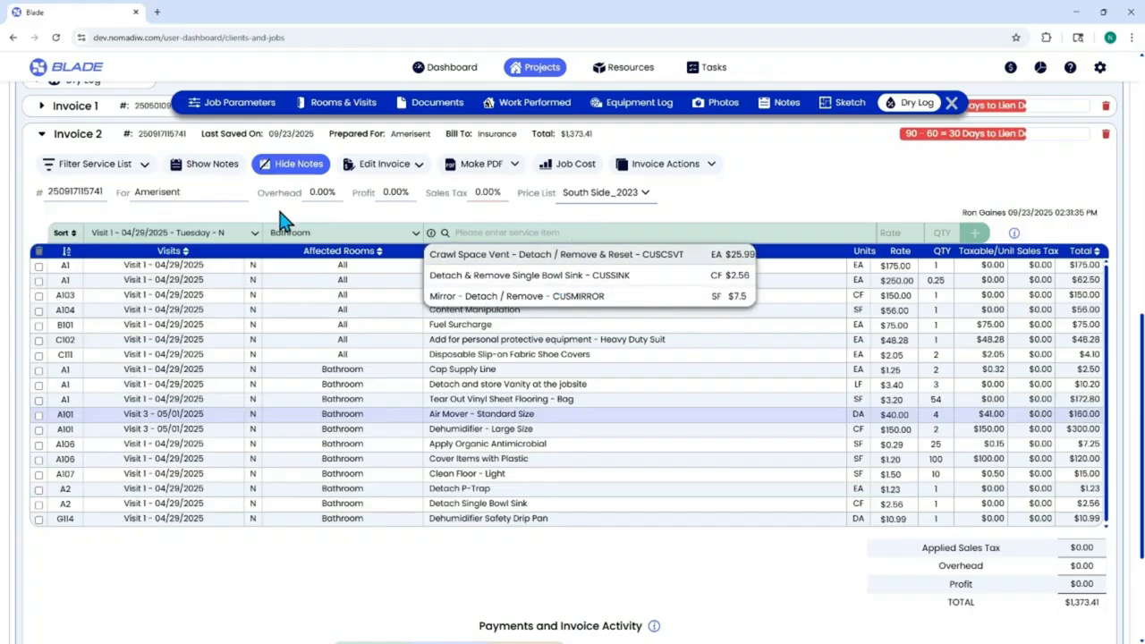
pyautogui.click(726, 217)
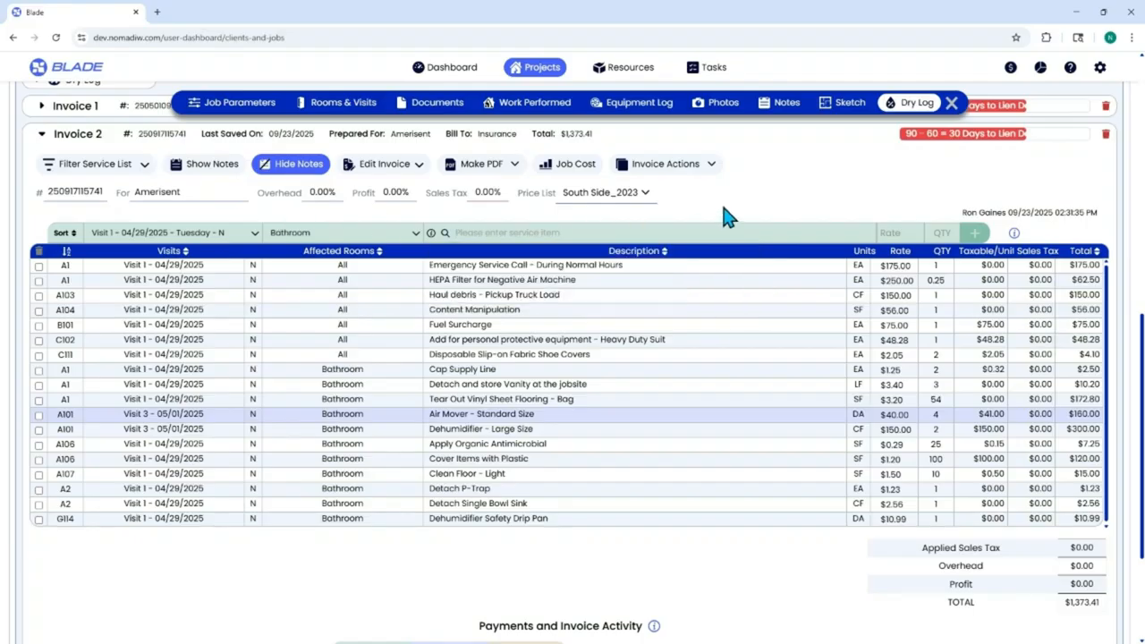
# Step: Check the visit and room choices and pick Crawl Space Vent - Detach / Remove & Reset in the line entry
pyautogui.click(224, 234)
pyautogui.click(338, 233)
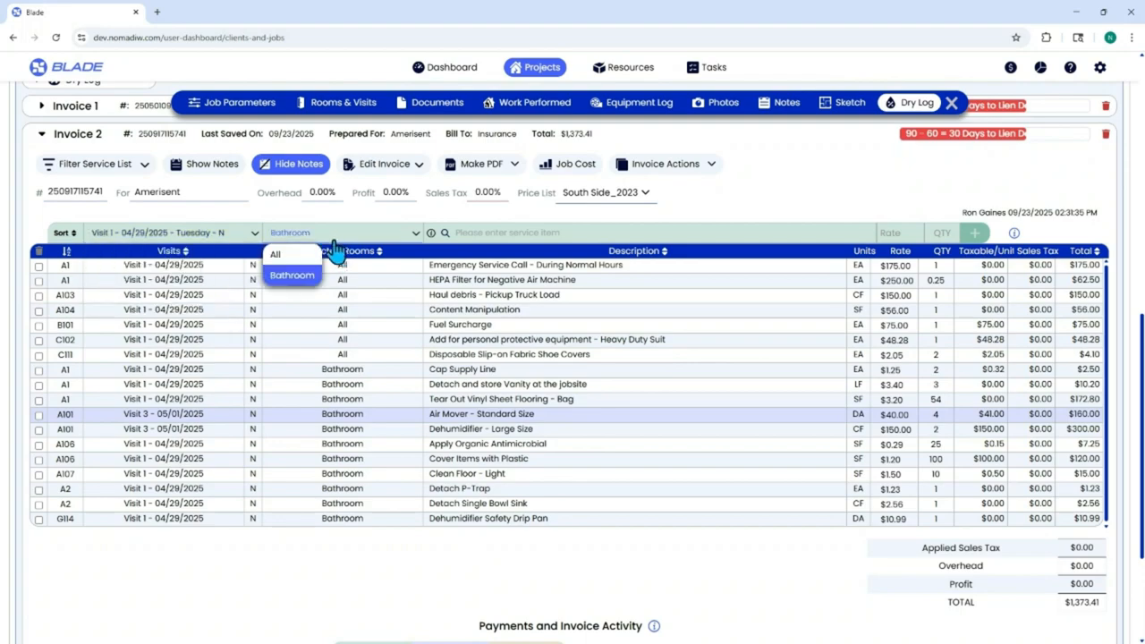
pyautogui.click(532, 230)
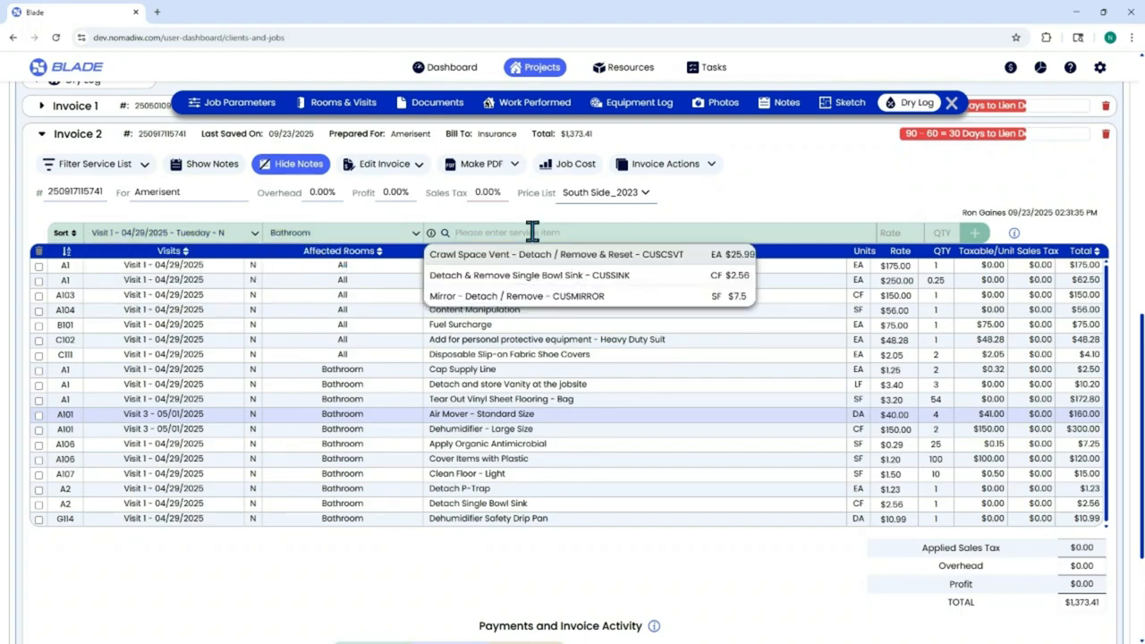
pyautogui.click(536, 254)
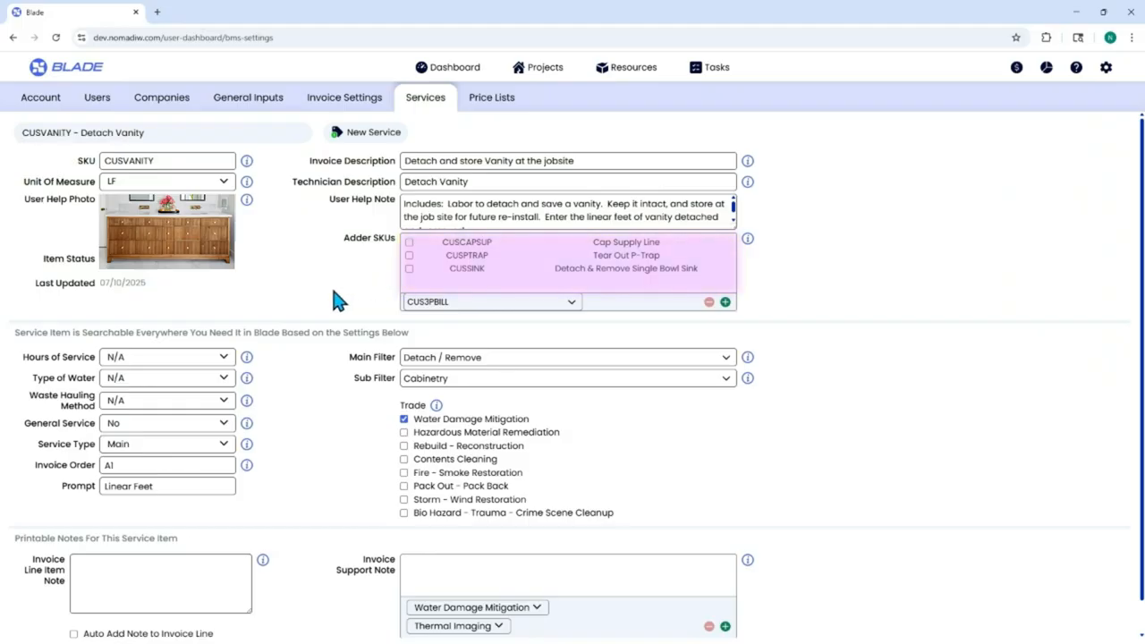
# Step: Return to the project's Invoice 2 and add Detach Vanity for all rooms on Visit 1 with a quantity of 4 linear feet
pyautogui.click(533, 70)
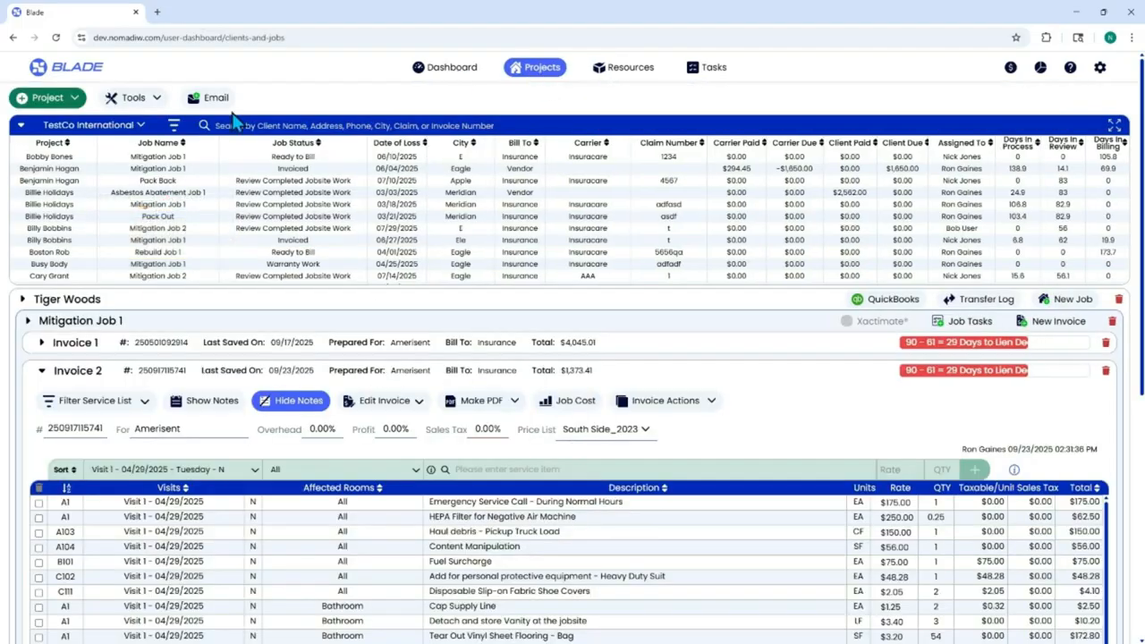
pyautogui.scroll(-3, 363, 396)
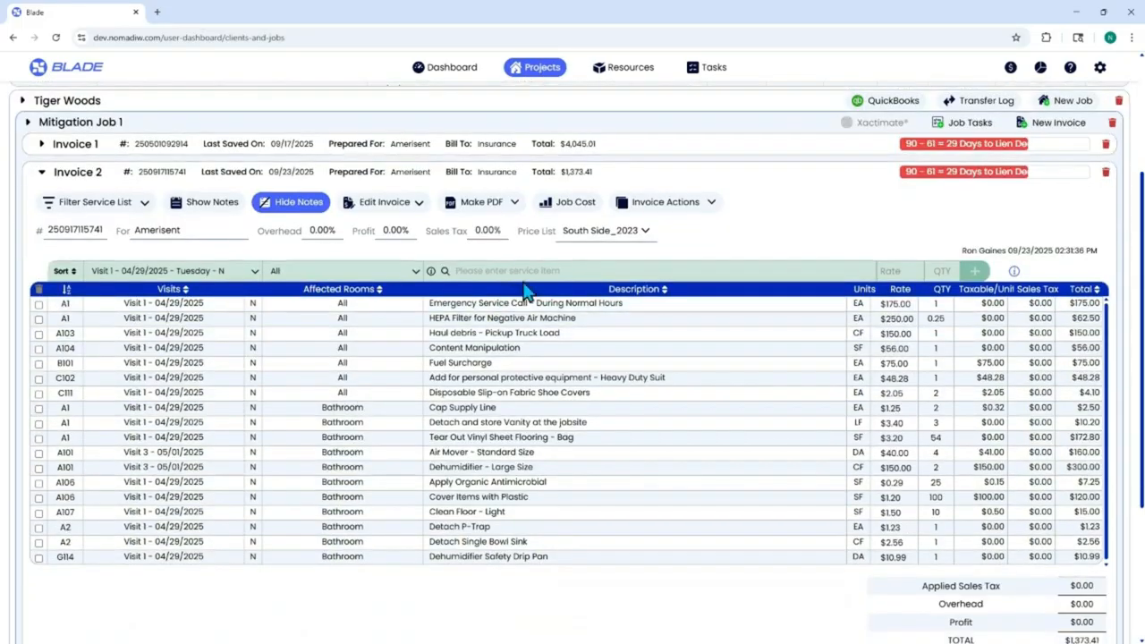
pyautogui.click(524, 270)
pyautogui.write('vanit')
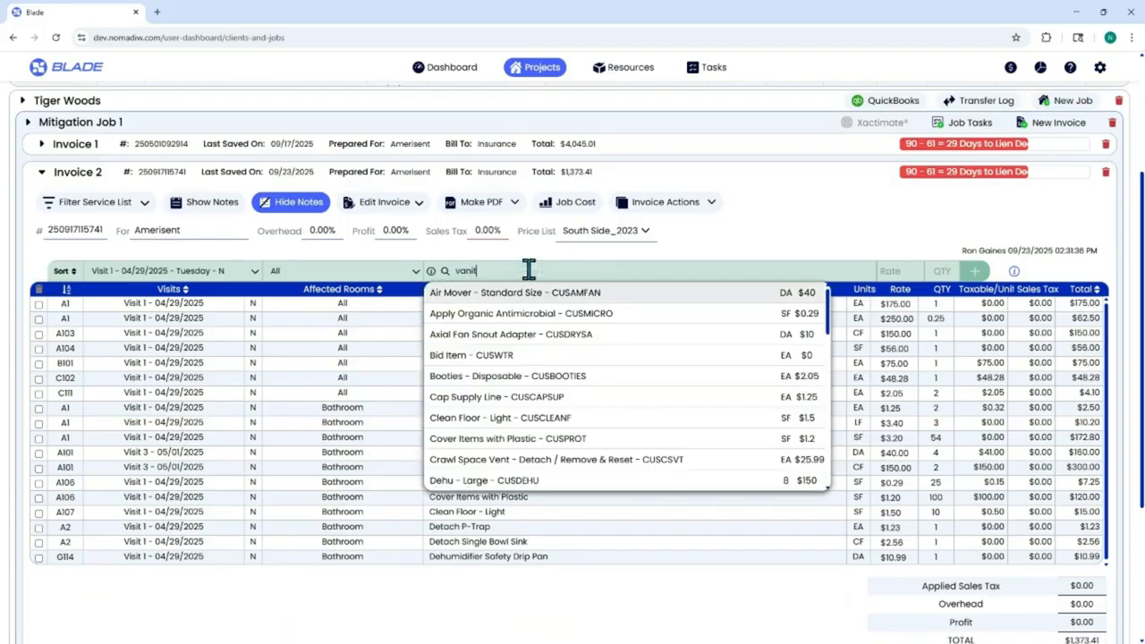
pyautogui.write('y')
pyautogui.click(529, 295)
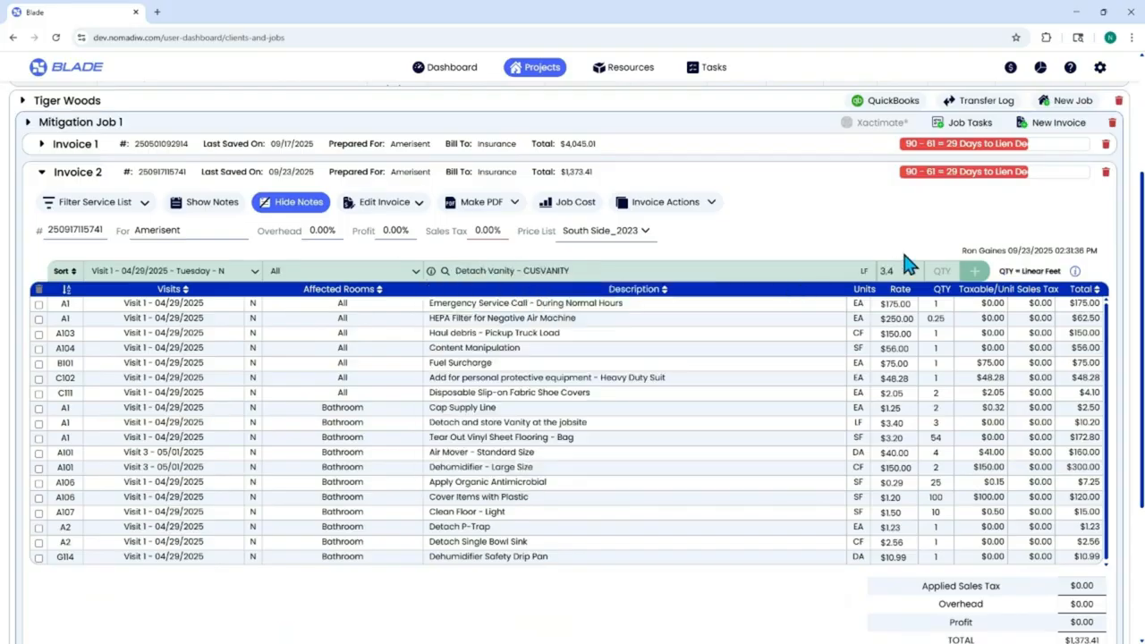
pyautogui.click(940, 268)
pyautogui.write('4')
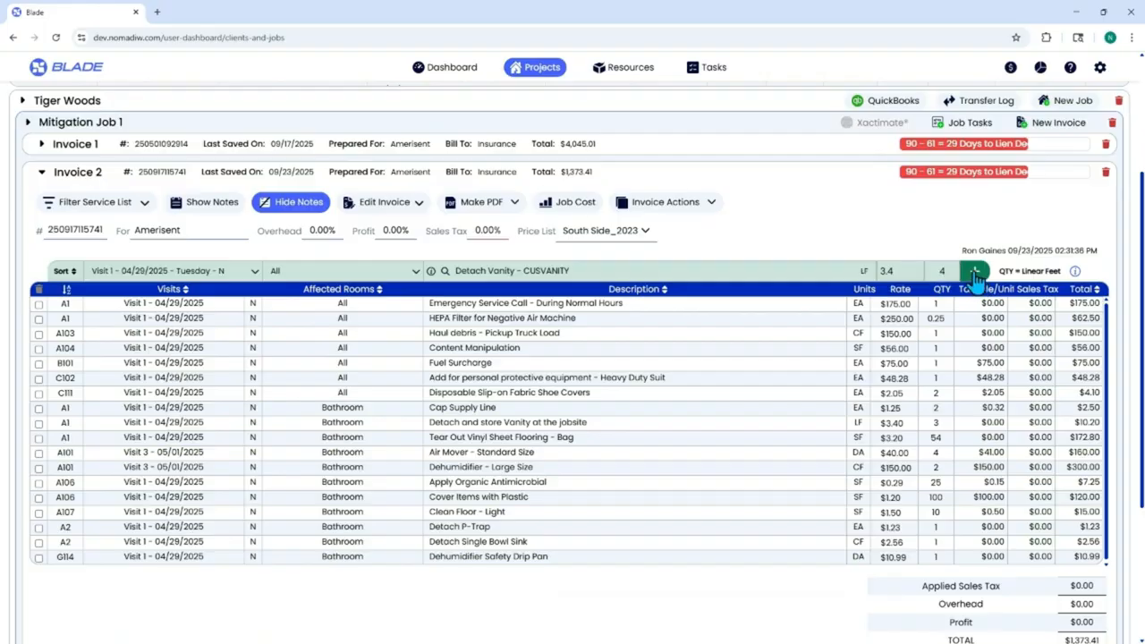
pyautogui.click(974, 272)
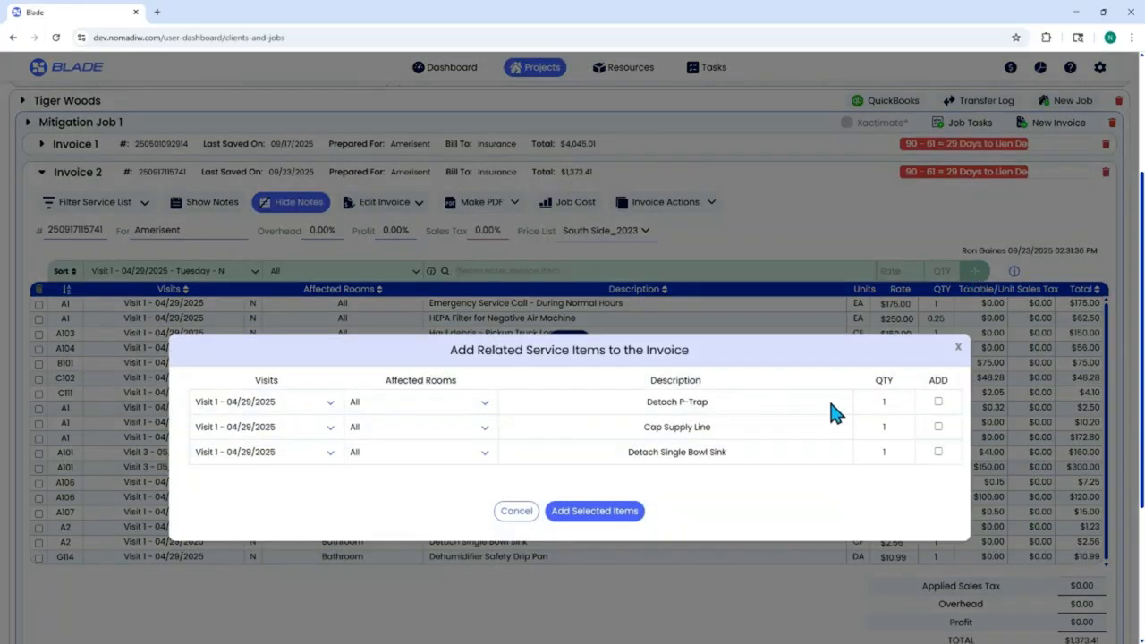
# Step: Add the related items Detach P-Trap with quantity 1 and Cap Supply Line with quantity 2 to the invoice
pyautogui.click(937, 404)
pyautogui.click(906, 426)
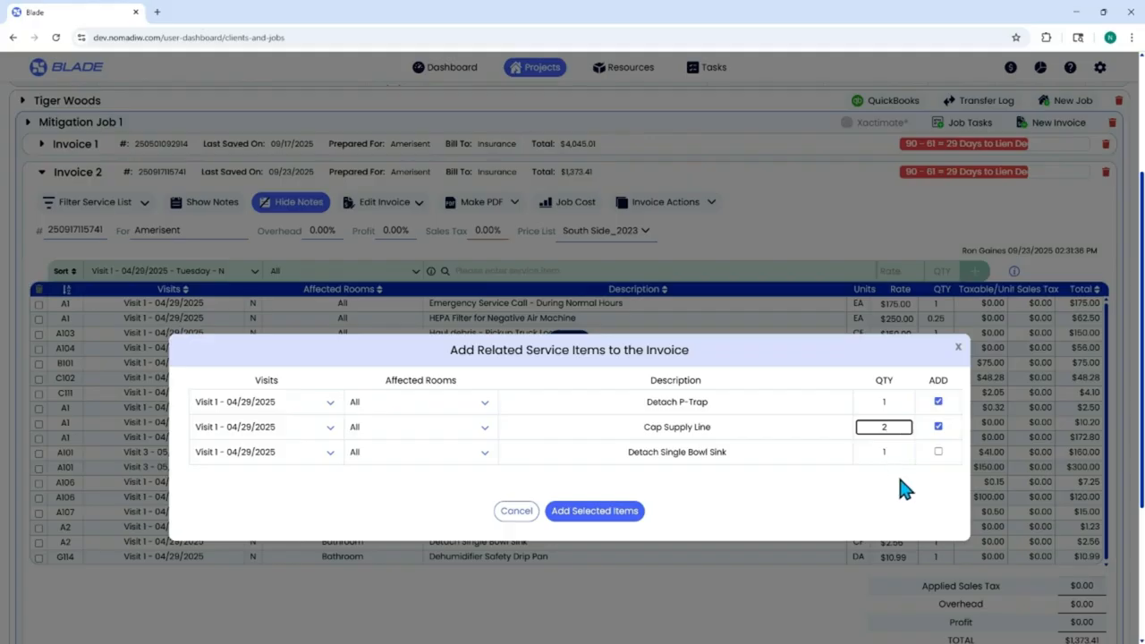
pyautogui.click(605, 519)
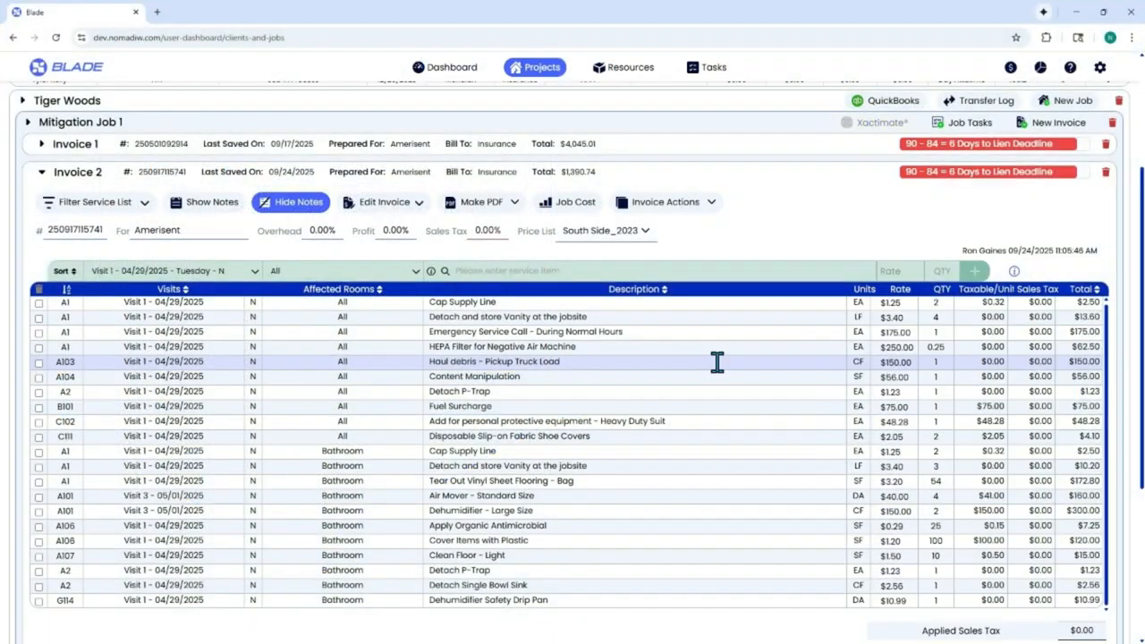
# Step: Go to the Payments and Invoice Activity section of Invoice 2 and read its help information
pyautogui.scroll(-3, 935, 209)
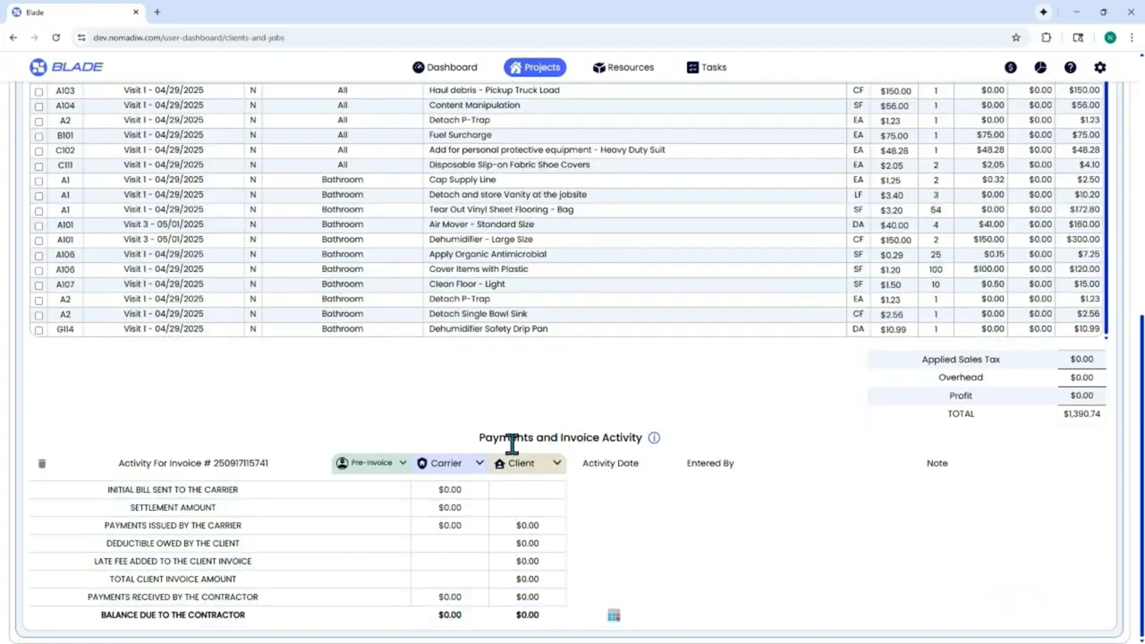
pyautogui.doubleClick(503, 438)
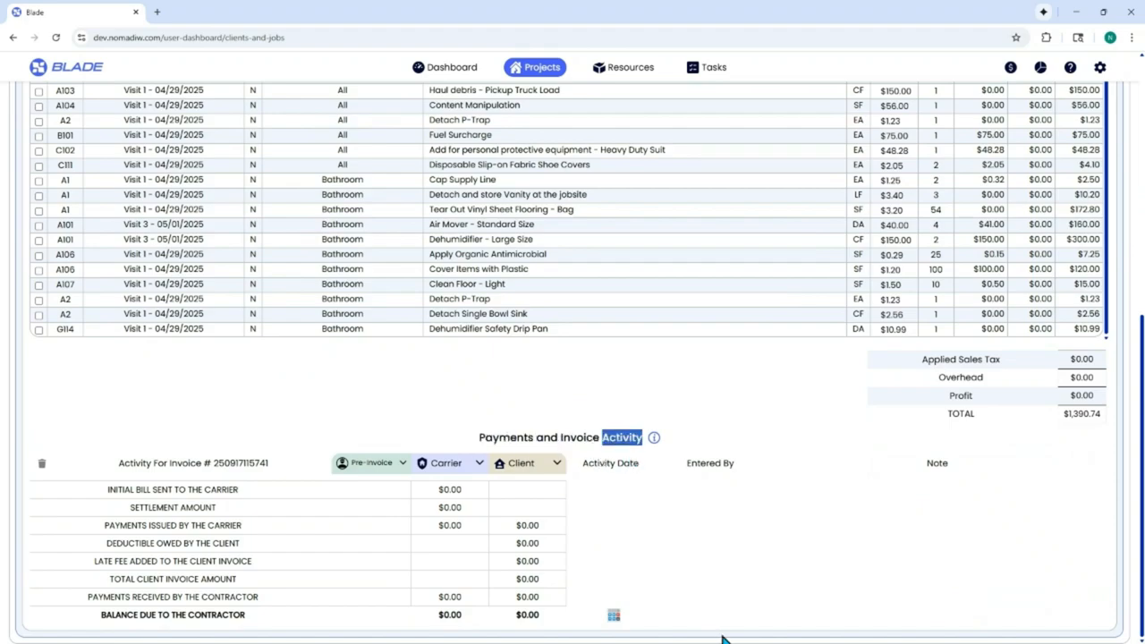
pyautogui.click(641, 531)
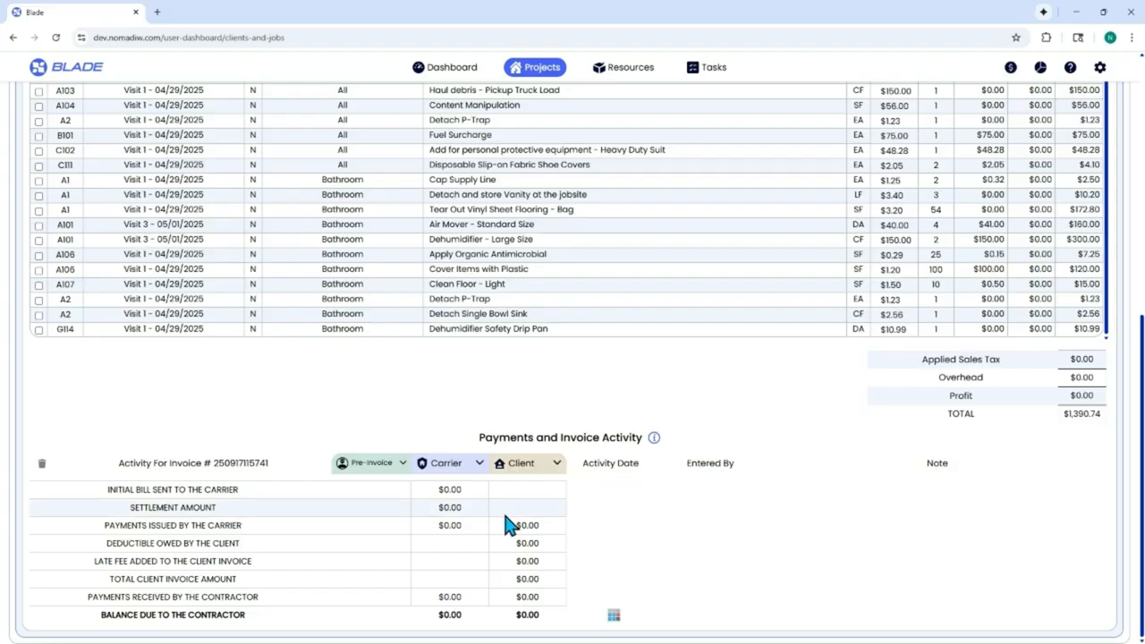
pyautogui.click(654, 438)
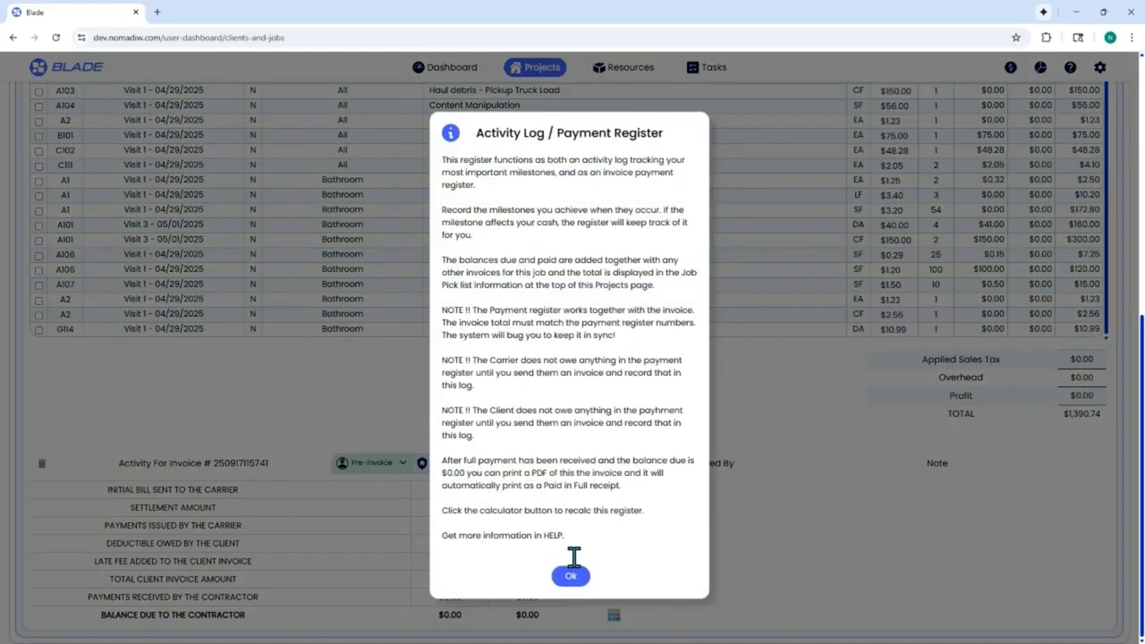
pyautogui.click(571, 576)
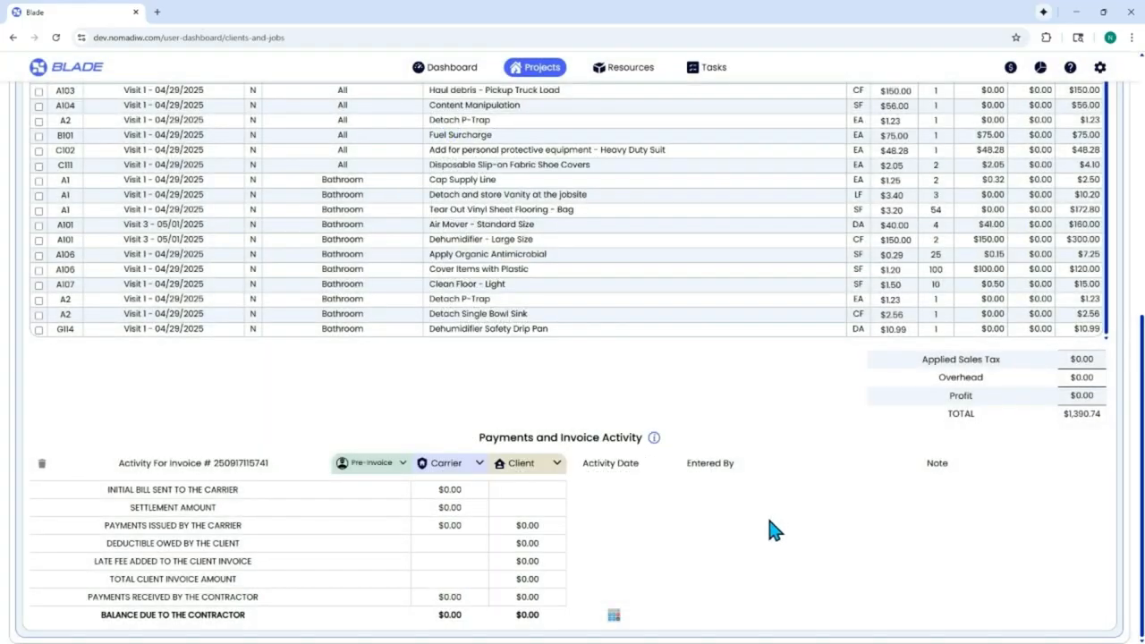
# Step: Examine the Pre-Invoice, Carrier and Client activity options and the balance due to the contractor in the payment register
pyautogui.click(371, 464)
pyautogui.click(444, 467)
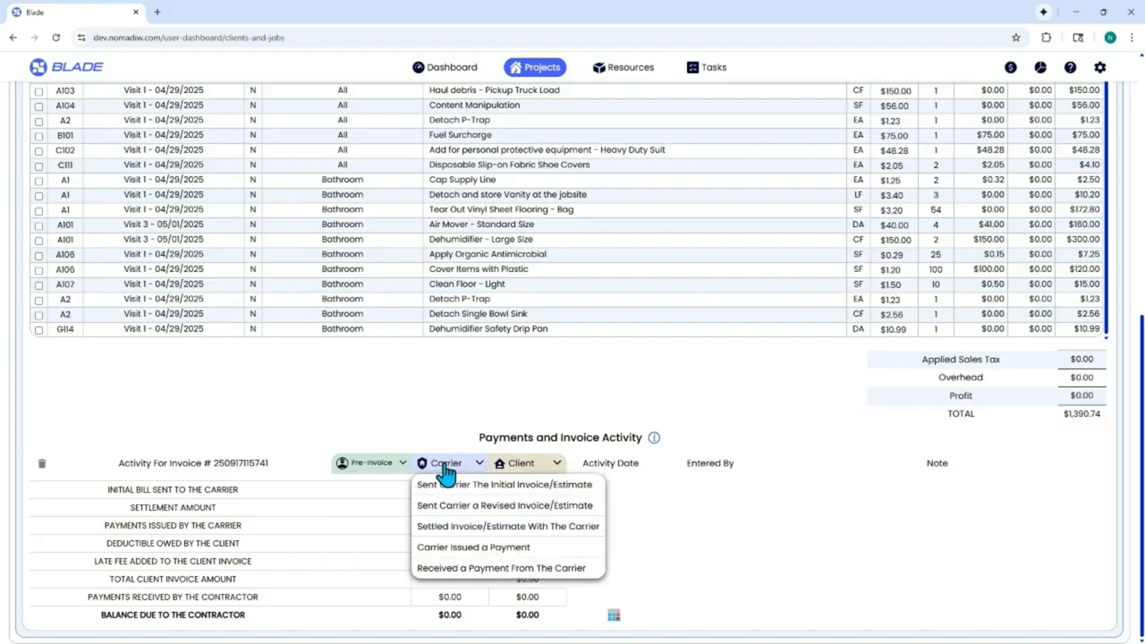
pyautogui.click(528, 464)
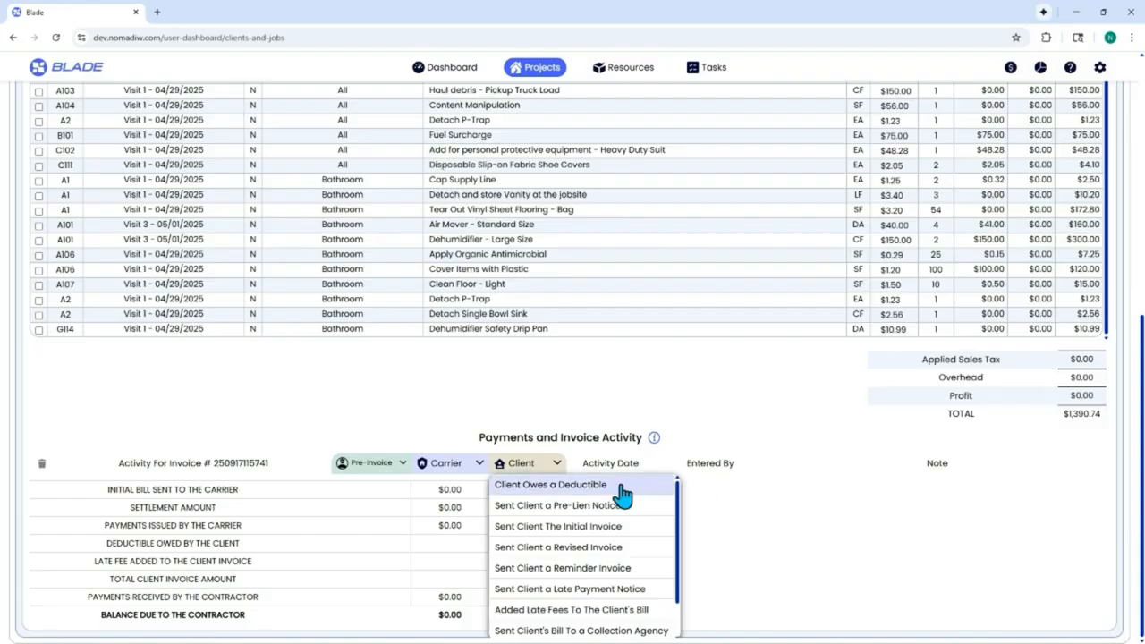
pyautogui.scroll(-1, 587, 514)
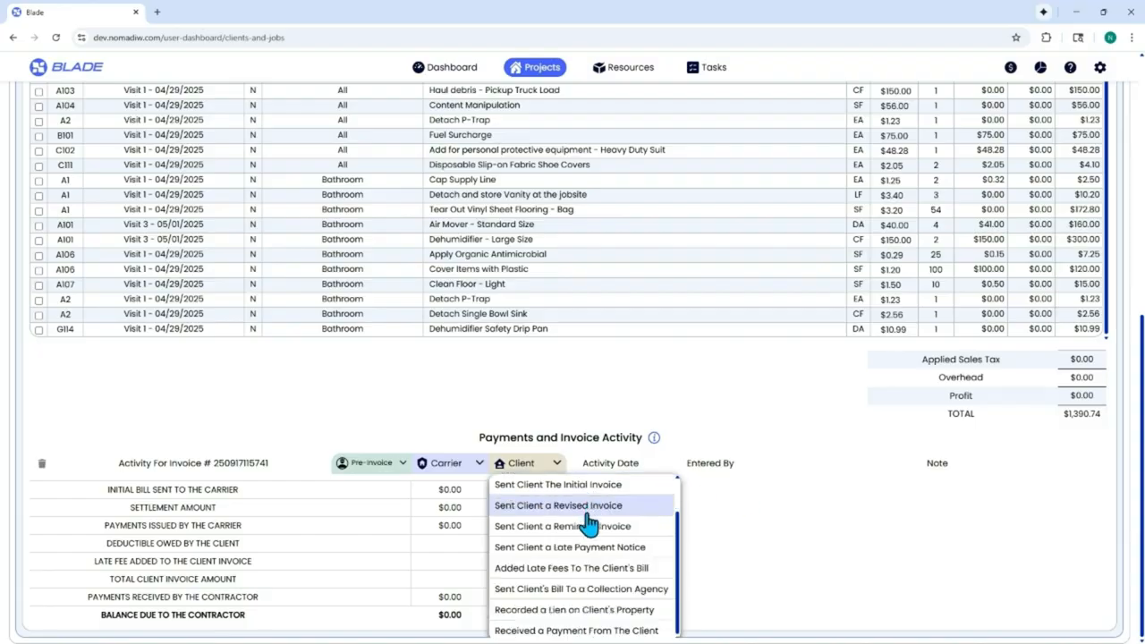
pyautogui.scroll(1, 589, 522)
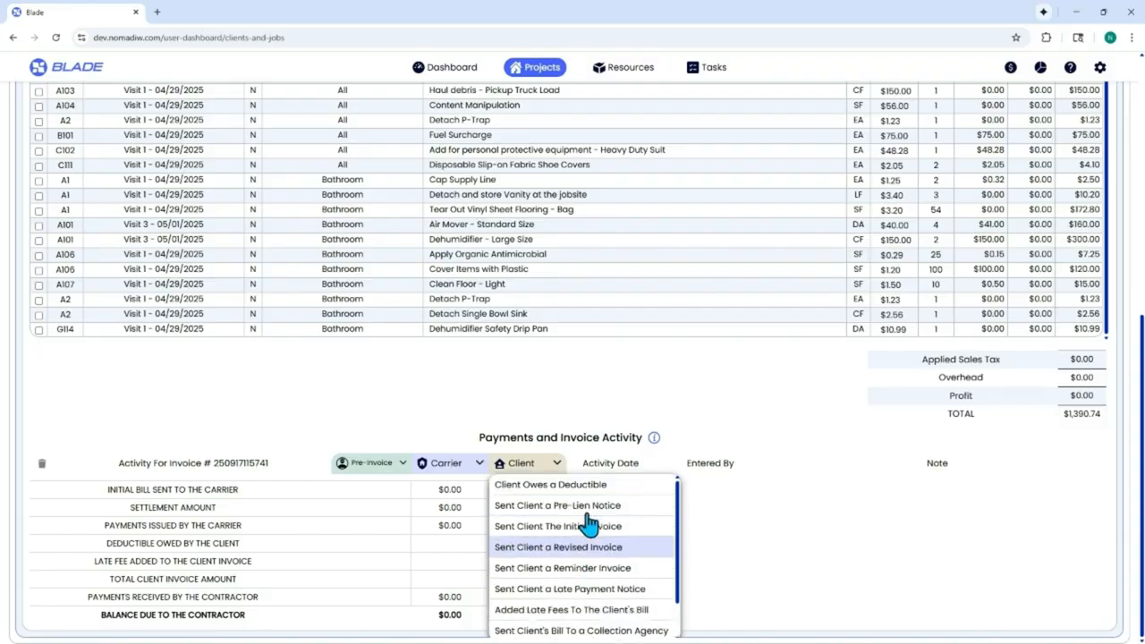
pyautogui.click(662, 399)
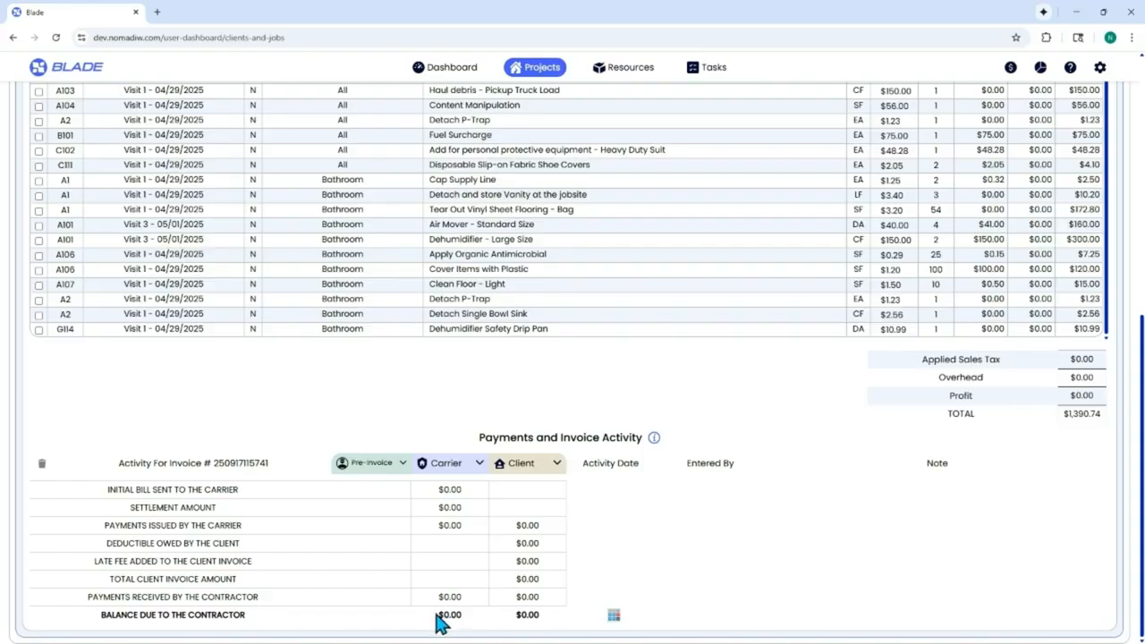
pyautogui.moveTo(438, 615); pyautogui.dragTo(564, 624)
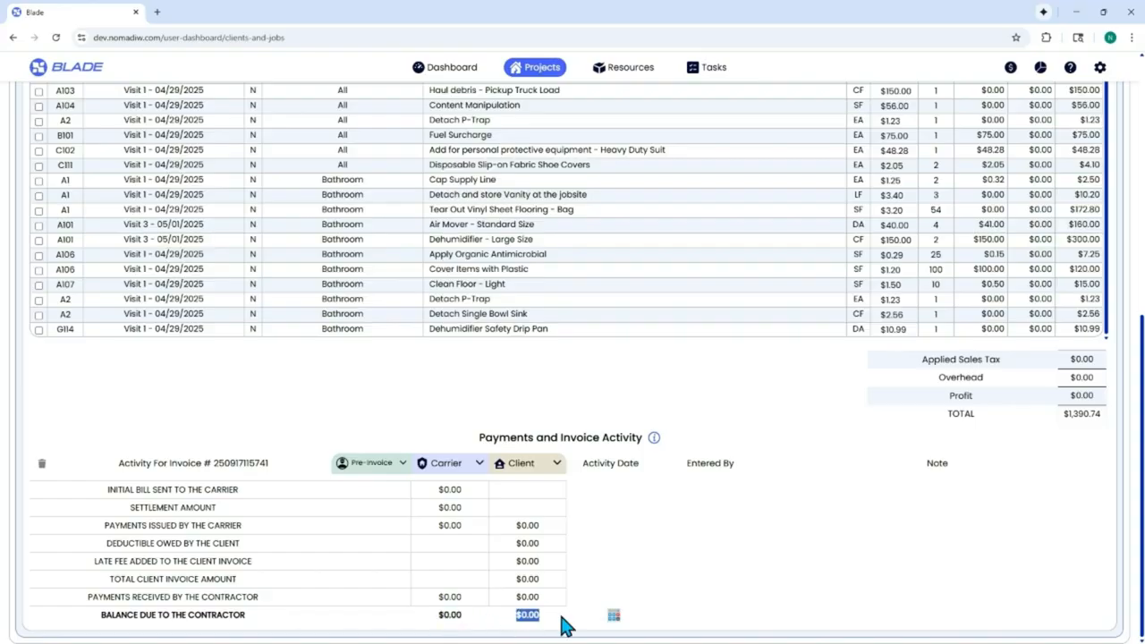
# Step: Record sending the carrier the initial invoice for $1,390.74, dated 10/17/2025, in the Invoice 2 activity register
pyautogui.click(466, 465)
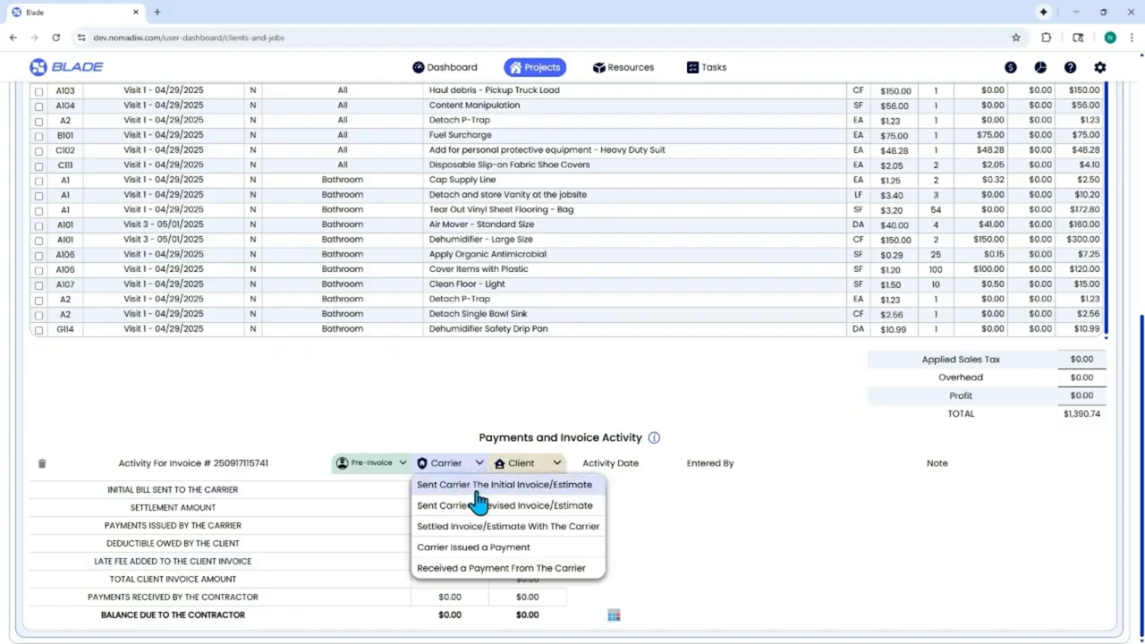
pyautogui.click(475, 490)
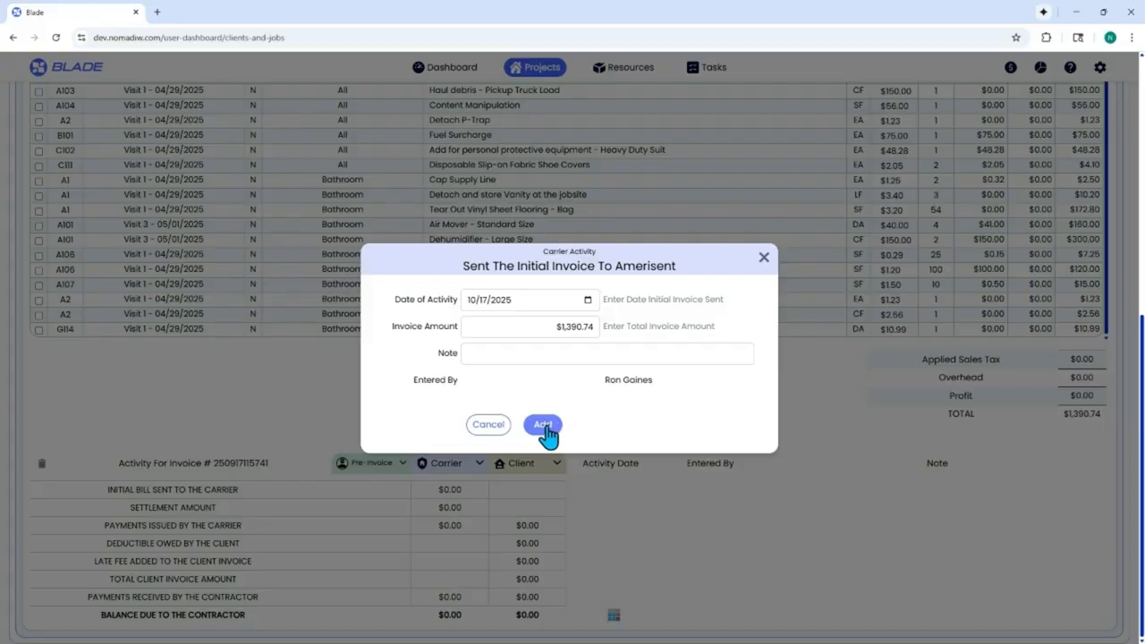
pyautogui.click(543, 425)
pyautogui.scroll(-1, 626, 522)
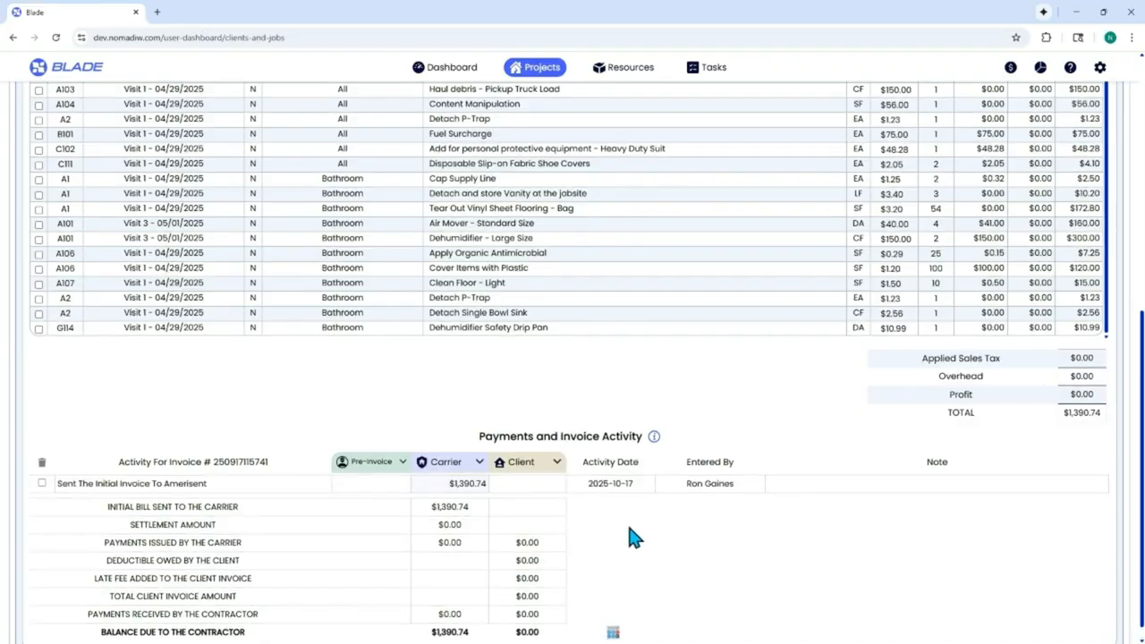
# Step: Record that the client owes a $1,000 deductible, dated 10/17/2025, in the invoice activity register
pyautogui.click(525, 445)
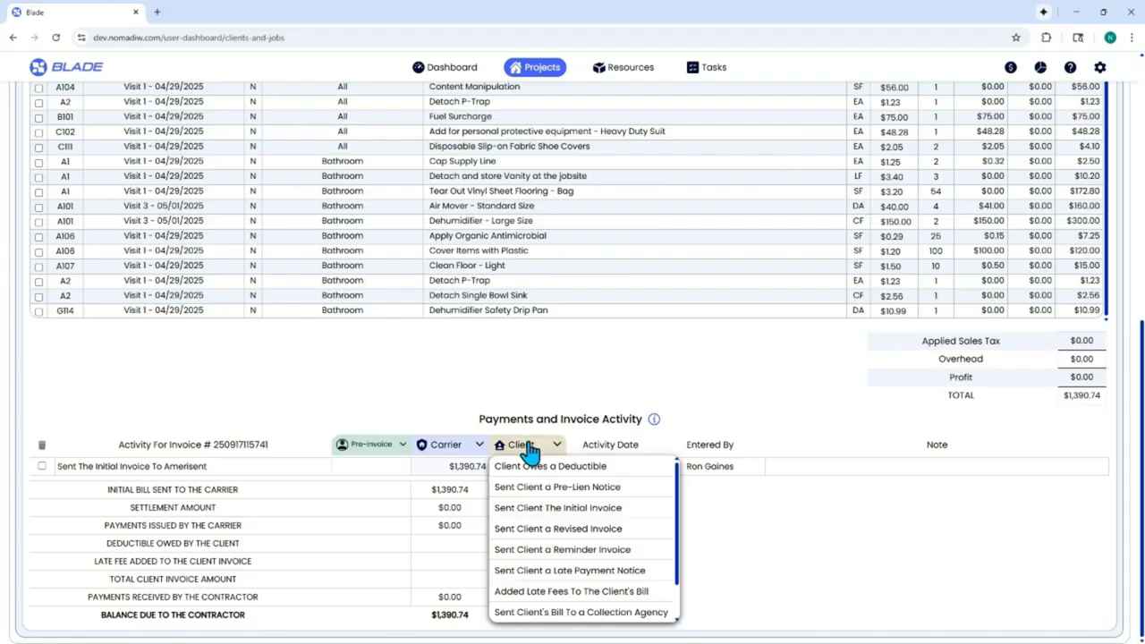
pyautogui.click(532, 465)
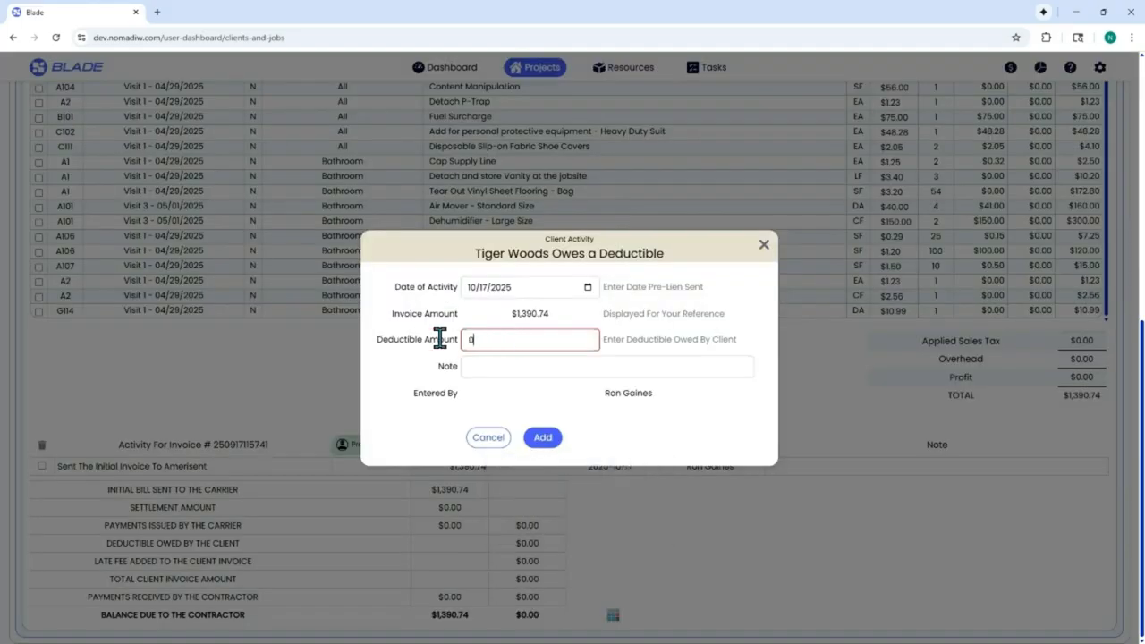
pyautogui.write('1,000')
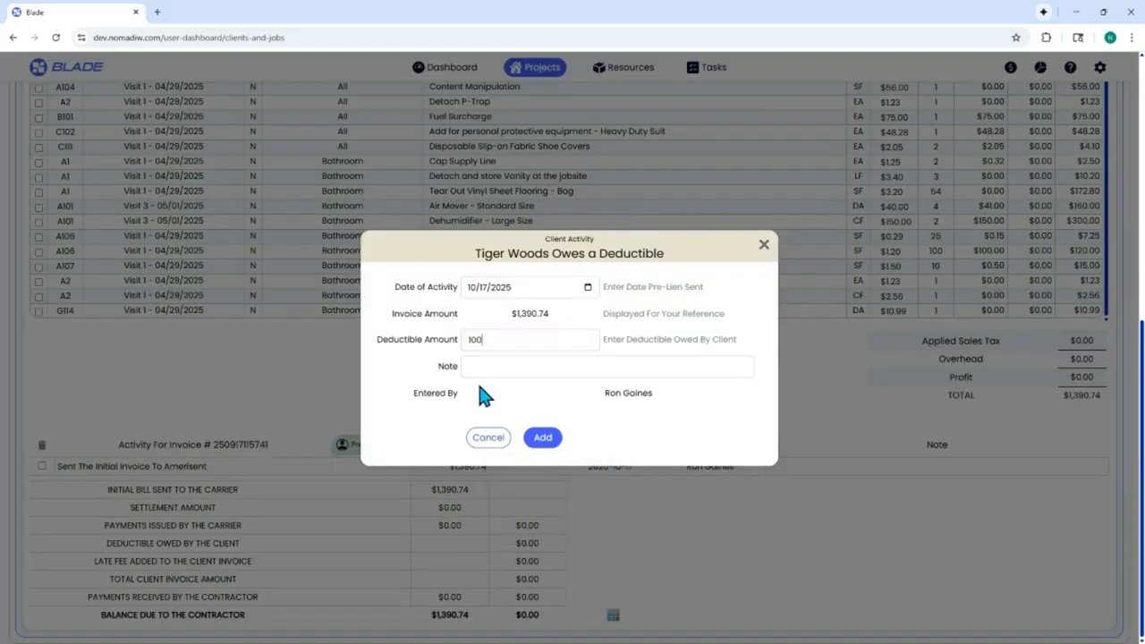
pyautogui.click(543, 436)
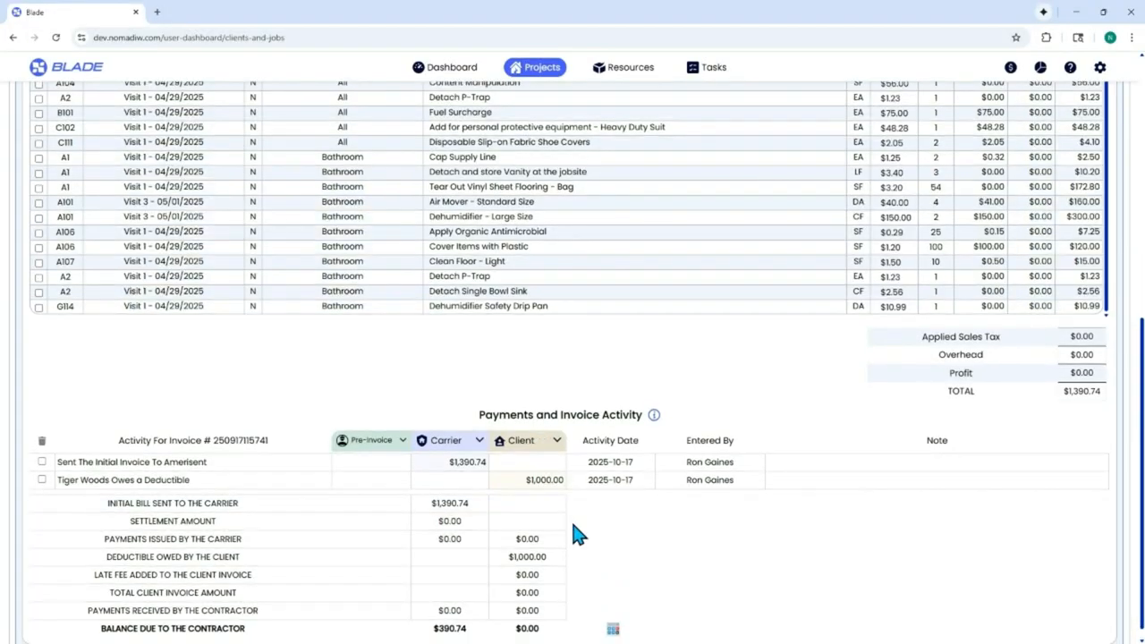
# Step: Examine the client balance due, the invoice total, the initial bill amount and the available carrier activities
pyautogui.scroll(-1, 572, 523)
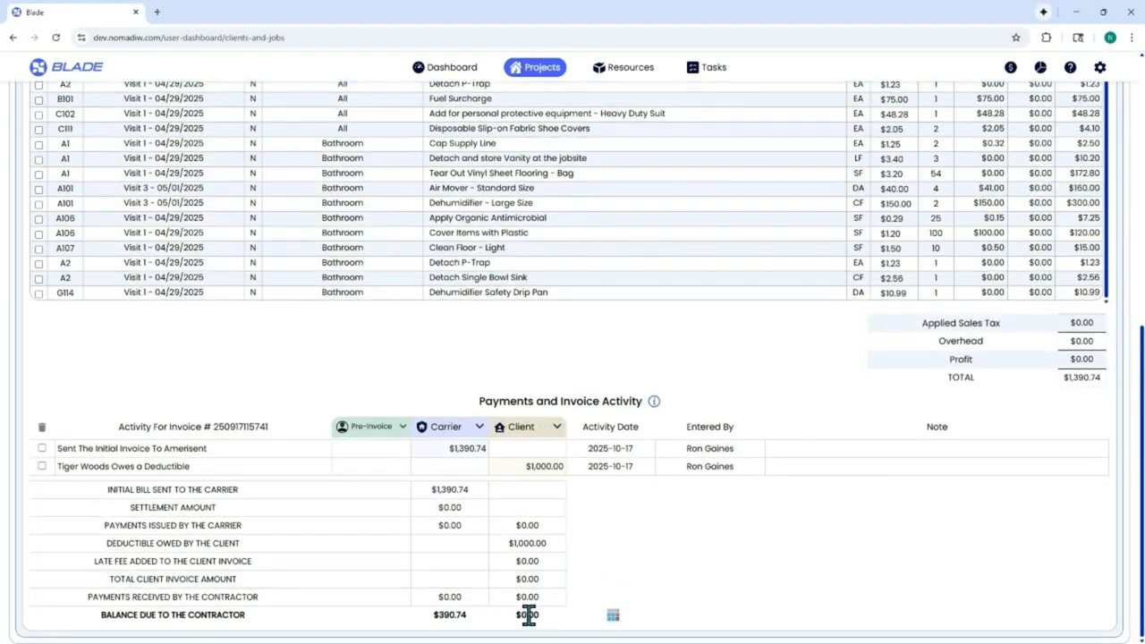
pyautogui.moveTo(536, 614); pyautogui.dragTo(507, 639)
pyautogui.moveTo(1058, 378)
pyautogui.mouseDown()
pyautogui.moveTo(1116, 391)
pyautogui.moveTo(1062, 379)
pyautogui.mouseUp()
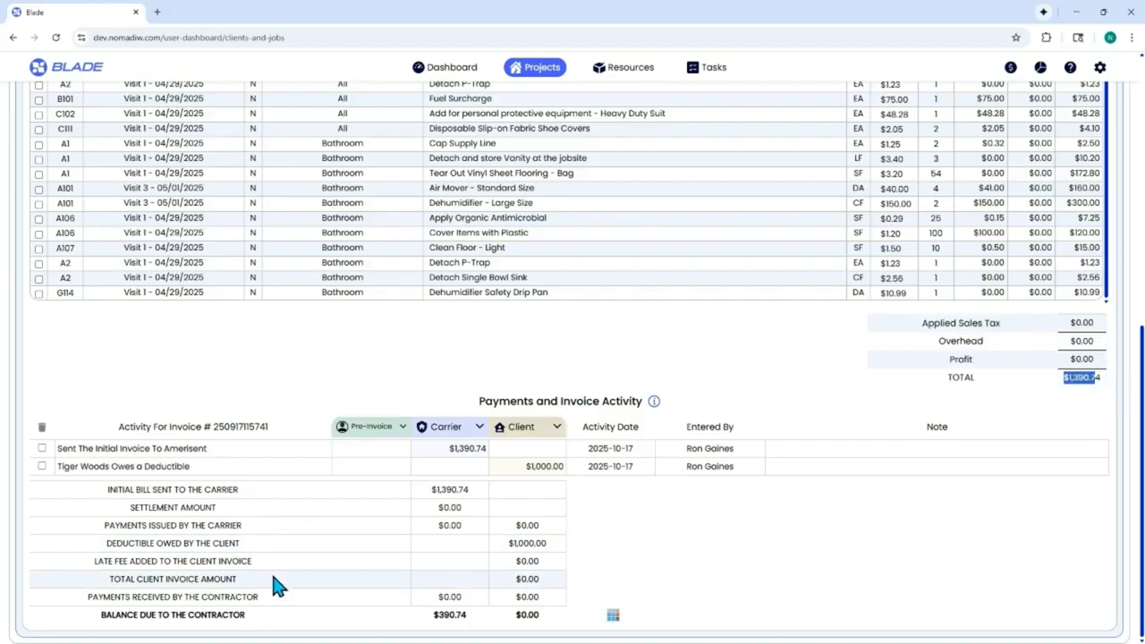
pyautogui.click(465, 429)
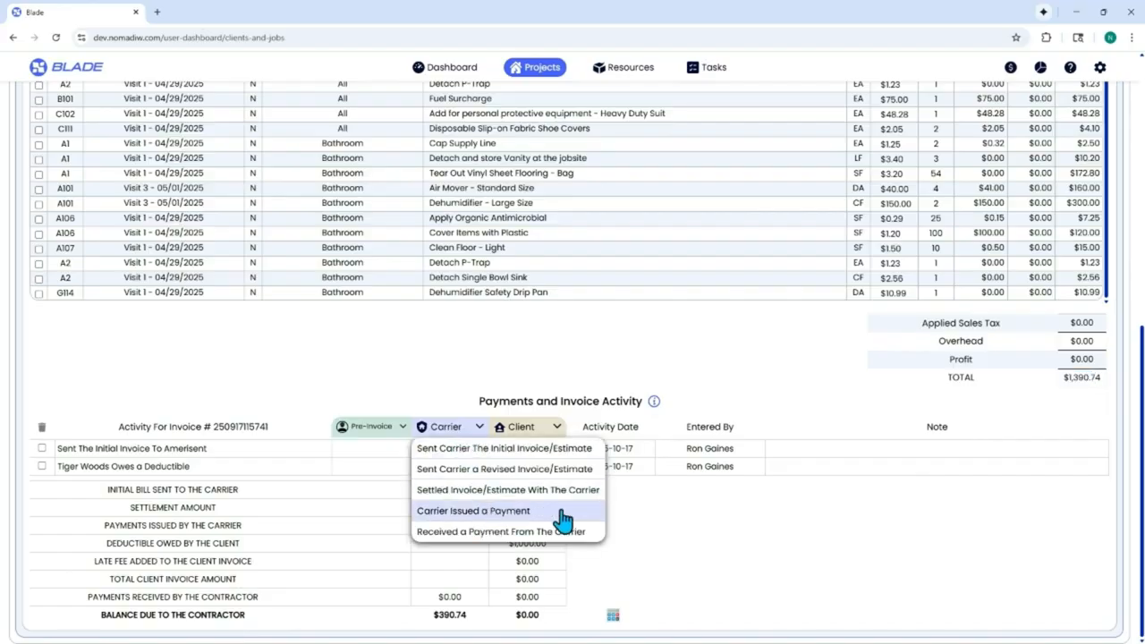
pyautogui.click(709, 535)
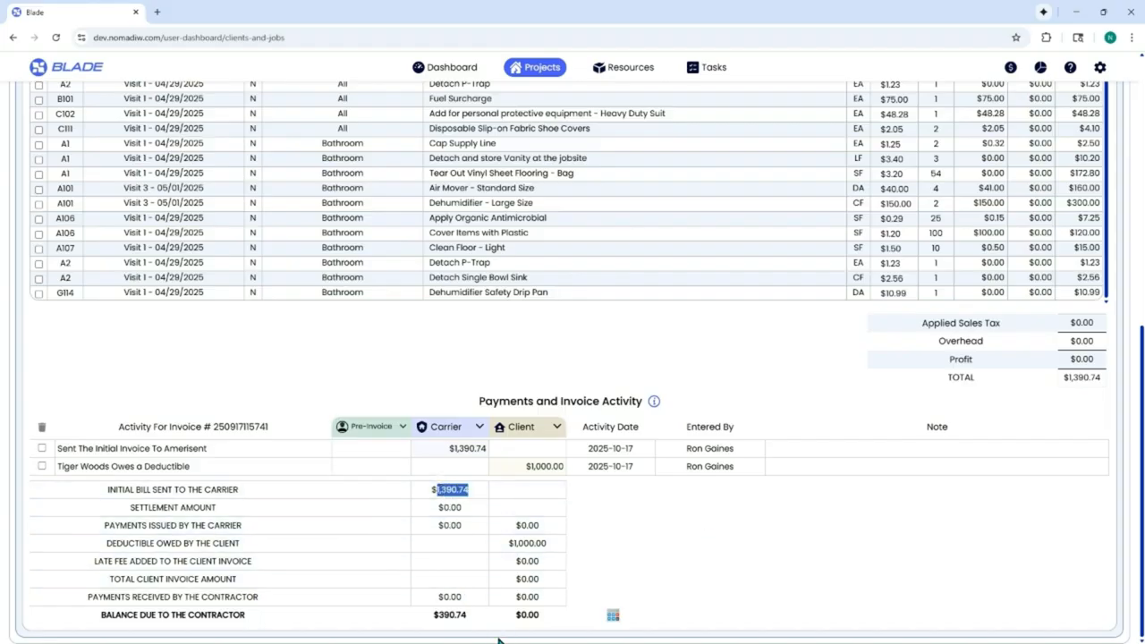
pyautogui.click(751, 513)
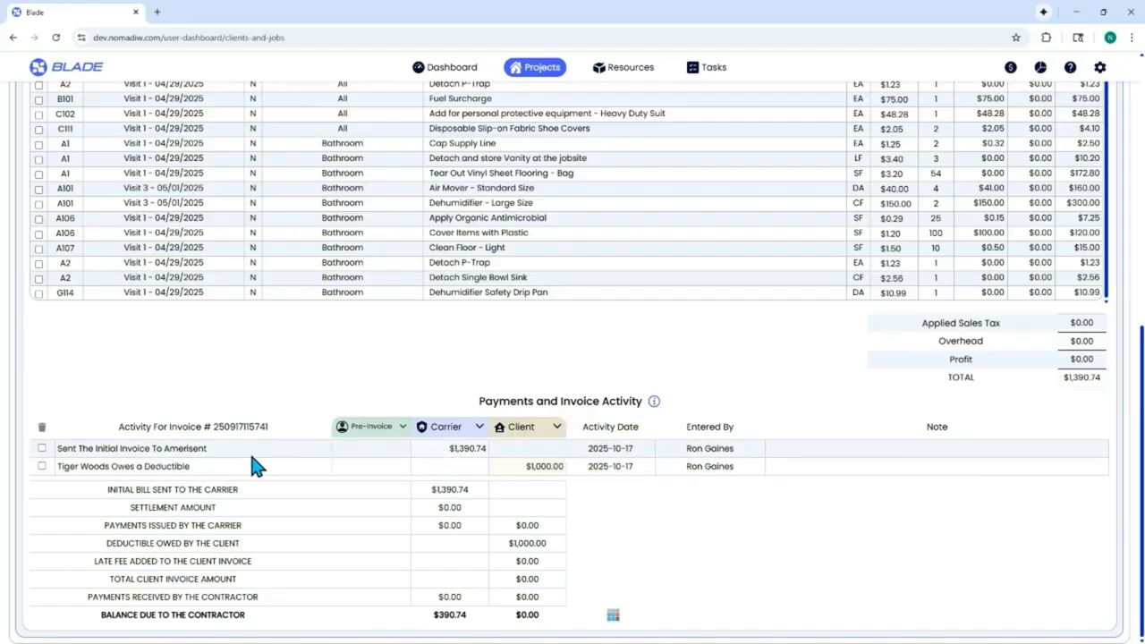
# Step: Try to record sending the initial invoice to the carrier a second time
pyautogui.click(465, 427)
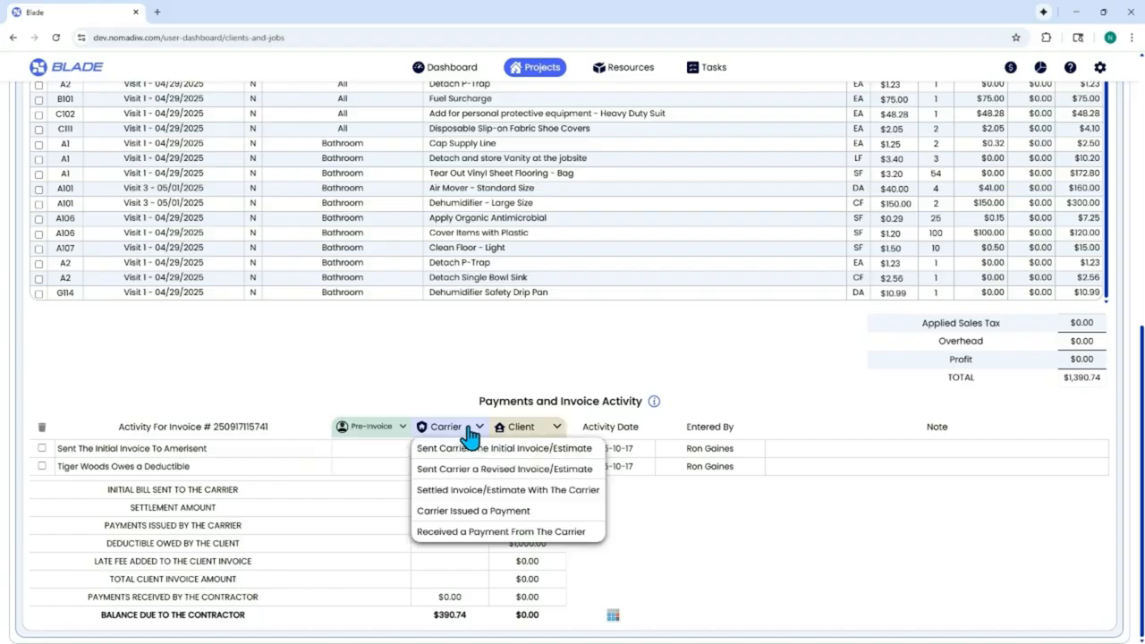
pyautogui.click(474, 449)
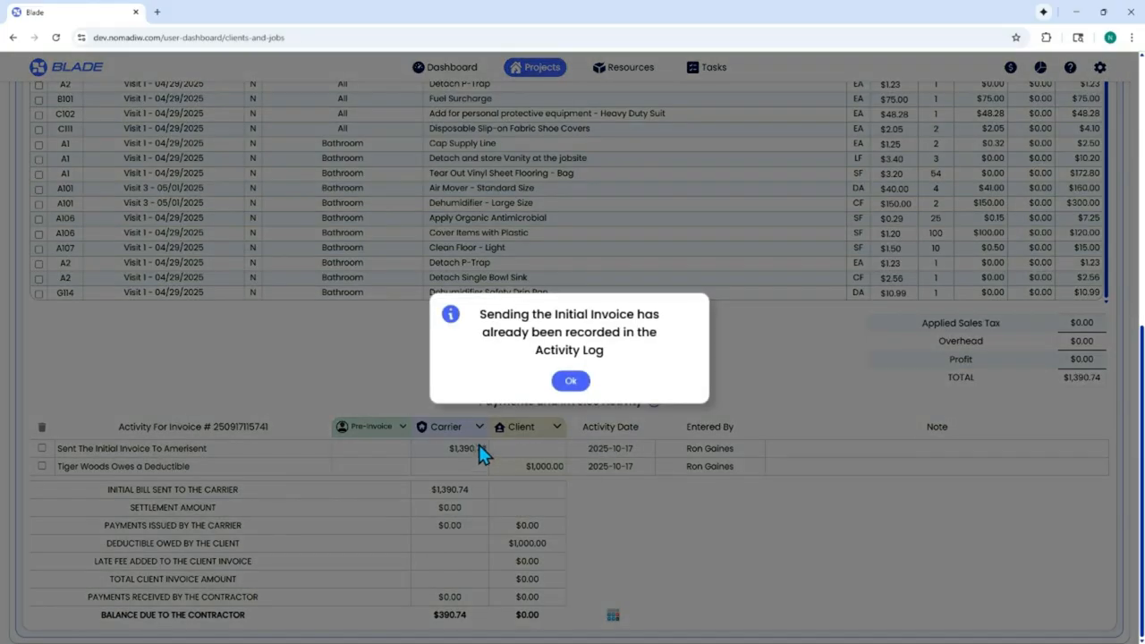
pyautogui.click(572, 382)
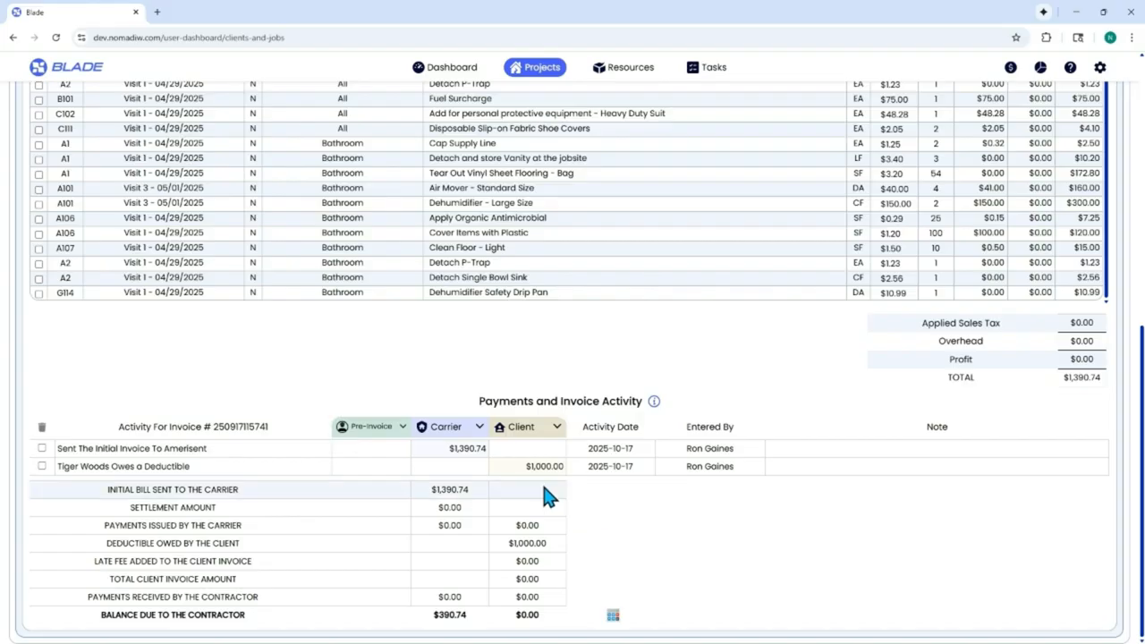
# Step: Record a carrier payment of $390.74 issued to the client, dated 10/17/2025
pyautogui.click(522, 436)
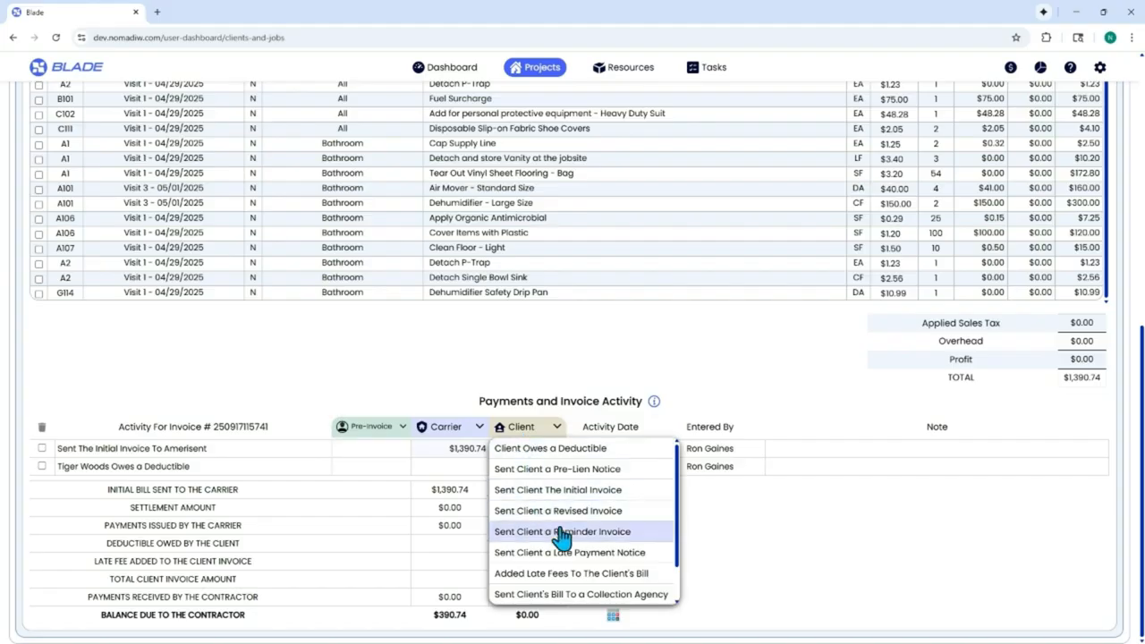
pyautogui.click(442, 426)
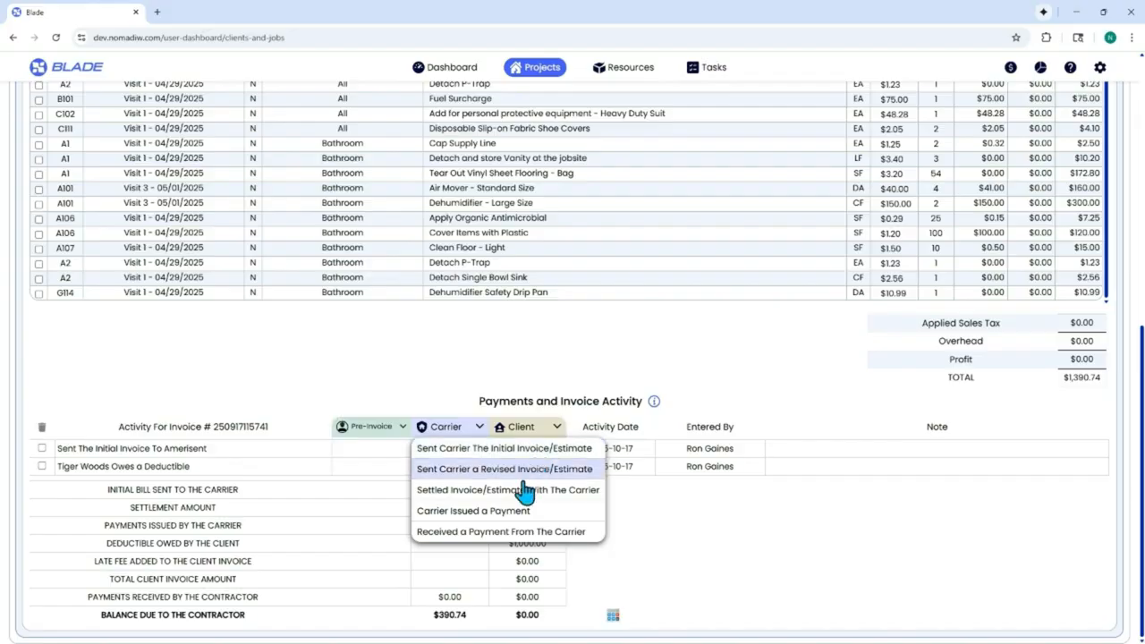
pyautogui.click(515, 512)
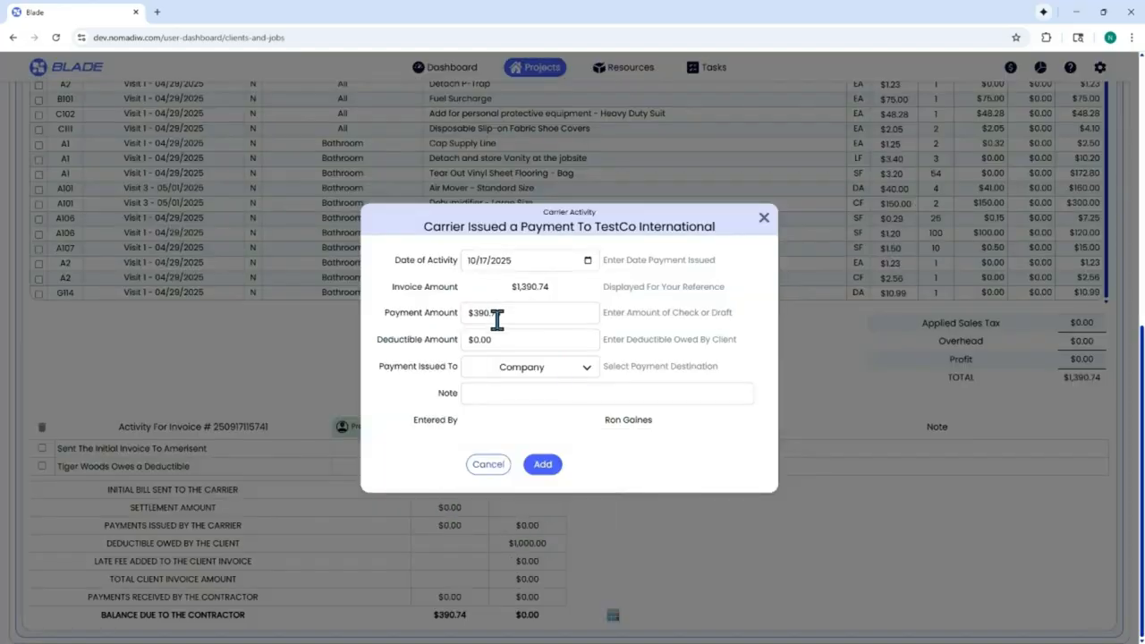
# Step: Review the Pre-Invoice and Carrier activity options for the invoice
pyautogui.moveTo(376, 410)
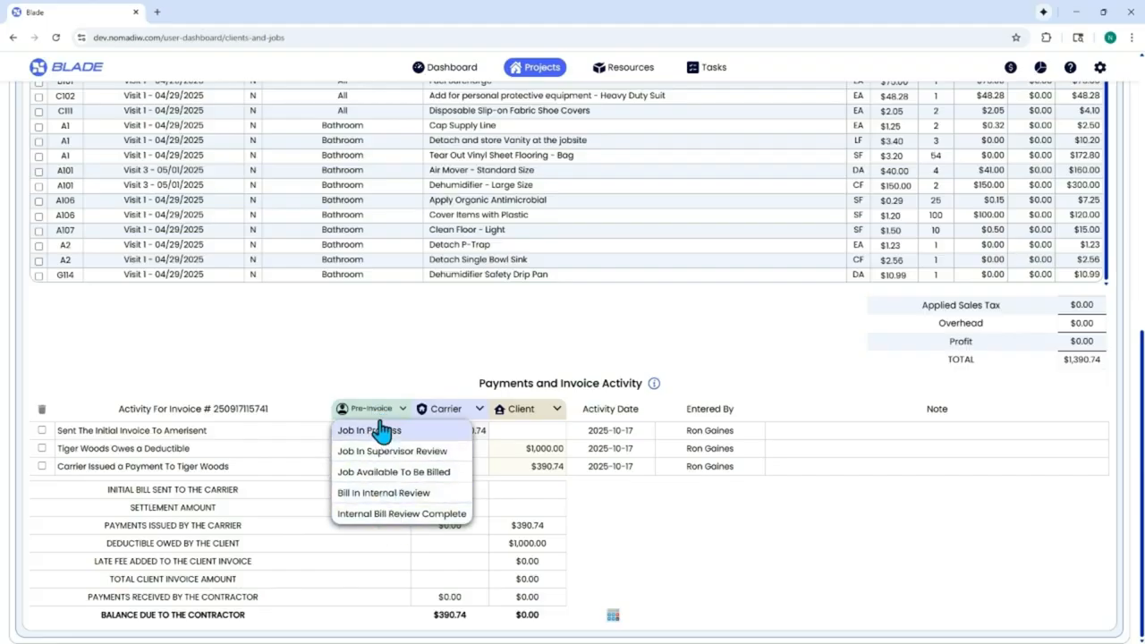
pyautogui.click(454, 414)
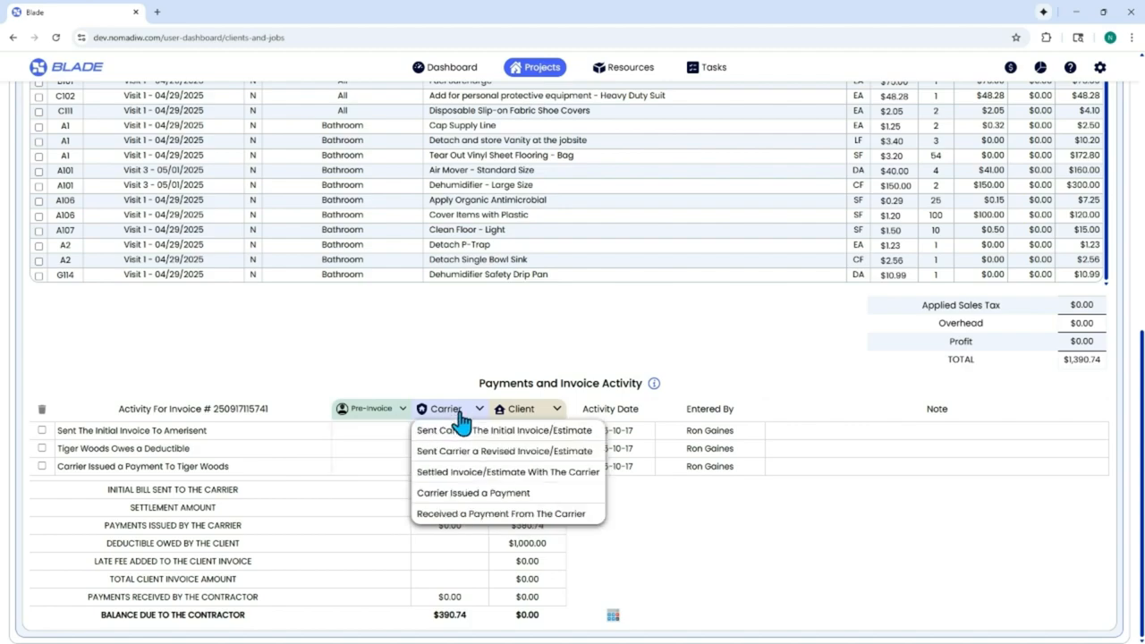
pyautogui.click(384, 411)
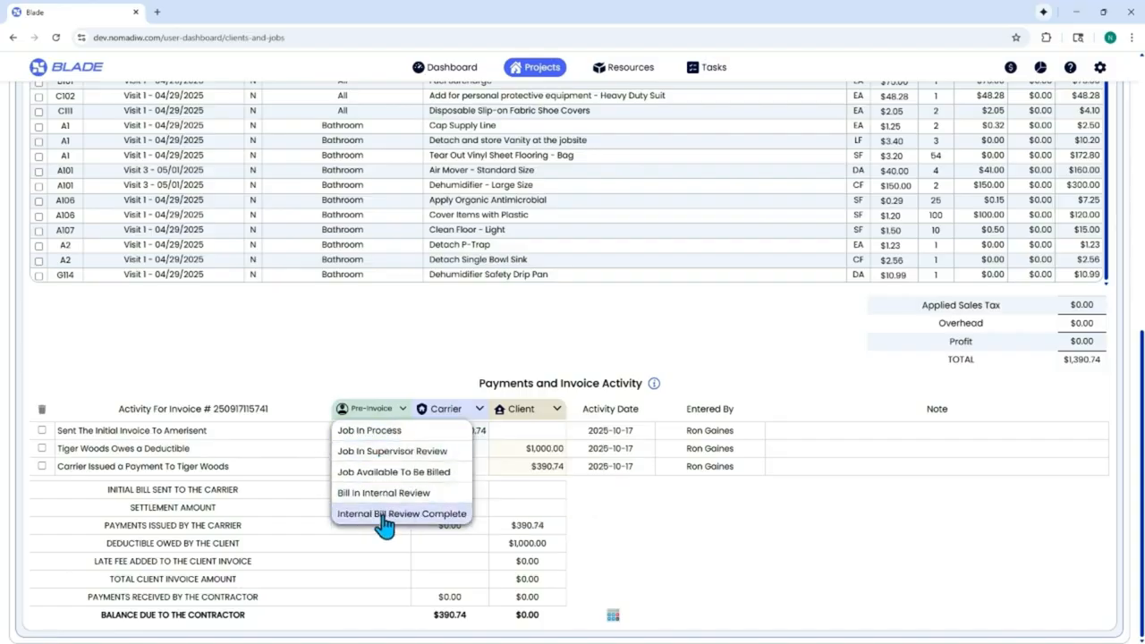
# Step: Examine the deposit account and payment method choices for a payment received from the carrier without recording it
pyautogui.click(469, 412)
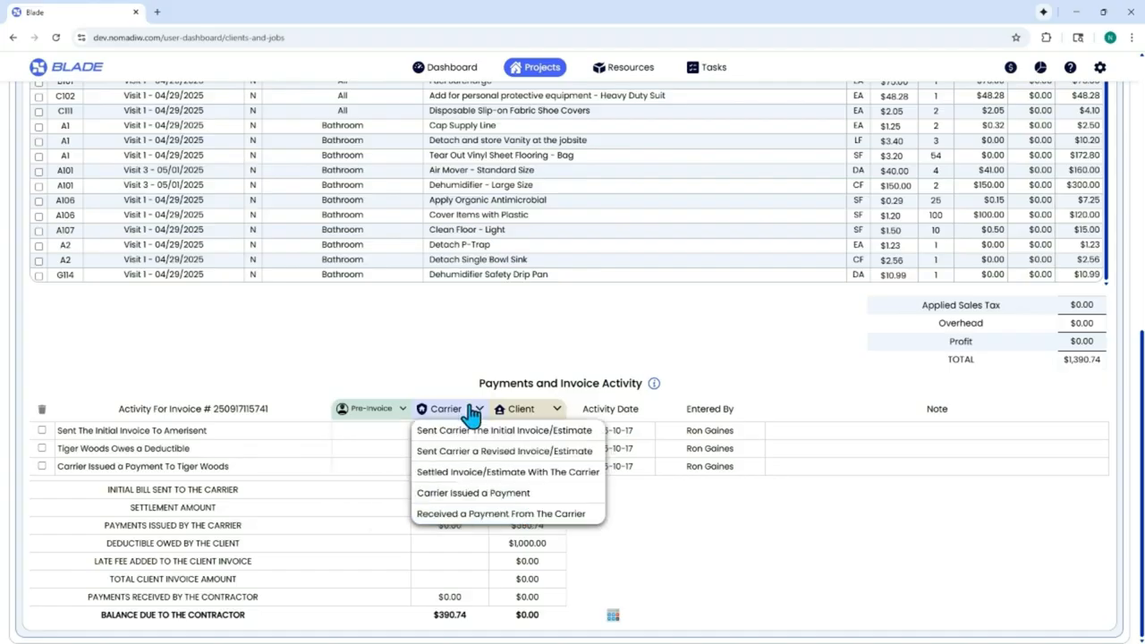
pyautogui.click(483, 514)
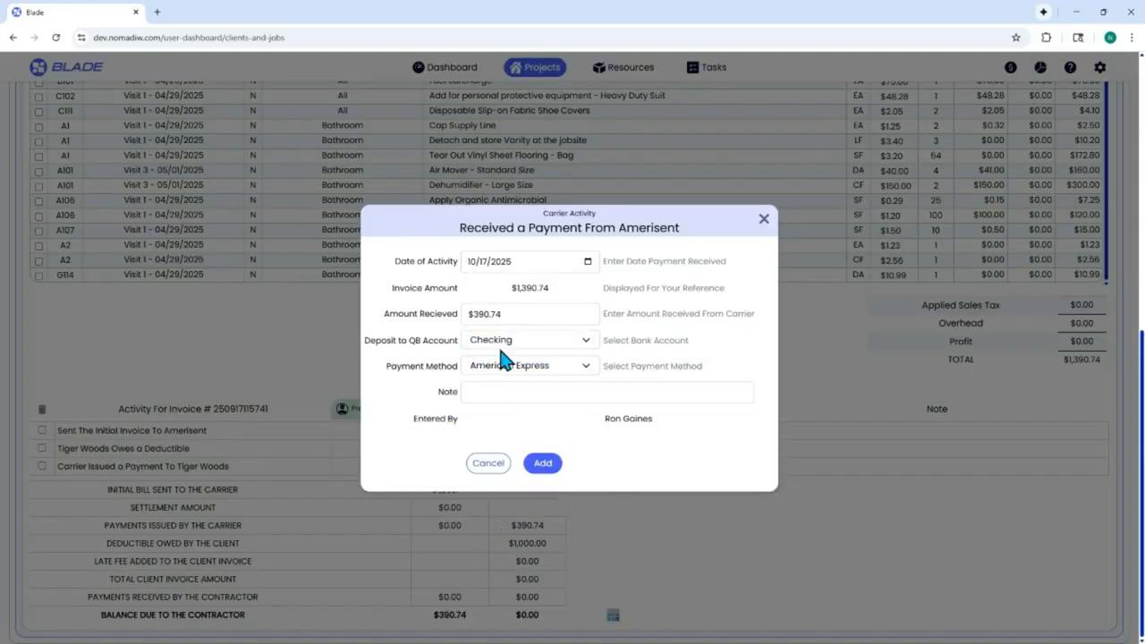
pyautogui.click(520, 347)
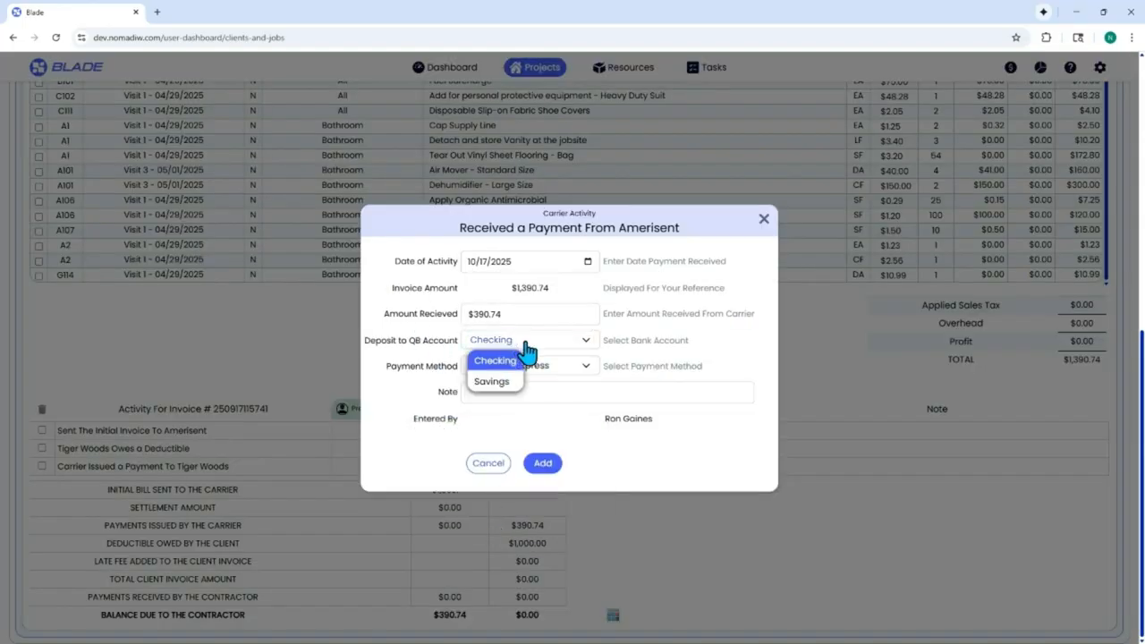
pyautogui.click(516, 364)
pyautogui.click(516, 369)
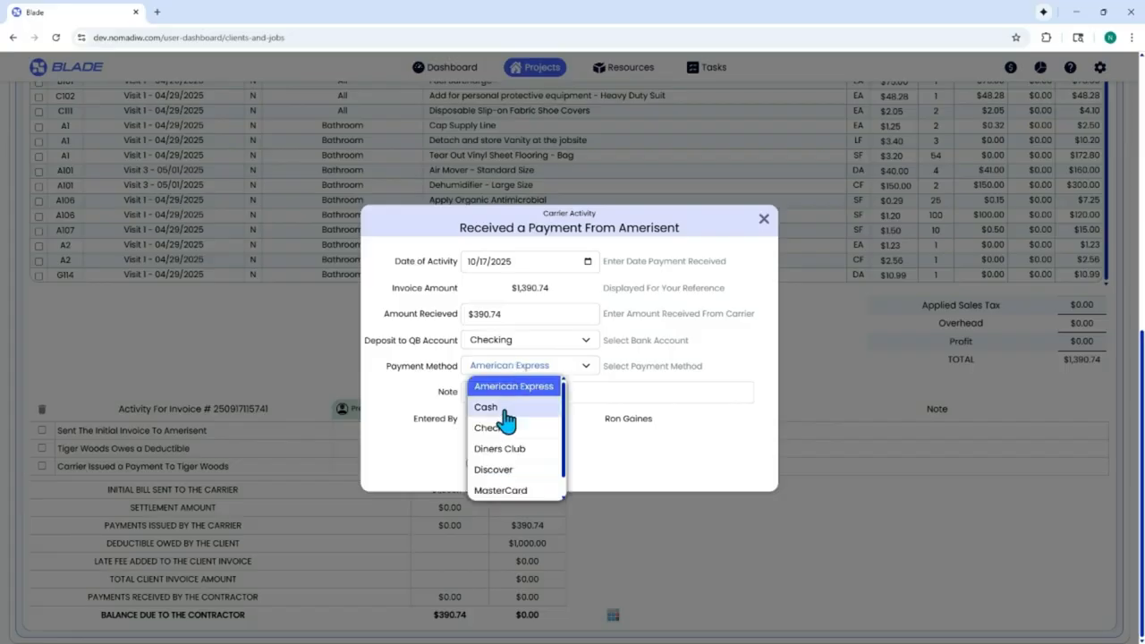
pyautogui.scroll(-1, 518, 477)
pyautogui.click(679, 463)
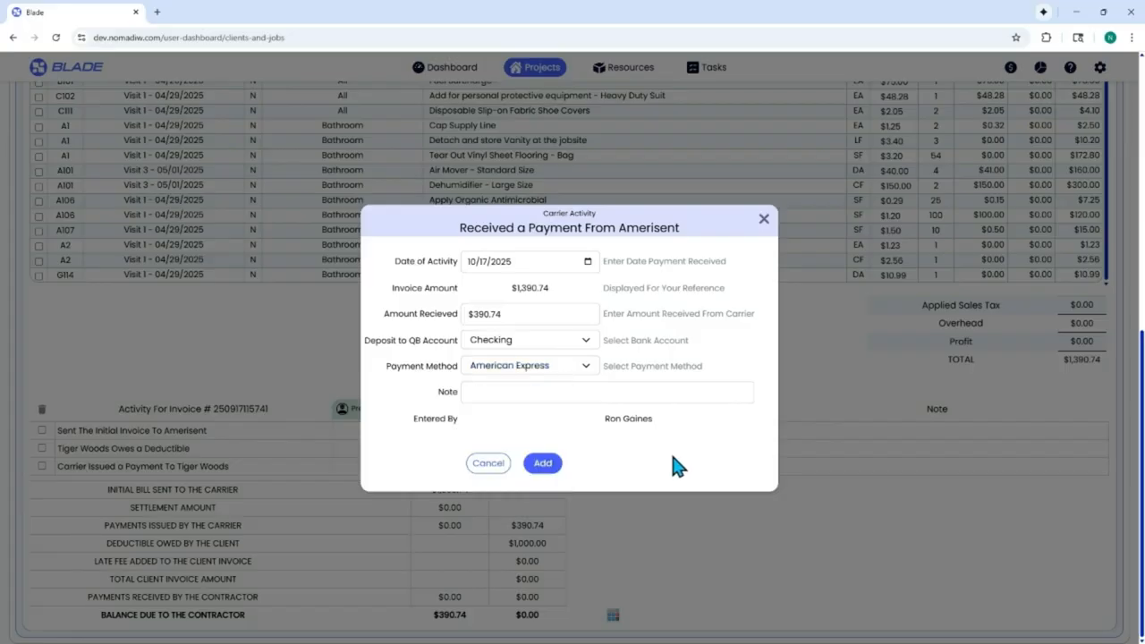
pyautogui.click(479, 466)
# Step: Try to record a payment received from the client in the invoice activity register
pyautogui.click(519, 408)
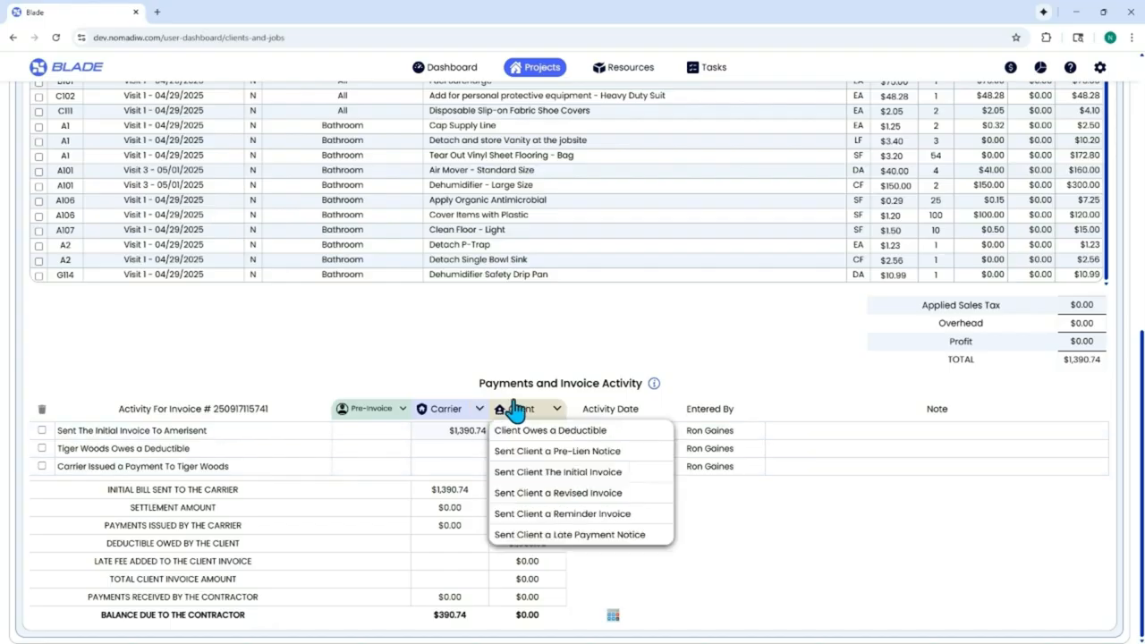
pyautogui.scroll(-1, 568, 483)
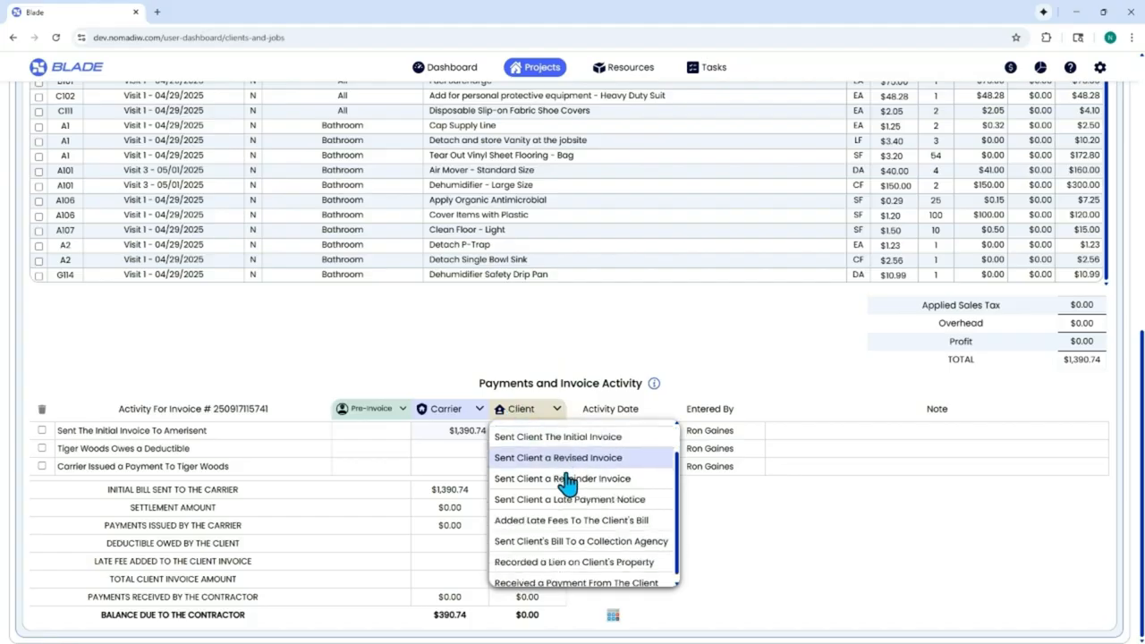
pyautogui.click(586, 583)
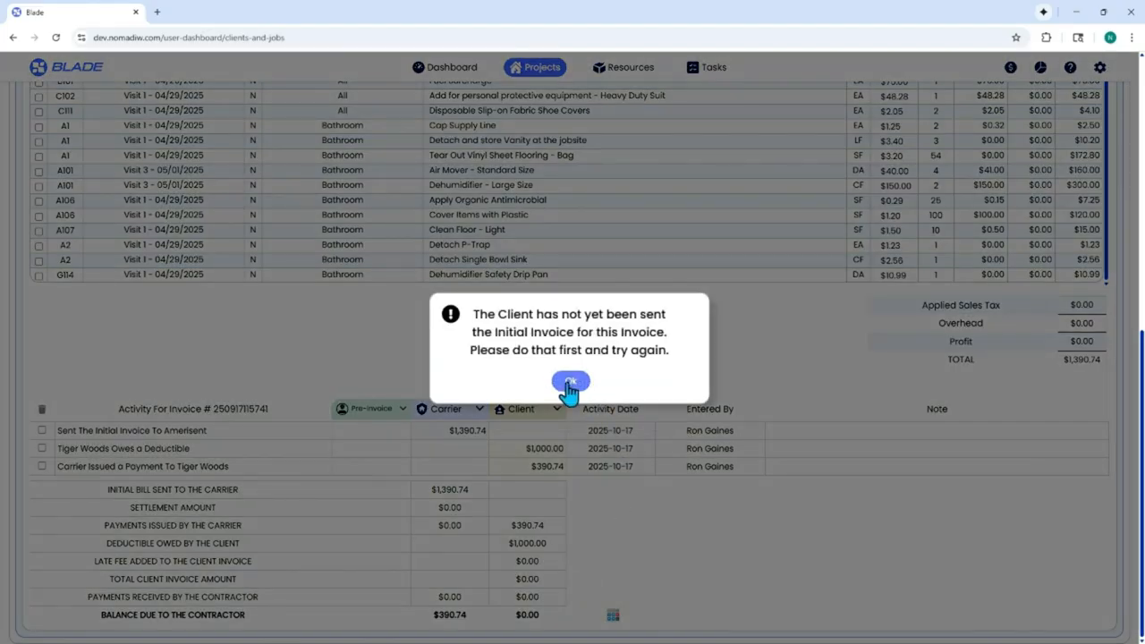
pyautogui.click(570, 383)
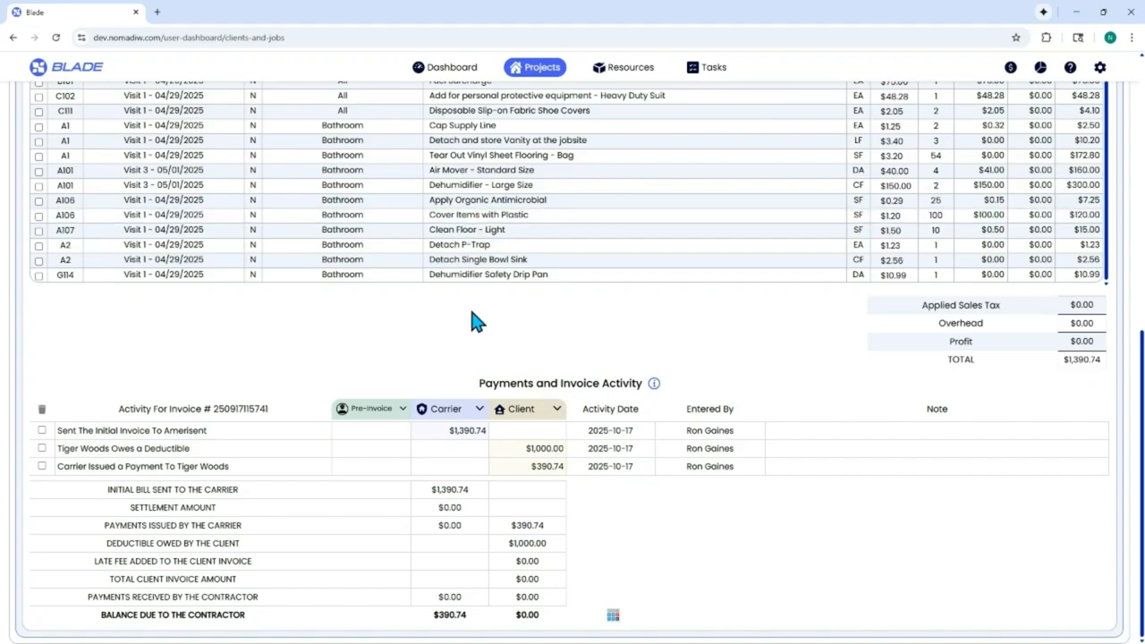
# Step: Examine the invoice editing commands and the PDF document types available for Invoice 2
pyautogui.scroll(-2, 465, 358)
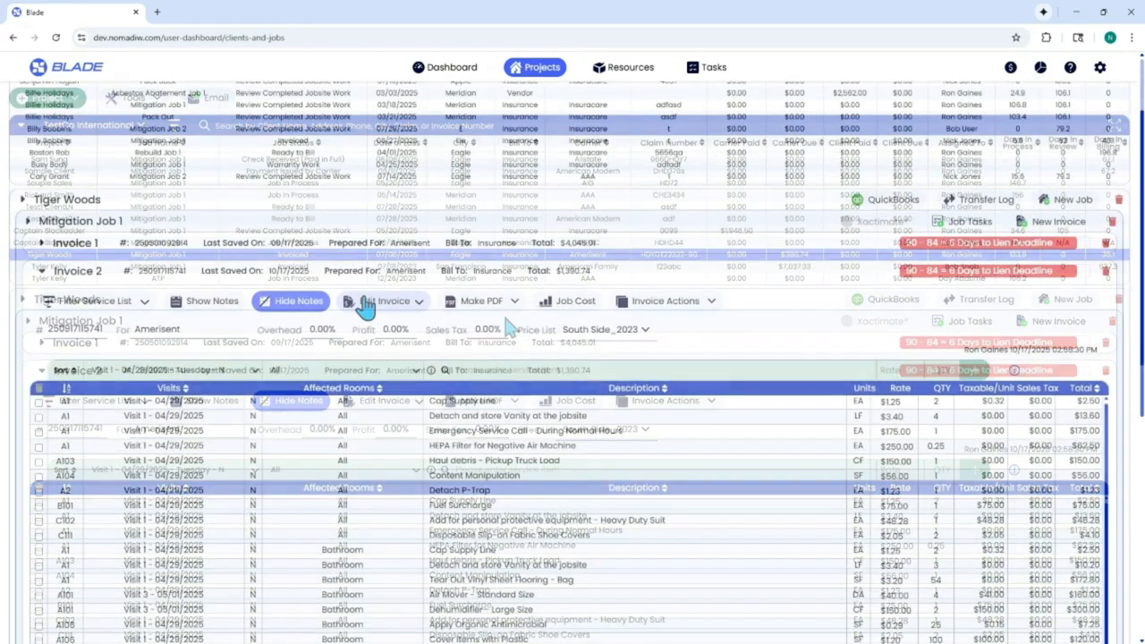
pyautogui.click(367, 303)
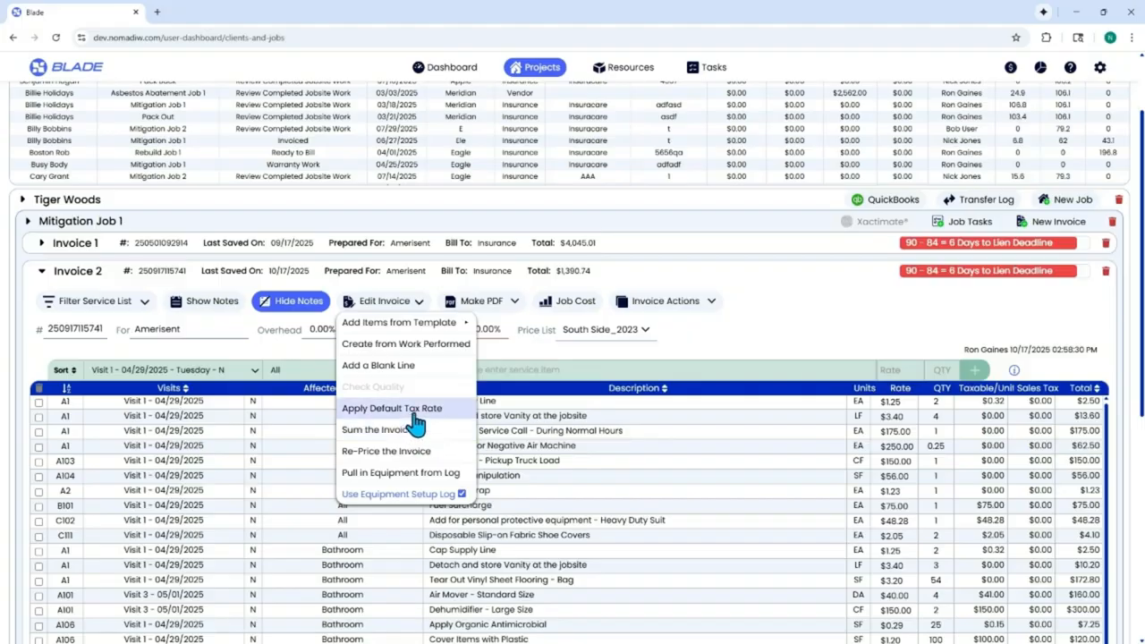
pyautogui.click(756, 331)
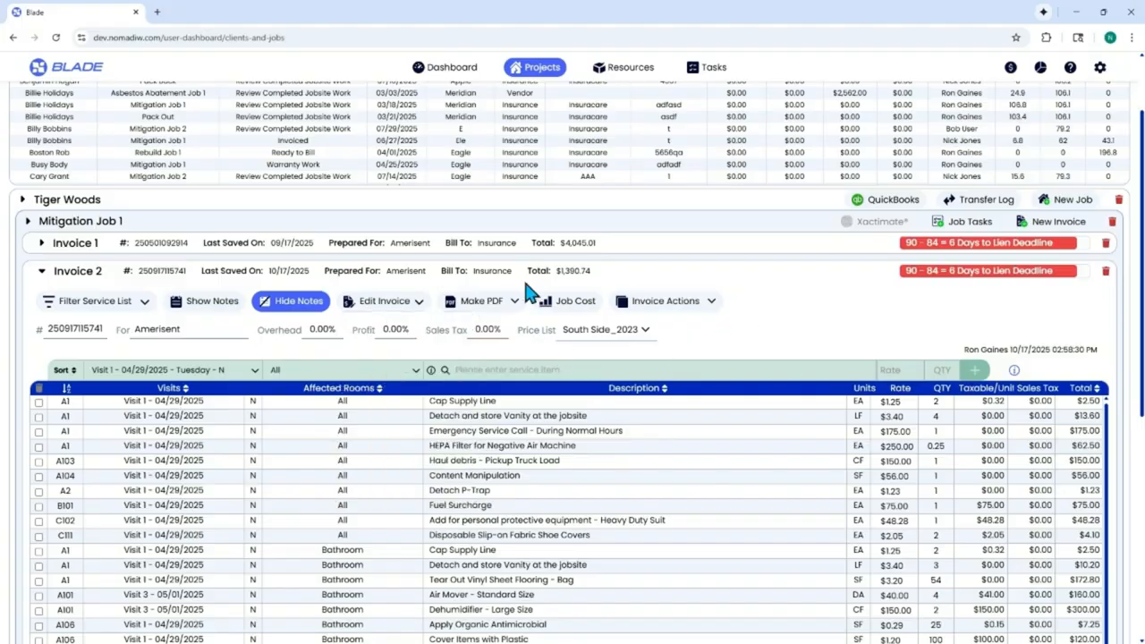
pyautogui.click(484, 301)
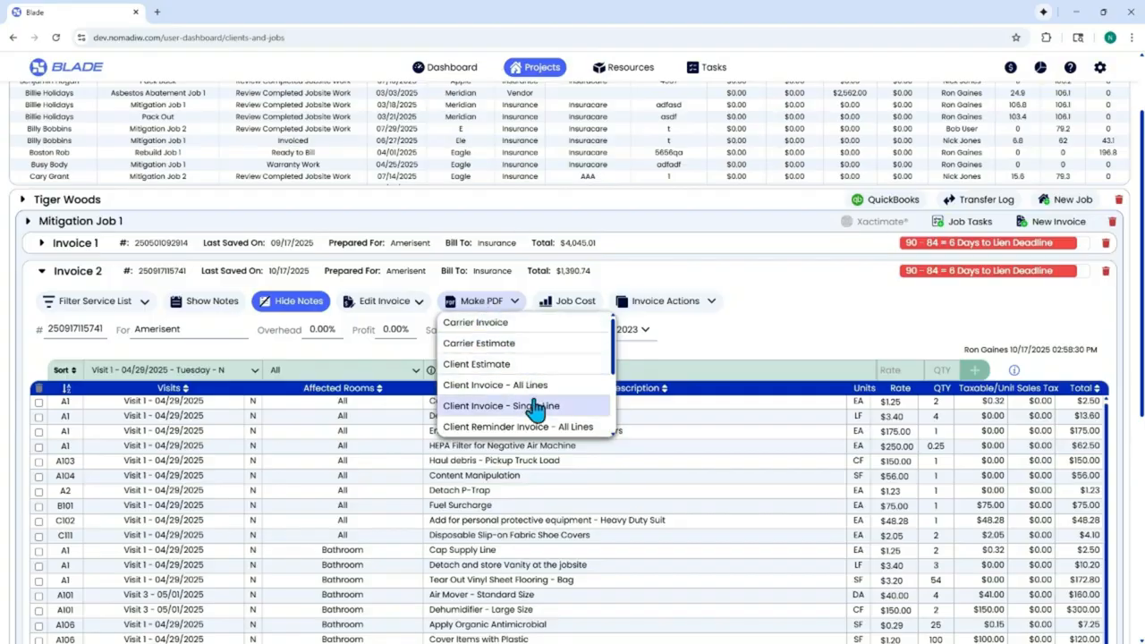
pyautogui.scroll(-5, 524, 430)
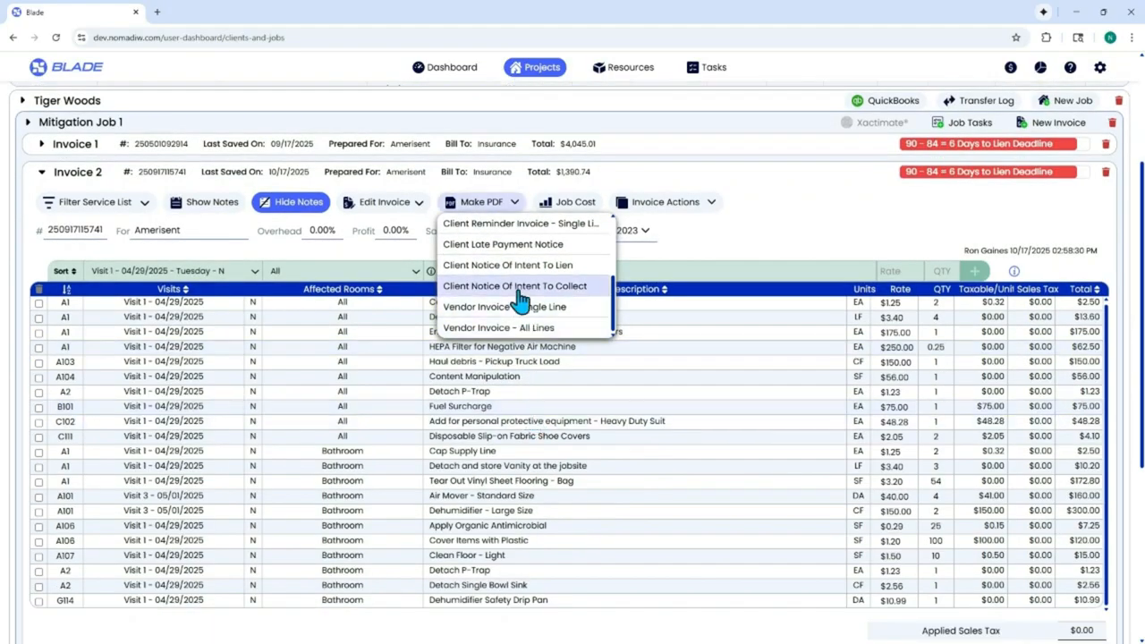
# Step: Create a Carrier Invoice PDF from Invoice 2 of Mitigation Job 1 and dismiss the completion notice
pyautogui.scroll(5, 522, 291)
pyautogui.scroll(-3, 519, 303)
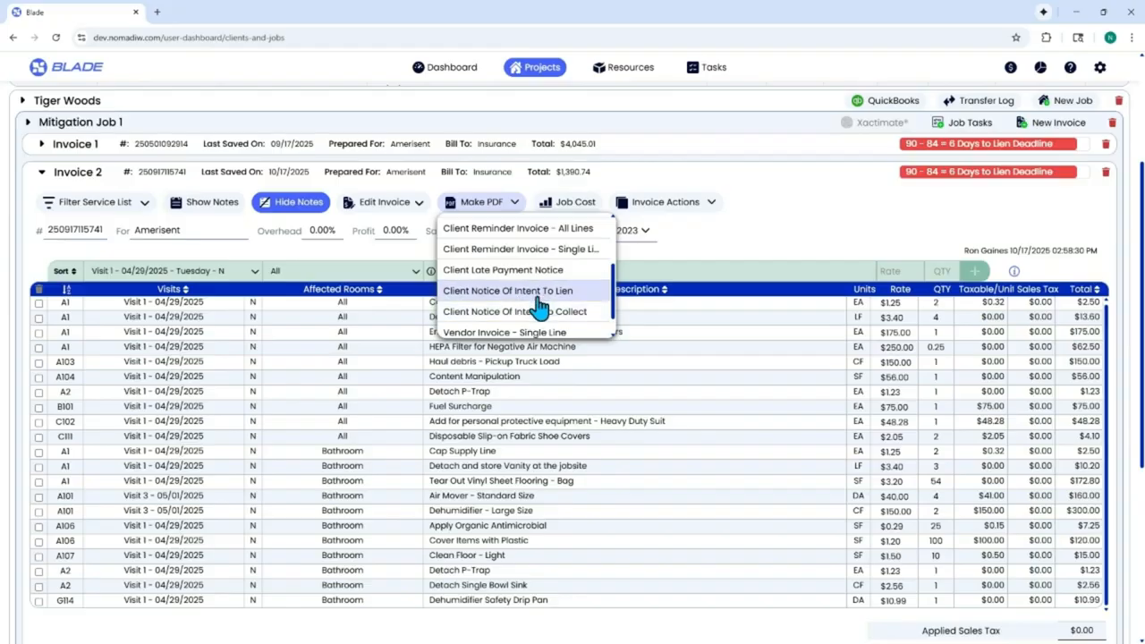
pyautogui.scroll(3, 524, 301)
pyautogui.click(484, 226)
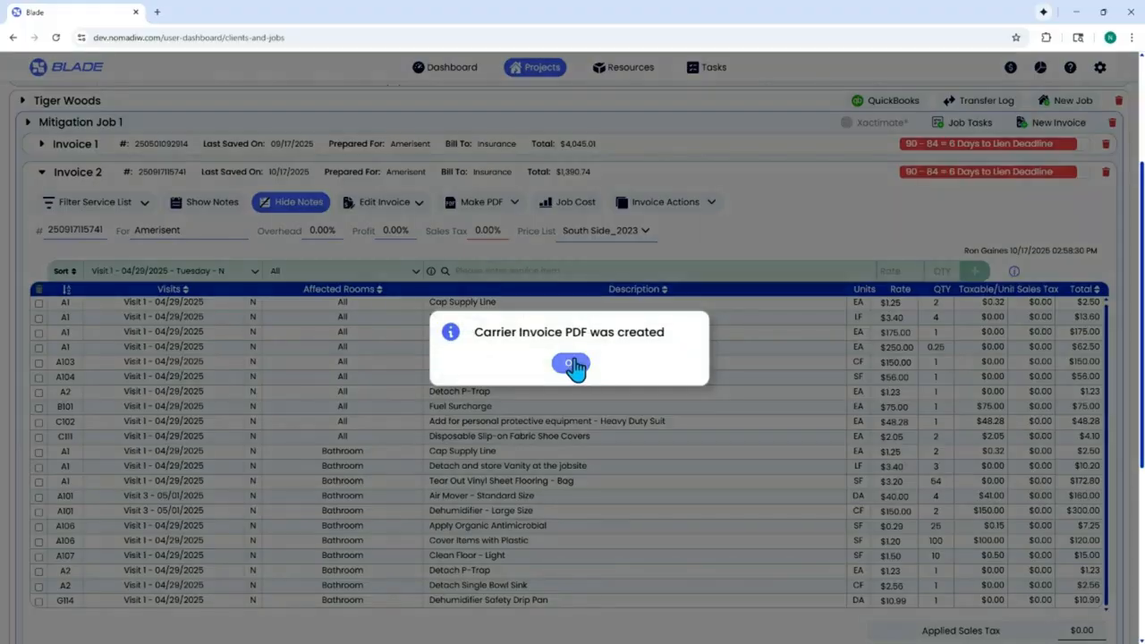
pyautogui.click(568, 365)
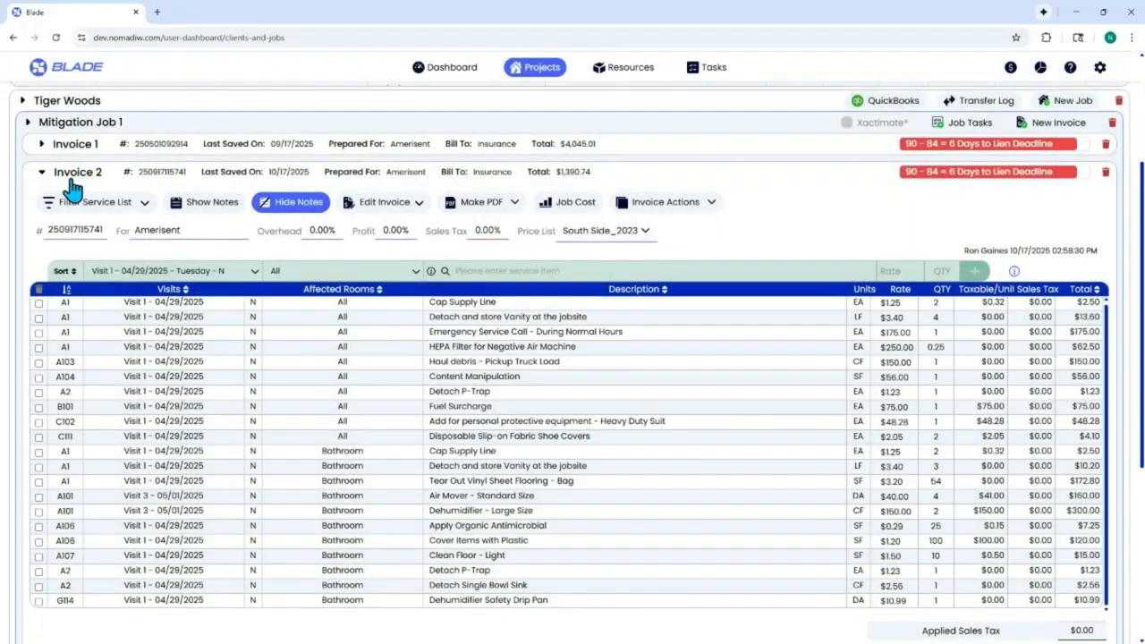
# Step: Open Mitigation_Job_1_Invoice_2025-07-01_200706.pdf from Mitigation Job 1's documents, examine the invoice's terms and total, and close it
pyautogui.scroll(2, 72, 187)
pyautogui.click(67, 215)
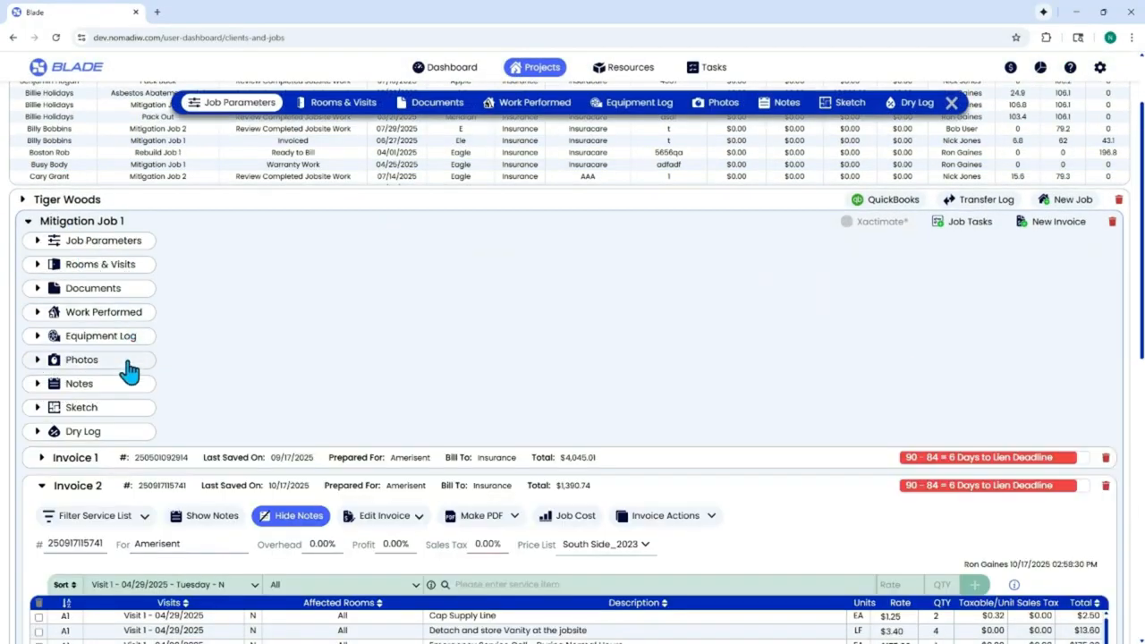
pyautogui.click(105, 291)
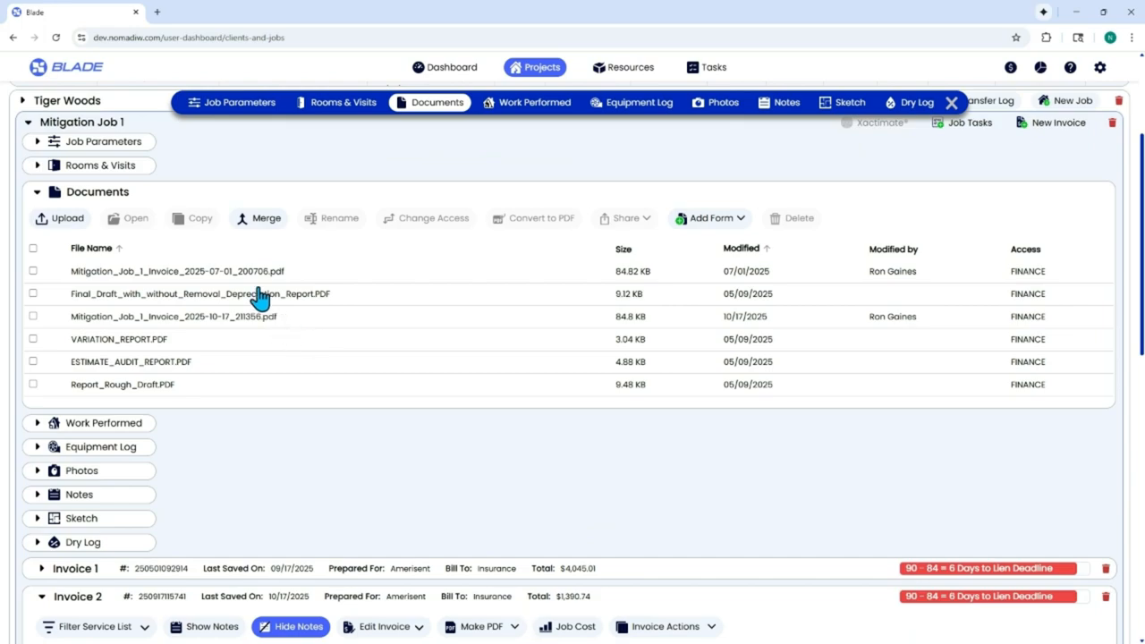
pyautogui.click(255, 273)
pyautogui.click(130, 220)
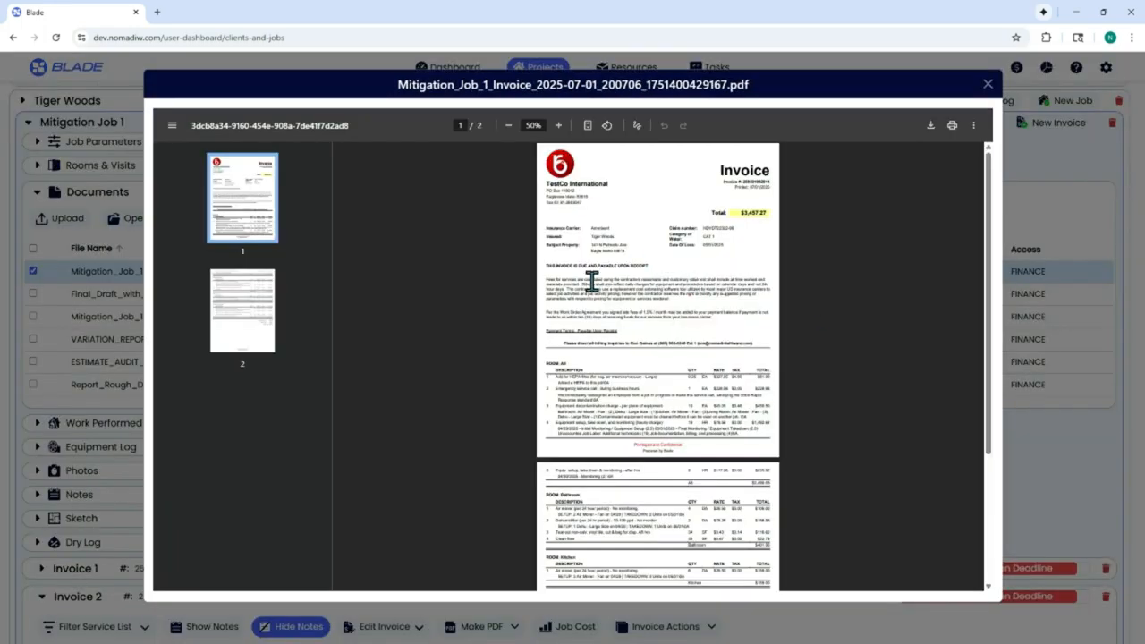
pyautogui.moveTo(591, 280); pyautogui.dragTo(706, 317)
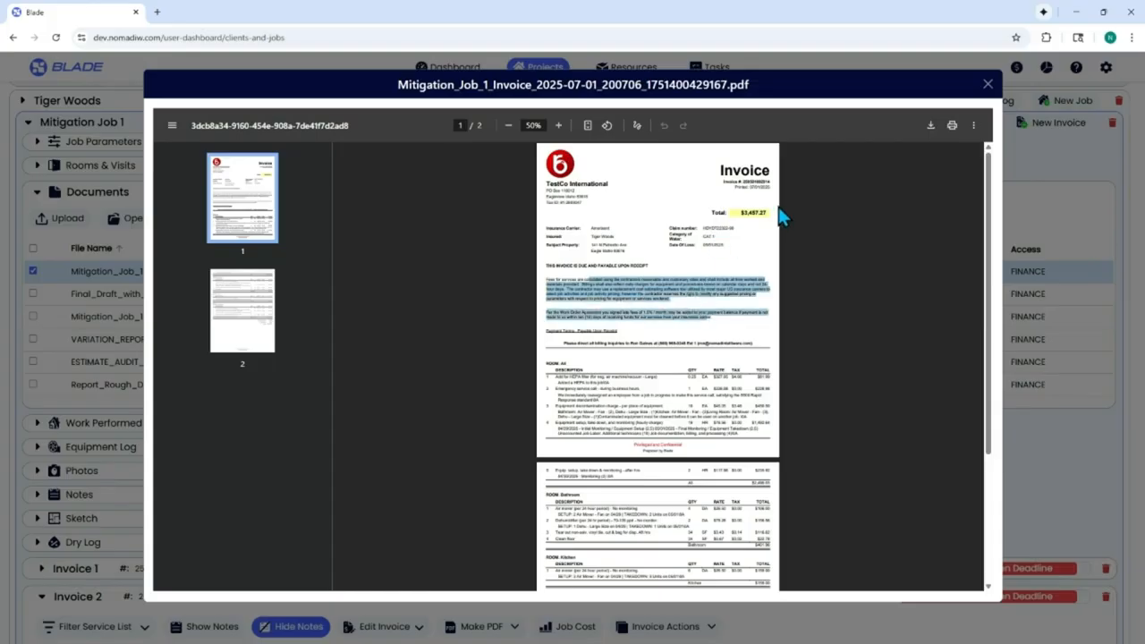
pyautogui.click(989, 86)
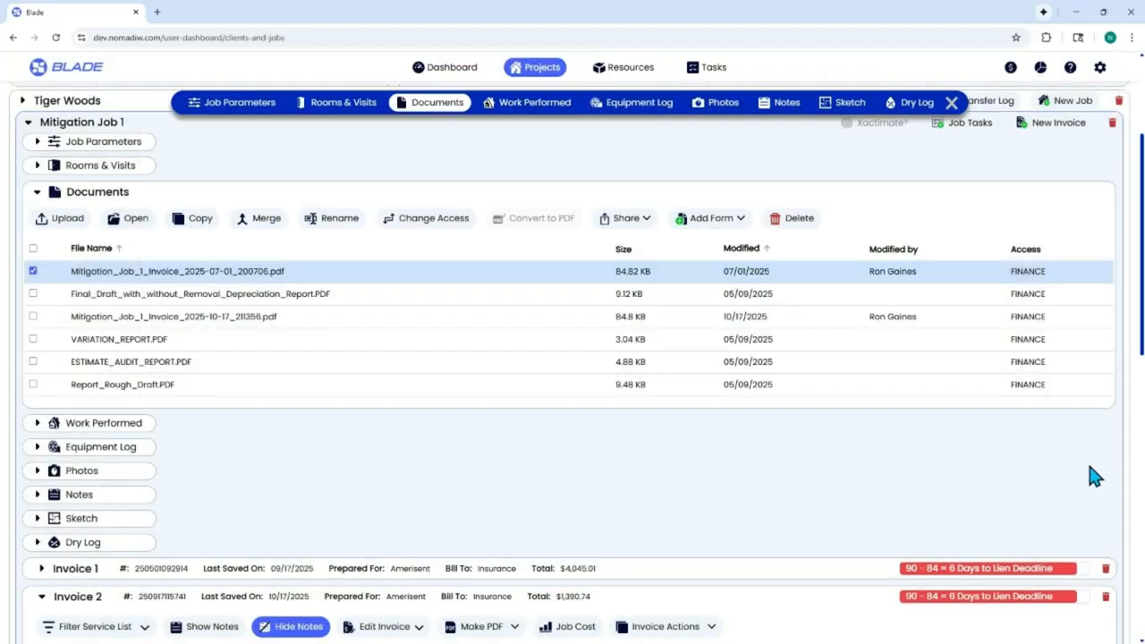
pyautogui.click(37, 194)
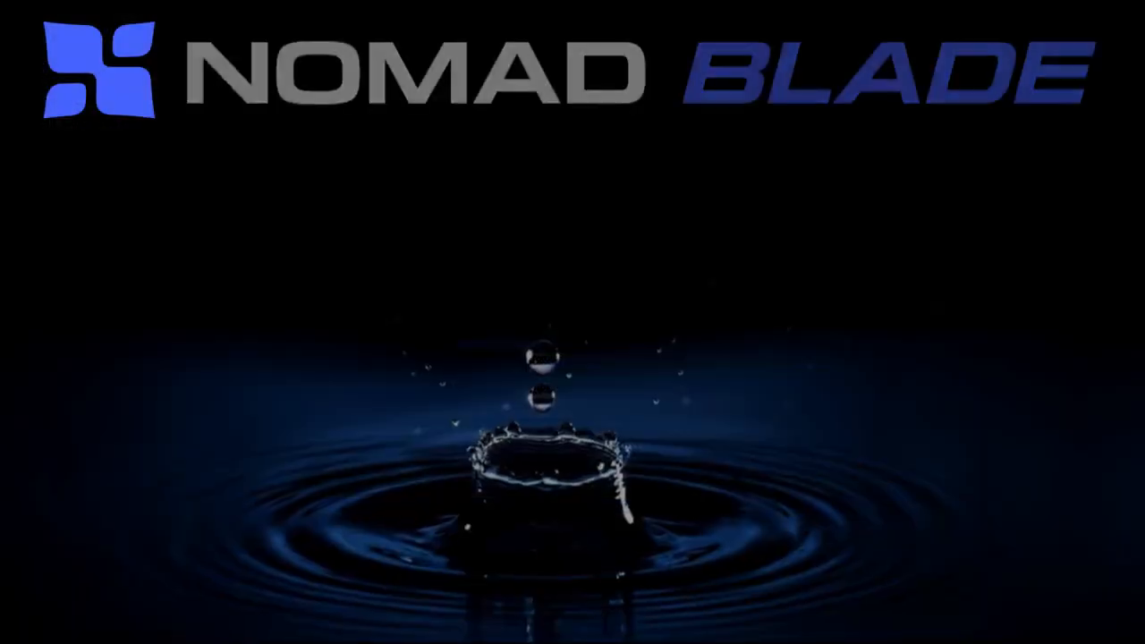